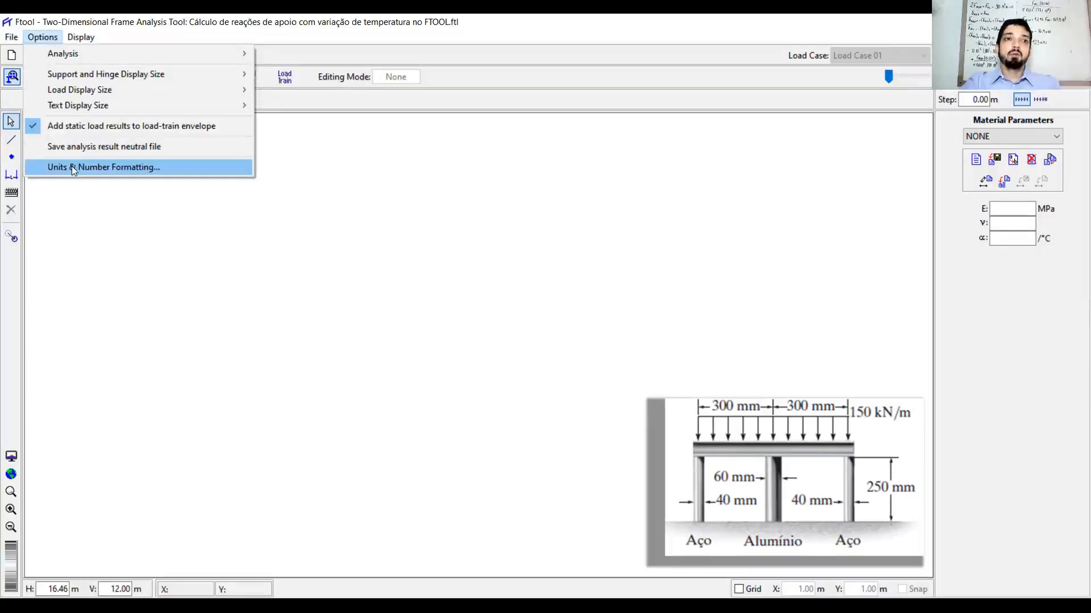
# Step: Set the length unit to millimetres with the one-decimal format x.x in the units and number formatting settings
pyautogui.click(73, 167)
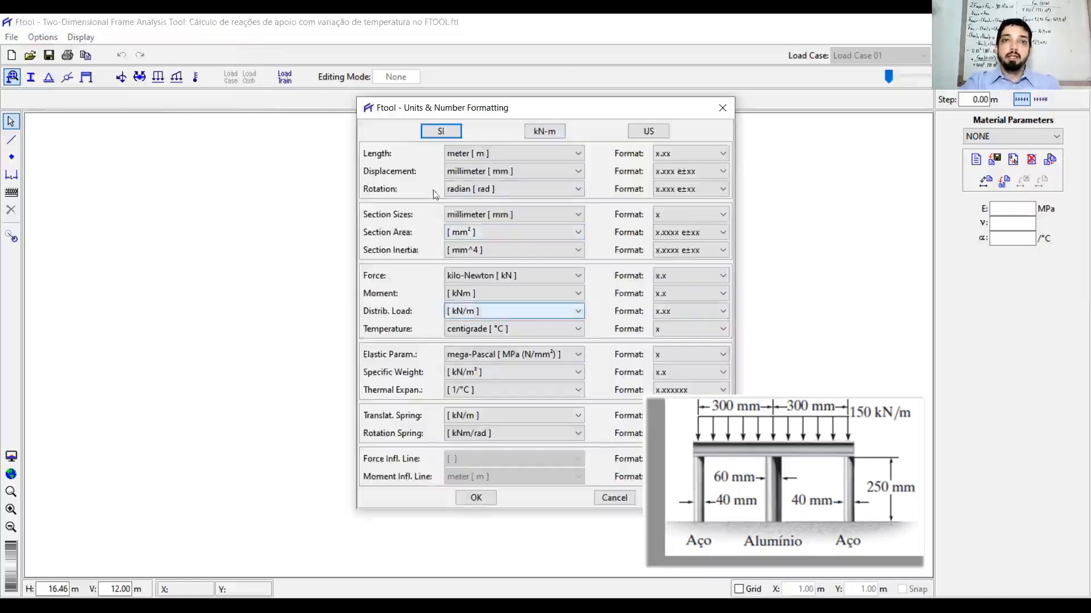
pyautogui.click(516, 152)
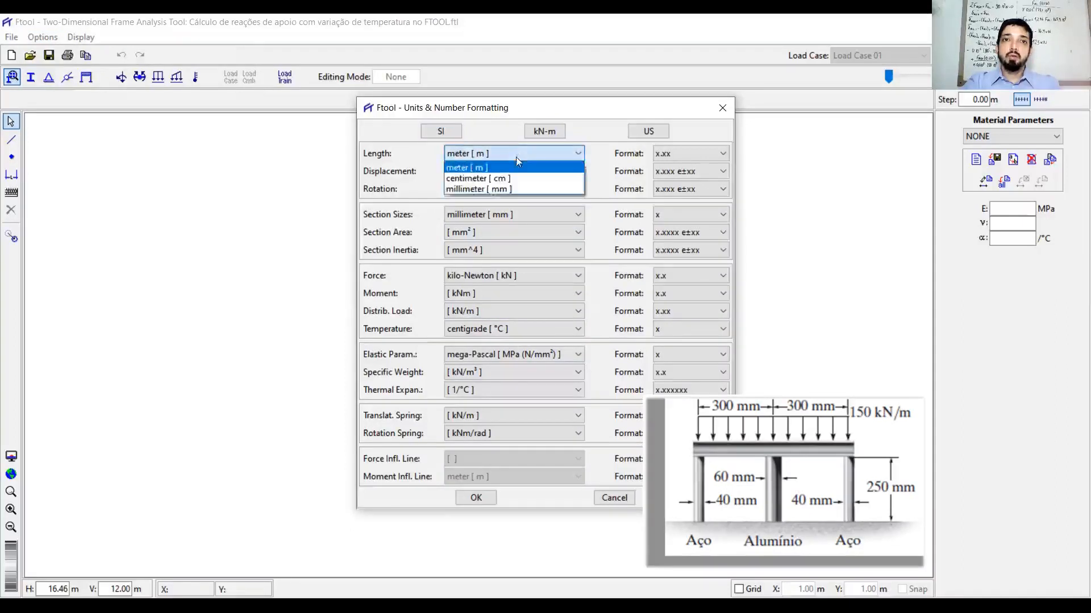
pyautogui.click(507, 189)
pyautogui.scroll(2, 692, 153)
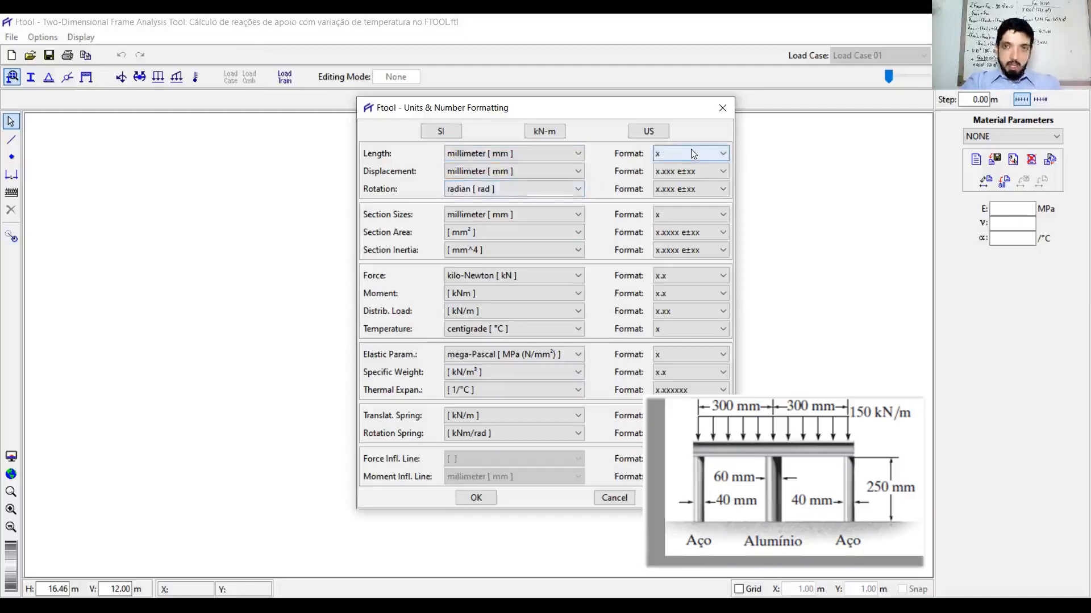
pyautogui.click(692, 153)
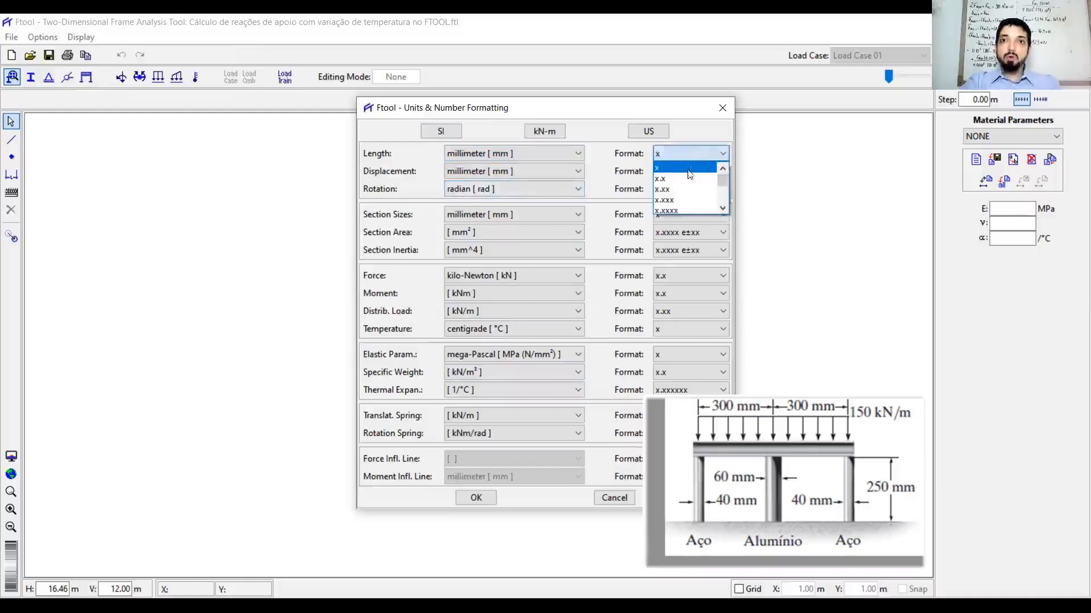
pyautogui.click(685, 179)
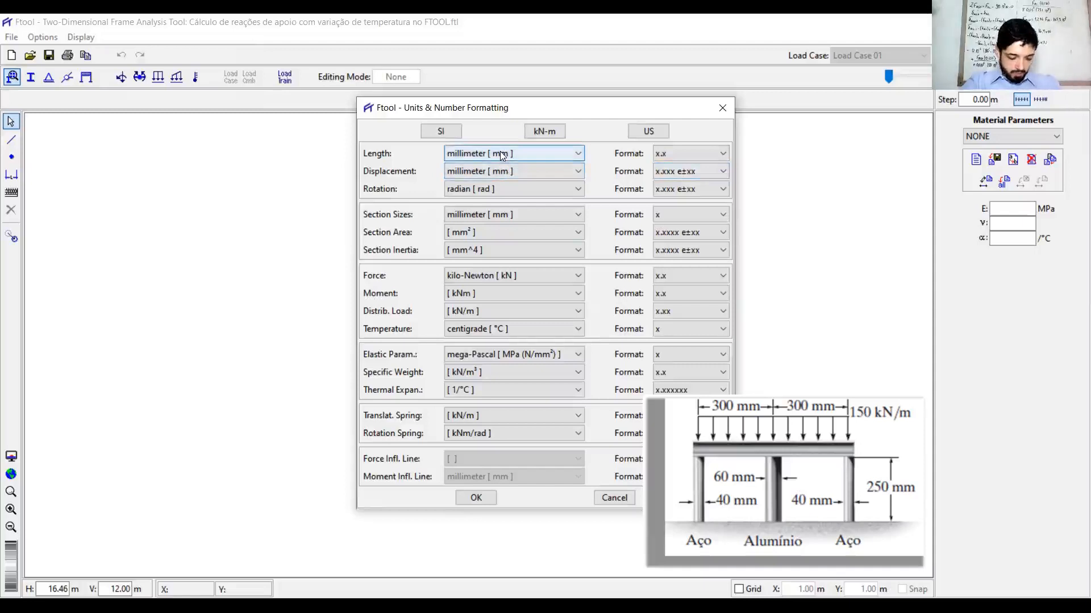
pyautogui.click(484, 497)
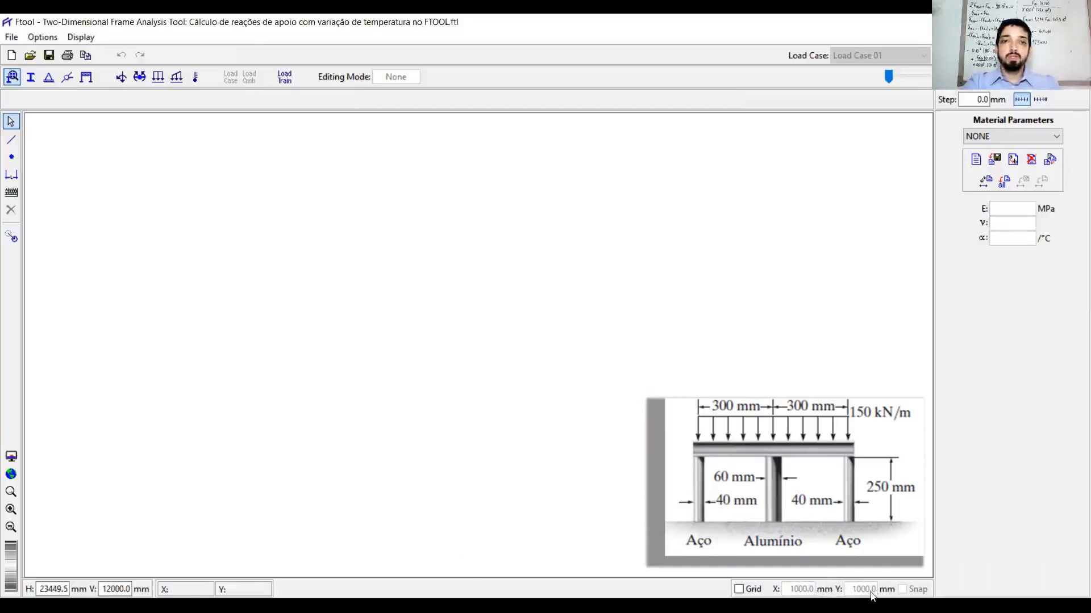
# Step: Turn on the grid and snapping, and set the grid spacing to 300 mm in X and 250 mm in Y
pyautogui.click(739, 590)
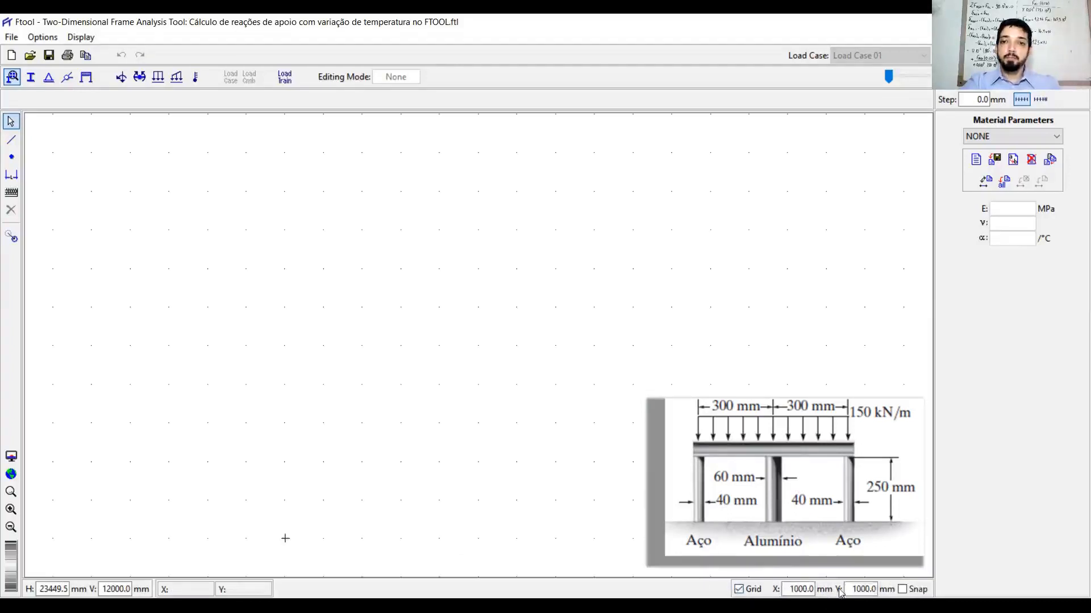
pyautogui.click(903, 590)
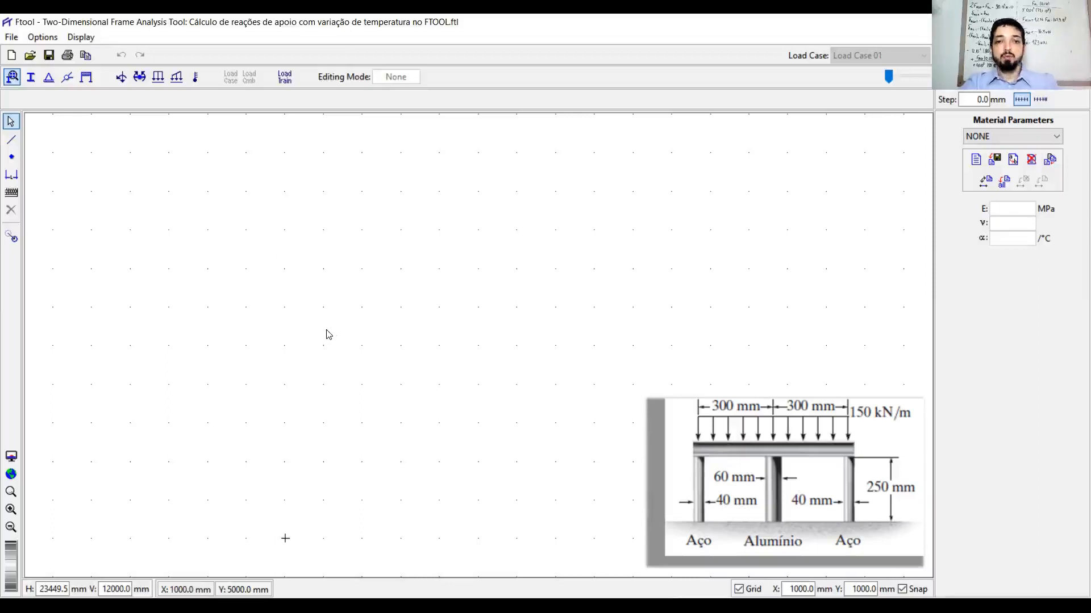
pyautogui.click(11, 140)
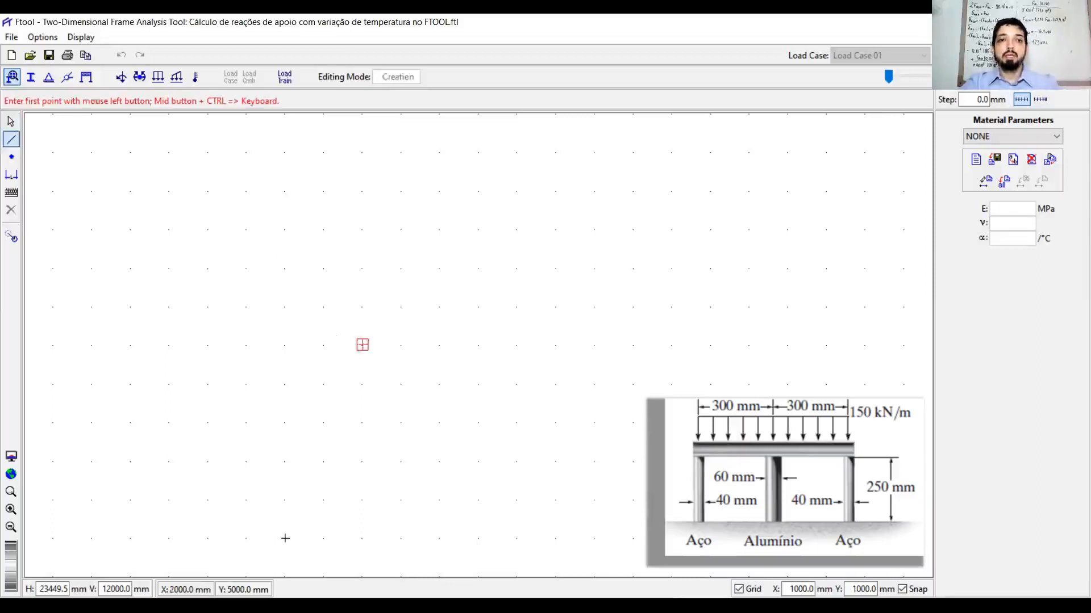
pyautogui.scroll(6, 281, 545)
pyautogui.scroll(4, 272, 412)
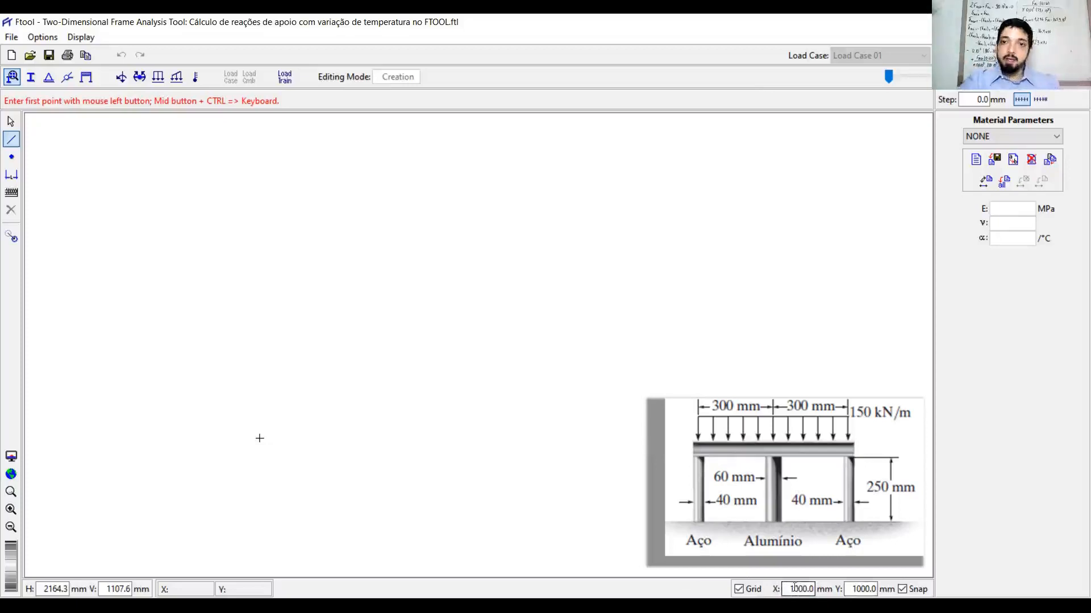
pyautogui.moveTo(789, 589); pyautogui.dragTo(822, 589)
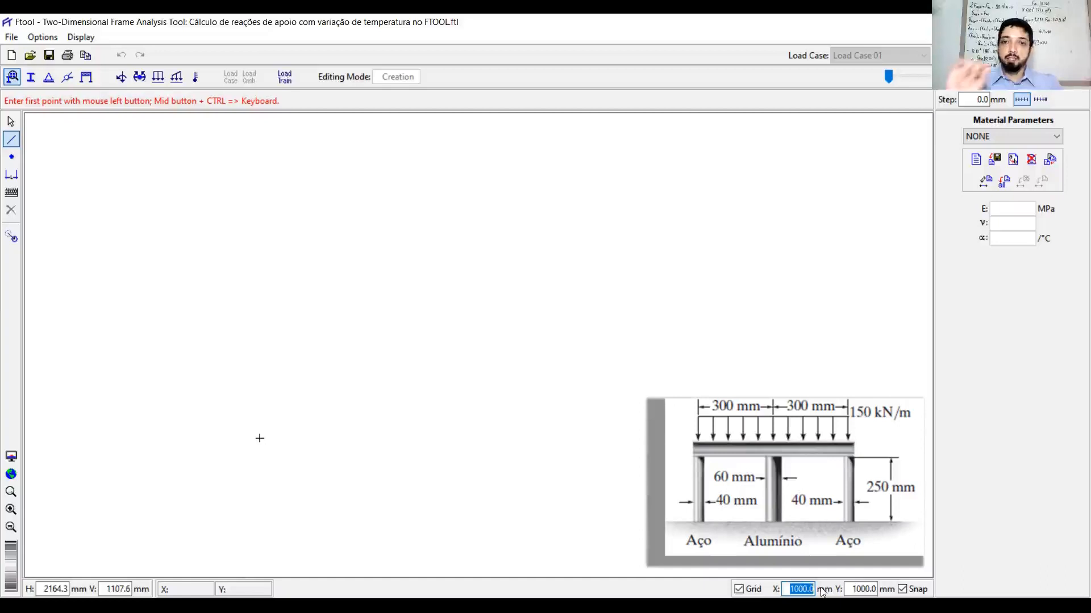
pyautogui.write('300')
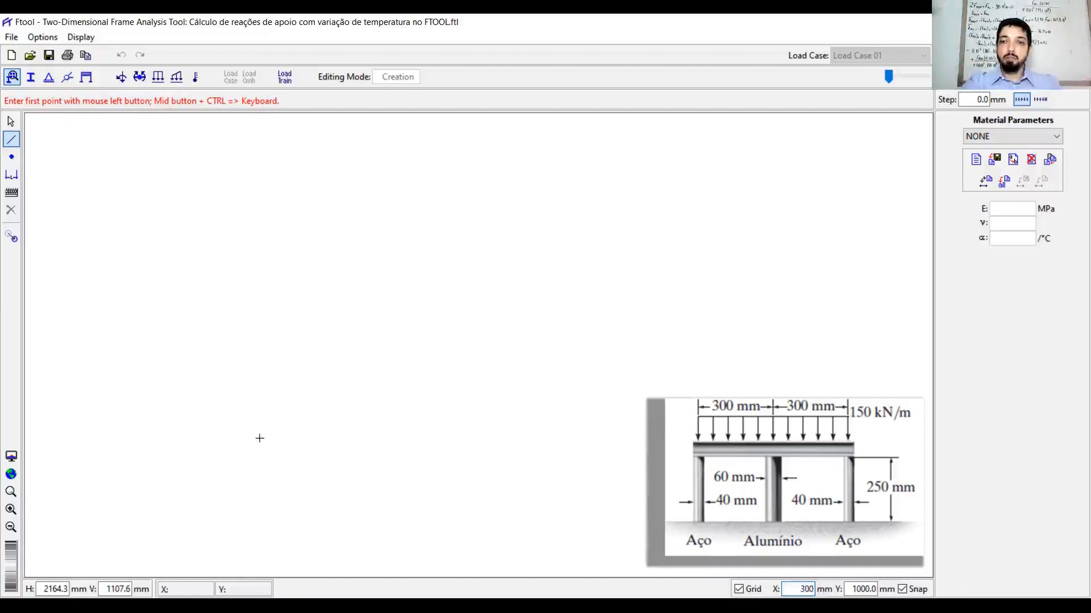
pyautogui.press('Return')
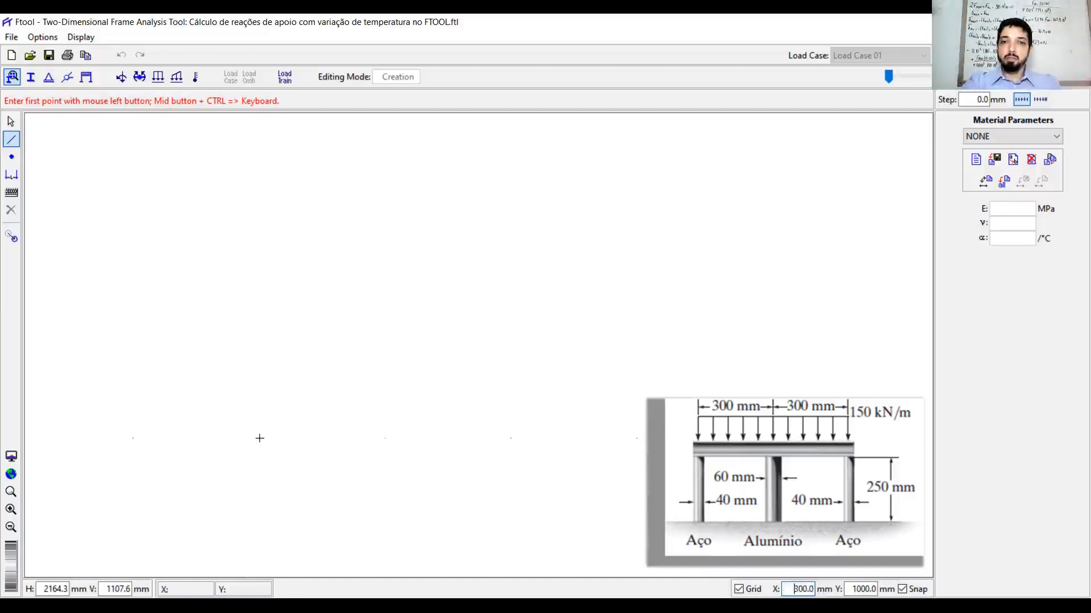
pyautogui.doubleClick(852, 589)
pyautogui.write('250.0')
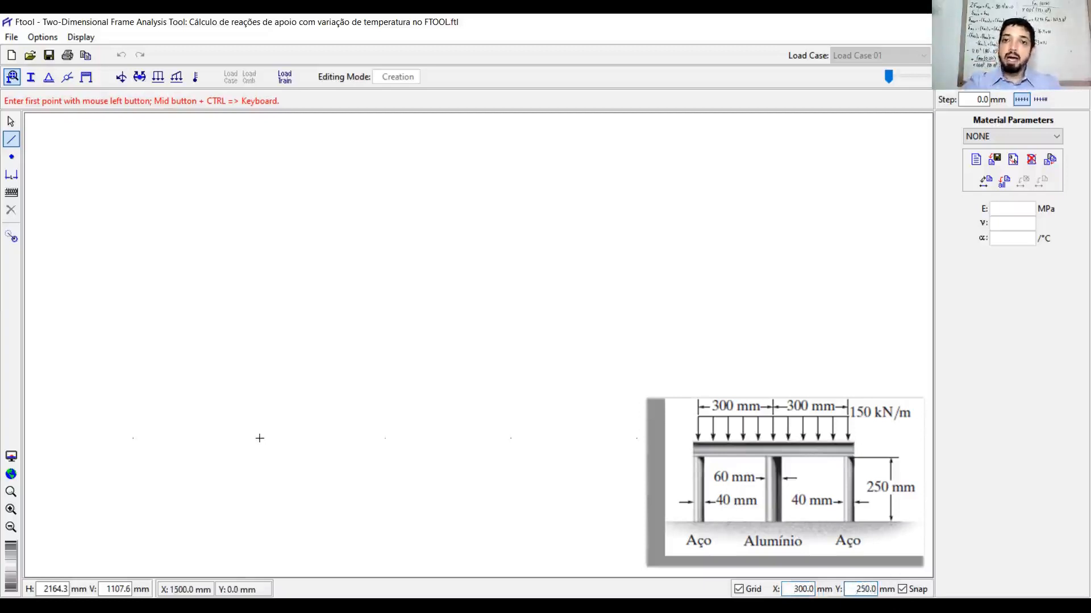
pyautogui.press('Return')
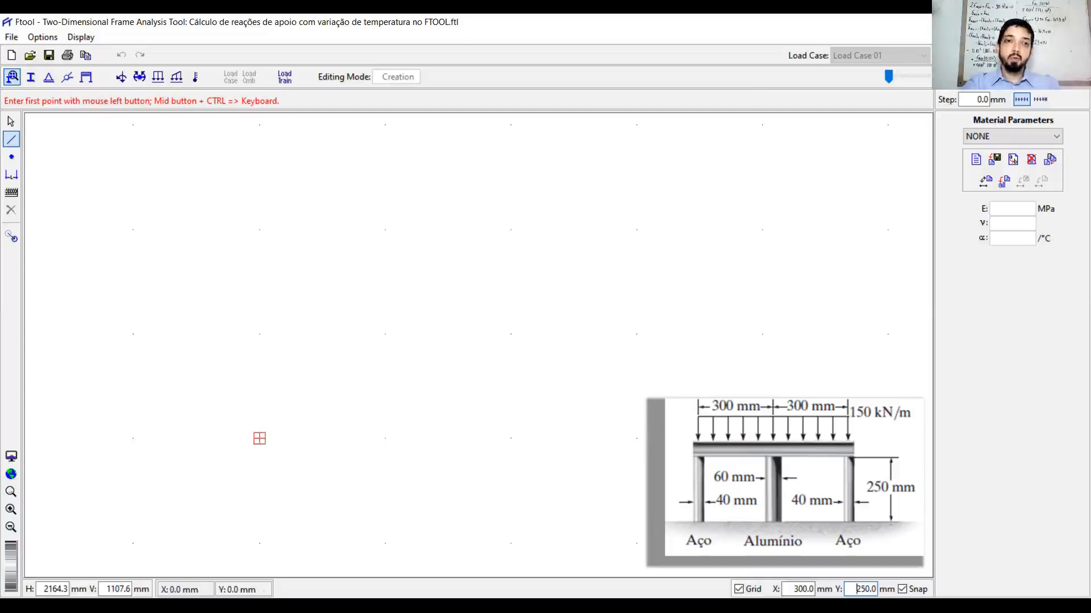
# Step: Draw the frame's first bay from the origin: two 250 mm columns joined at their tops by a 300 mm beam member
pyautogui.click(260, 438)
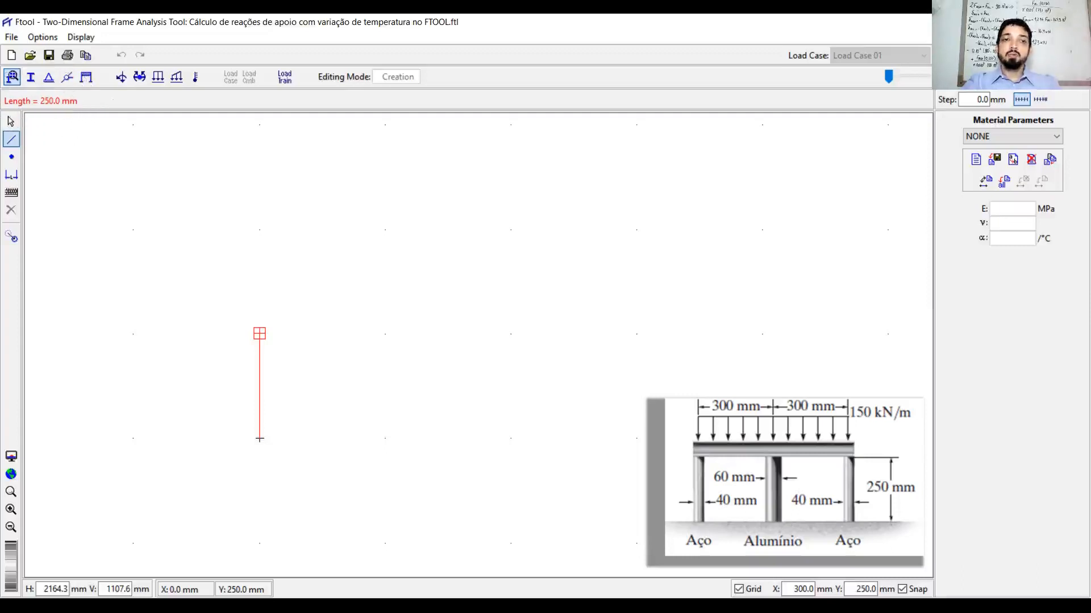
pyautogui.click(260, 333)
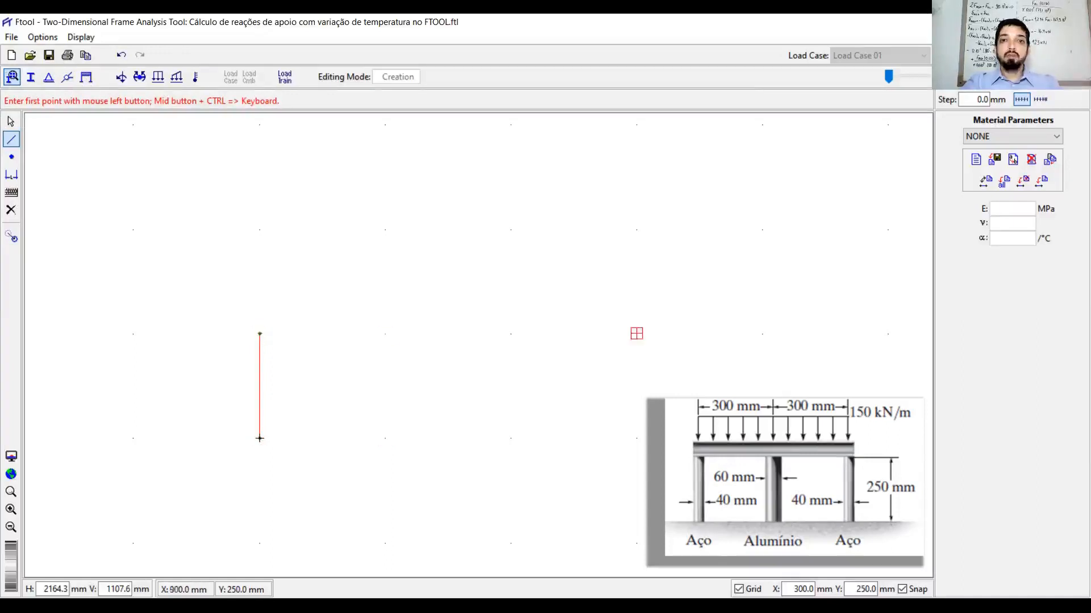
pyautogui.click(260, 334)
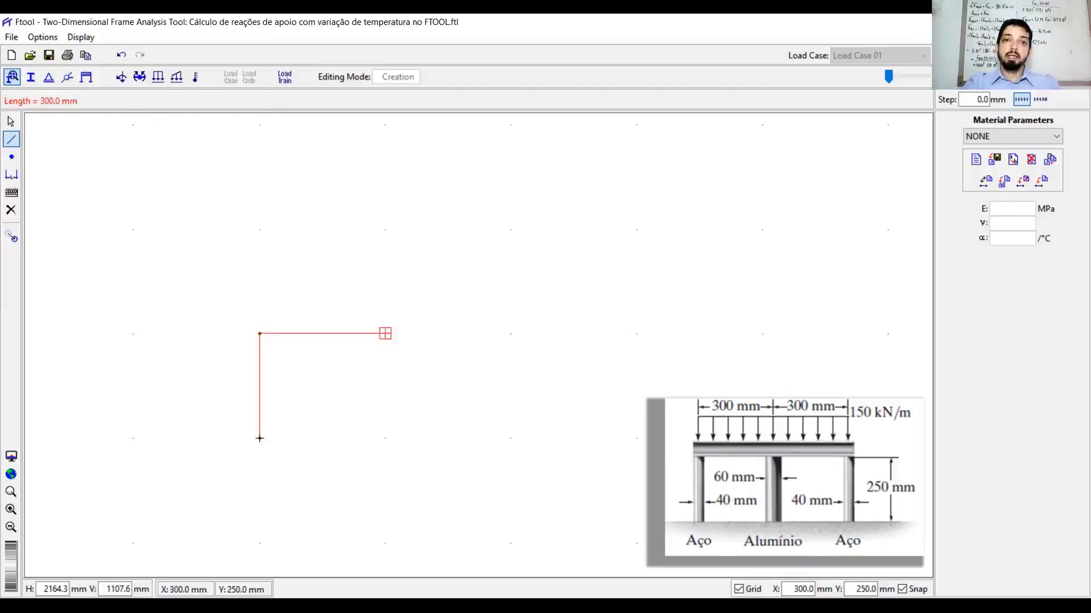
pyautogui.click(385, 333)
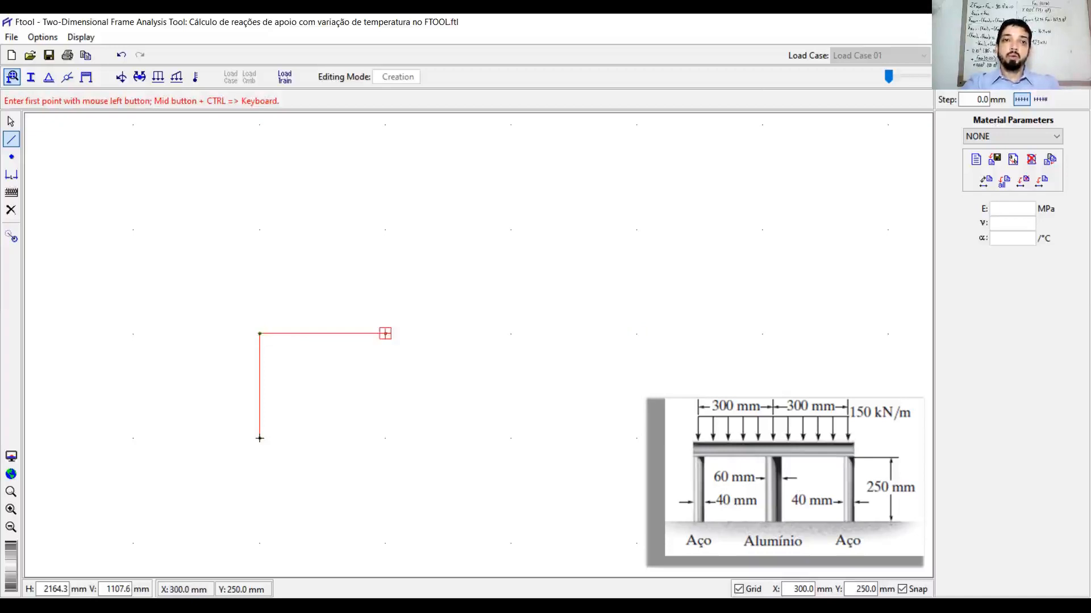
pyautogui.click(385, 333)
pyautogui.click(385, 439)
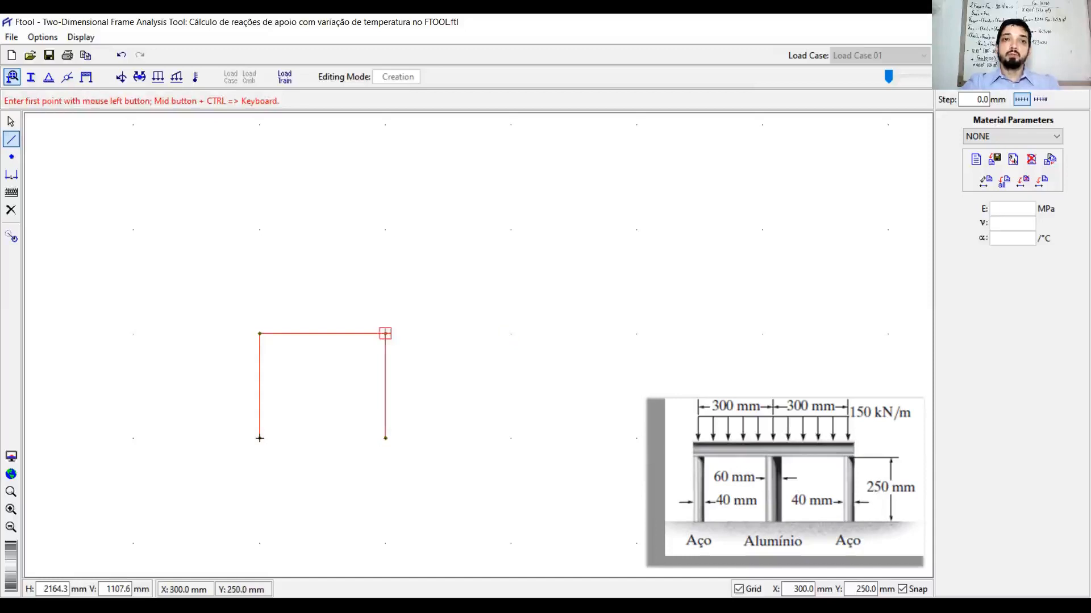
# Step: Add the second bay by extending the beam 300 mm from the middle column and drawing a 250 mm column down from its end
pyautogui.click(385, 334)
pyautogui.click(510, 334)
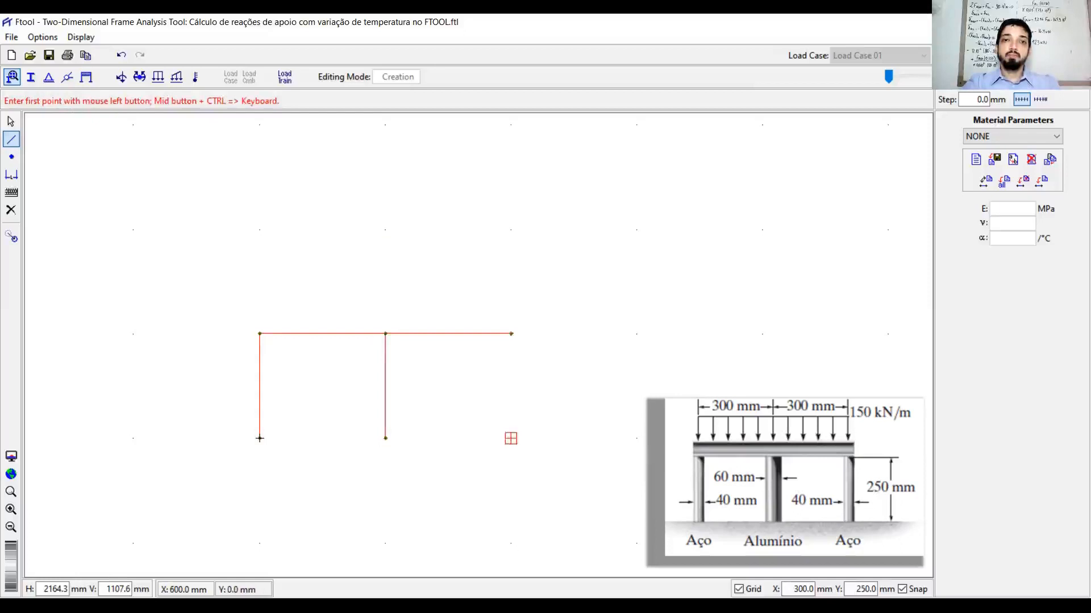
pyautogui.click(510, 334)
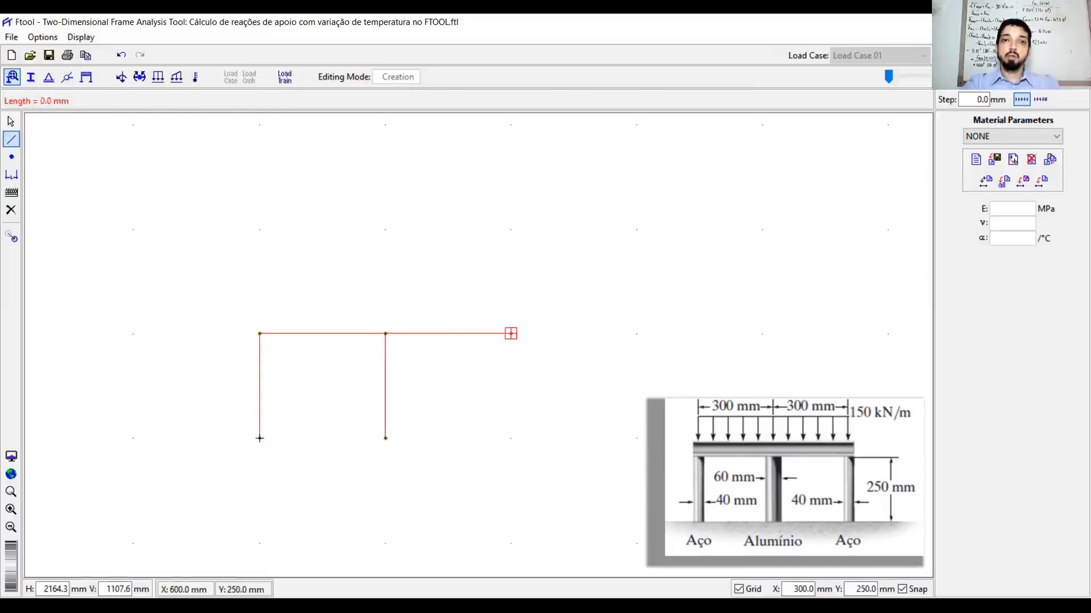
pyautogui.click(510, 438)
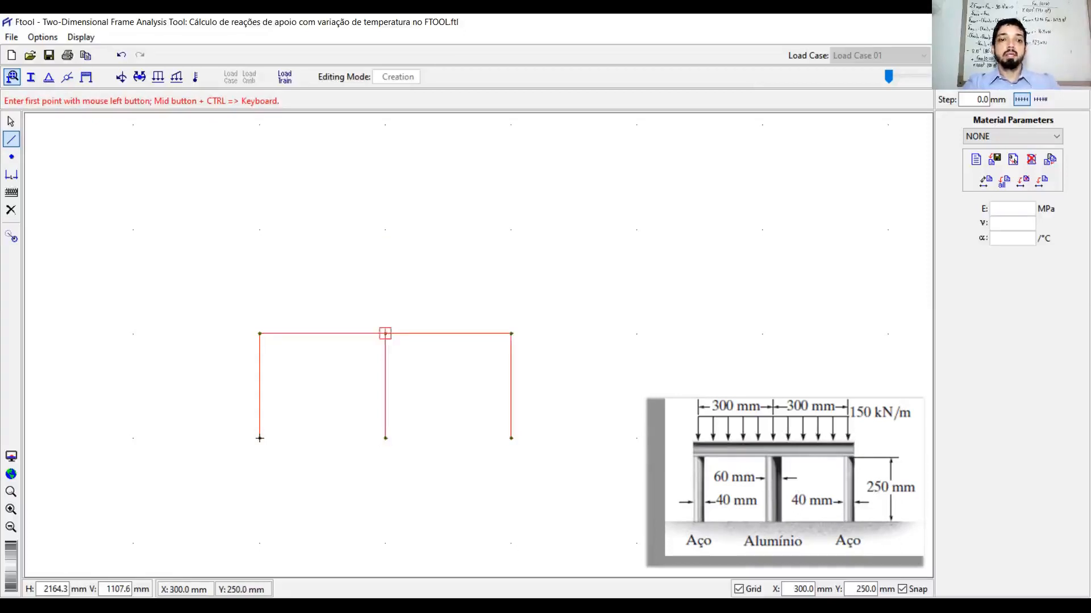
pyautogui.press('Escape')
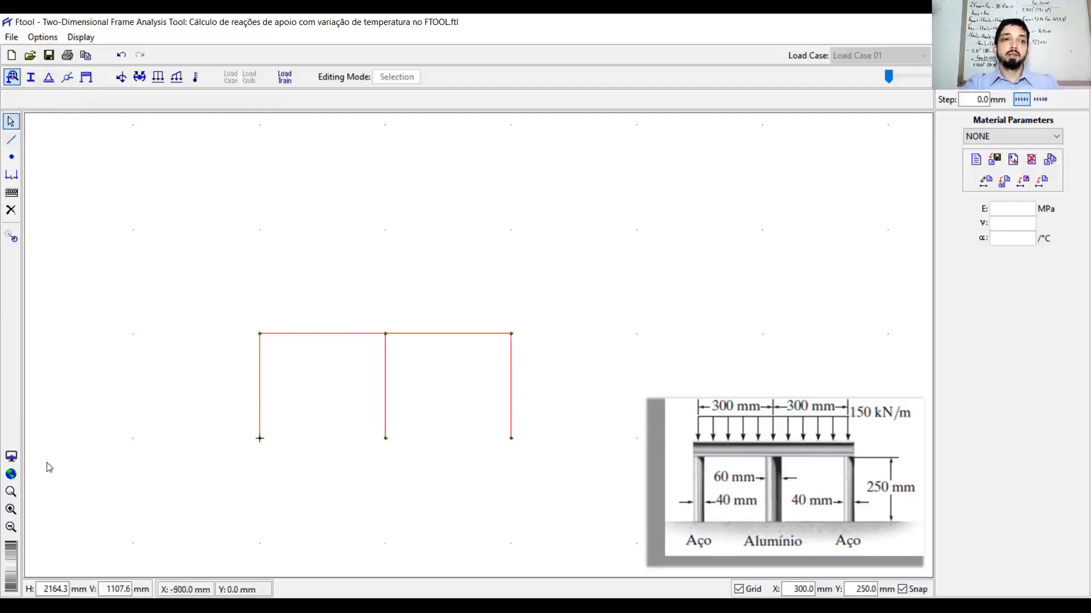
pyautogui.press('ctrl')
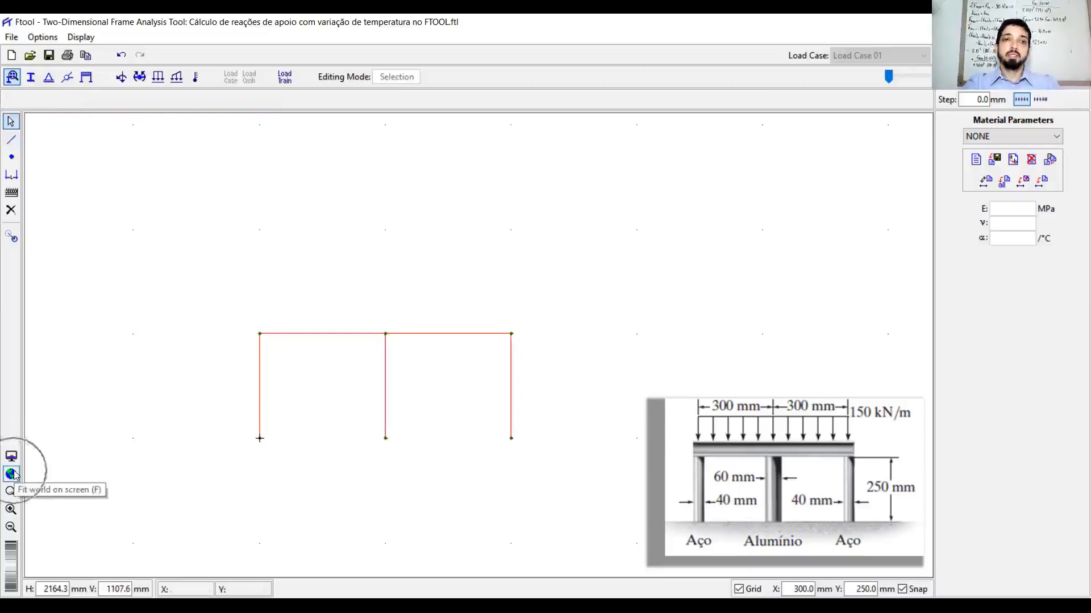
pyautogui.click(13, 475)
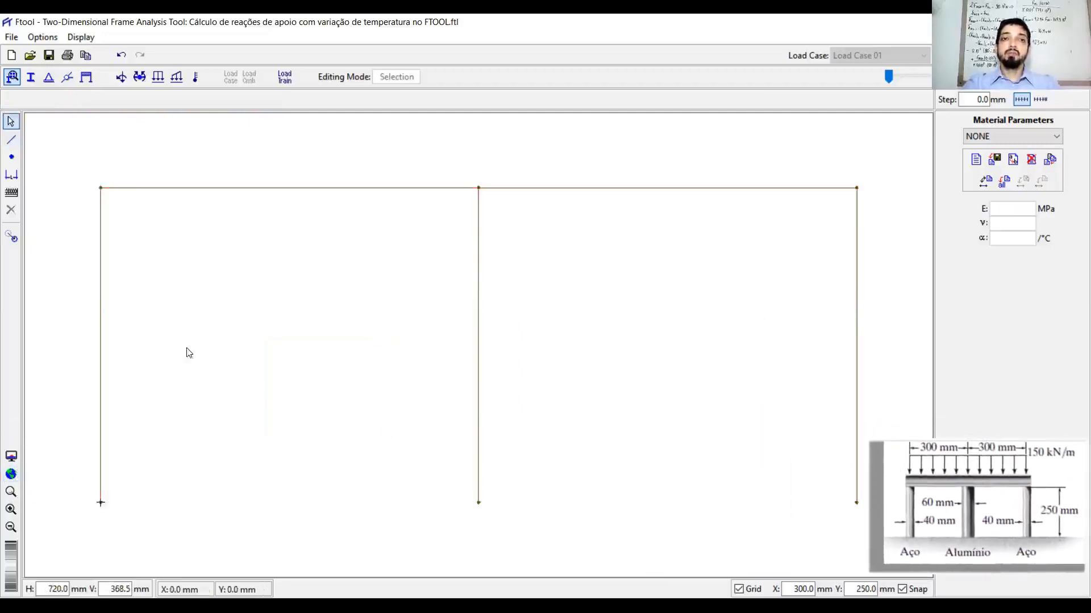
# Step: Check the member lengths of the left column and both beam segments
pyautogui.click(100, 288)
pyautogui.moveTo(988, 150); pyautogui.dragTo(1053, 150)
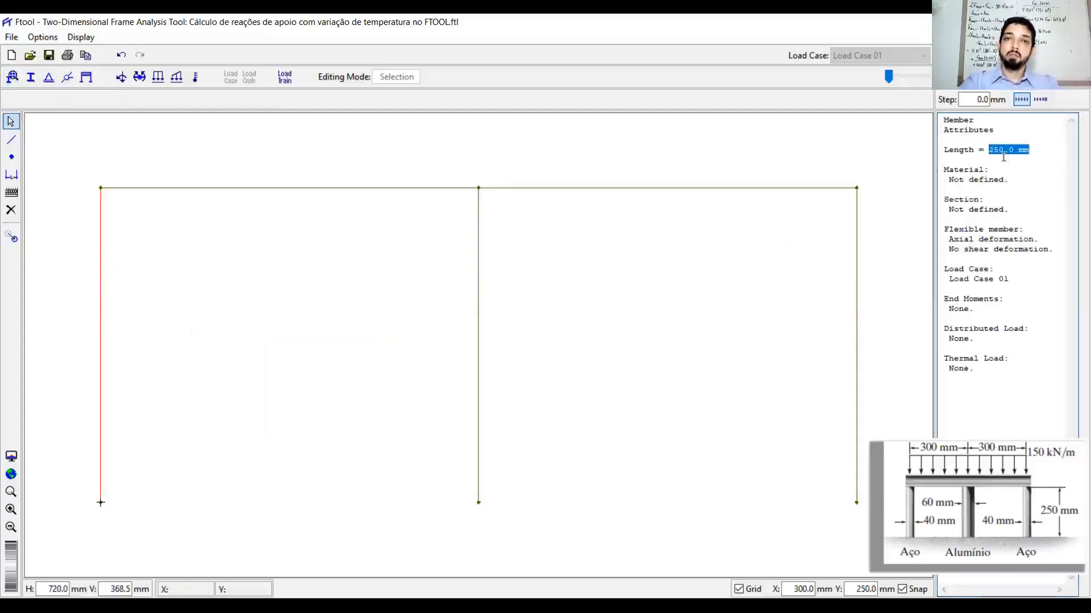
pyautogui.click(423, 189)
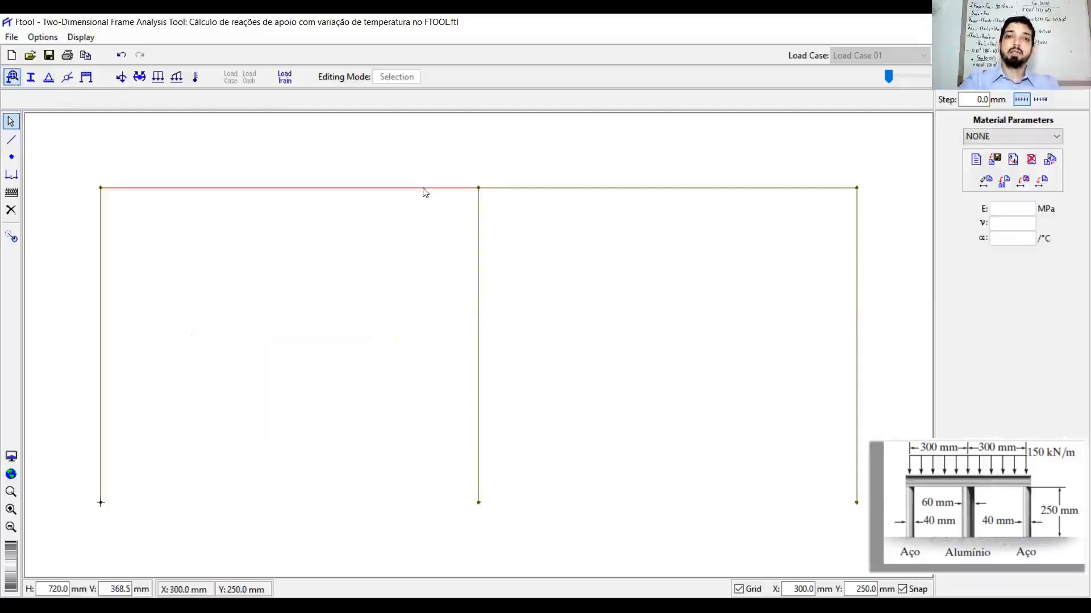
pyautogui.click(423, 190)
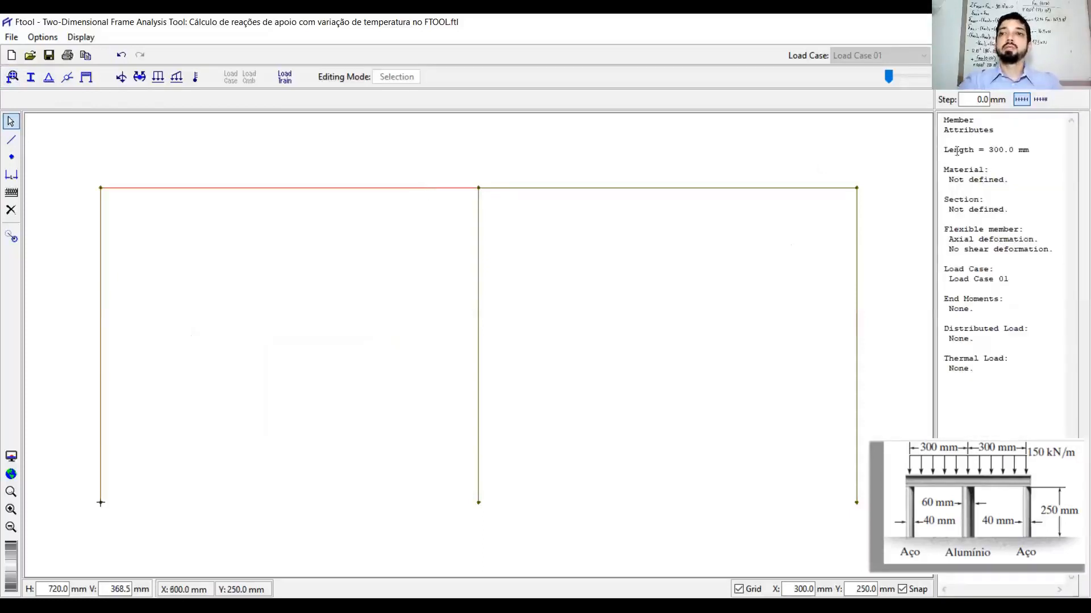
pyautogui.click(528, 248)
pyautogui.click(561, 189)
pyautogui.click(561, 189)
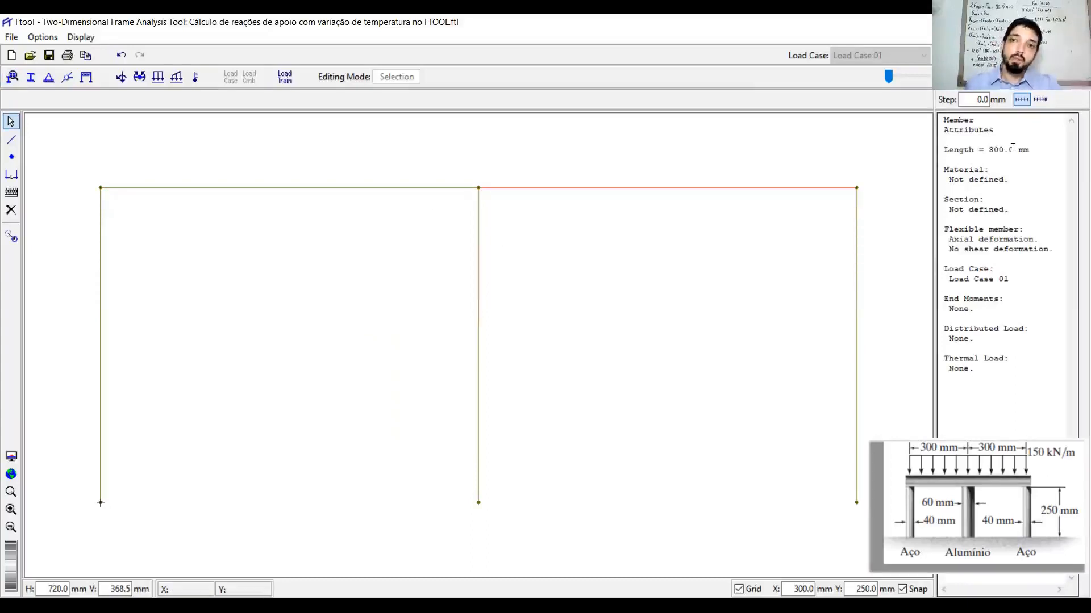
pyautogui.click(315, 303)
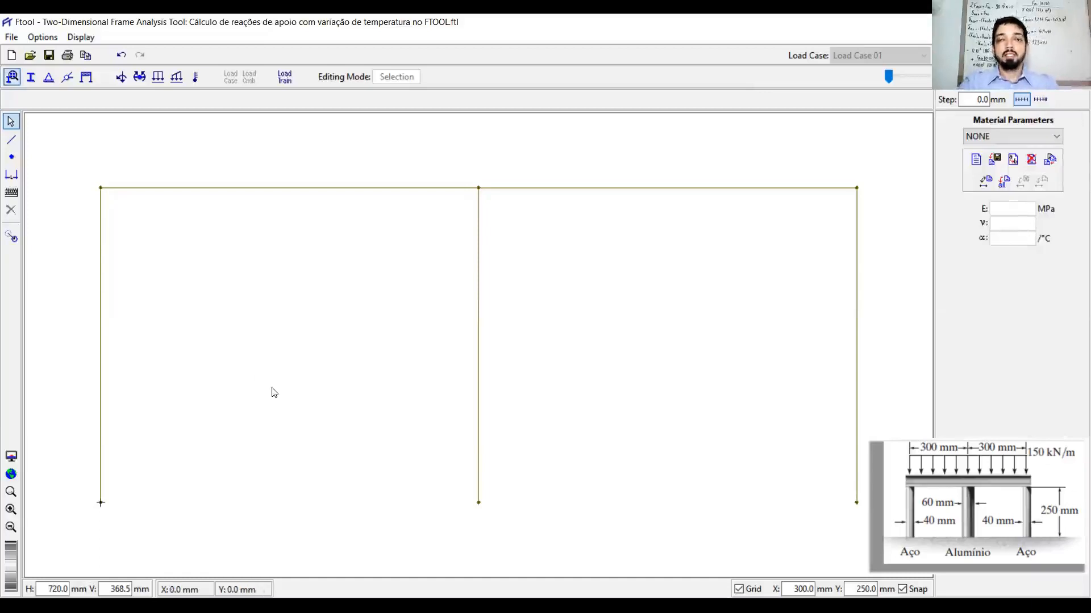
# Step: Apply fixed supports to the three column bases, restraining X and Y displacement and Z rotation
pyautogui.moveTo(56, 488); pyautogui.dragTo(867, 547)
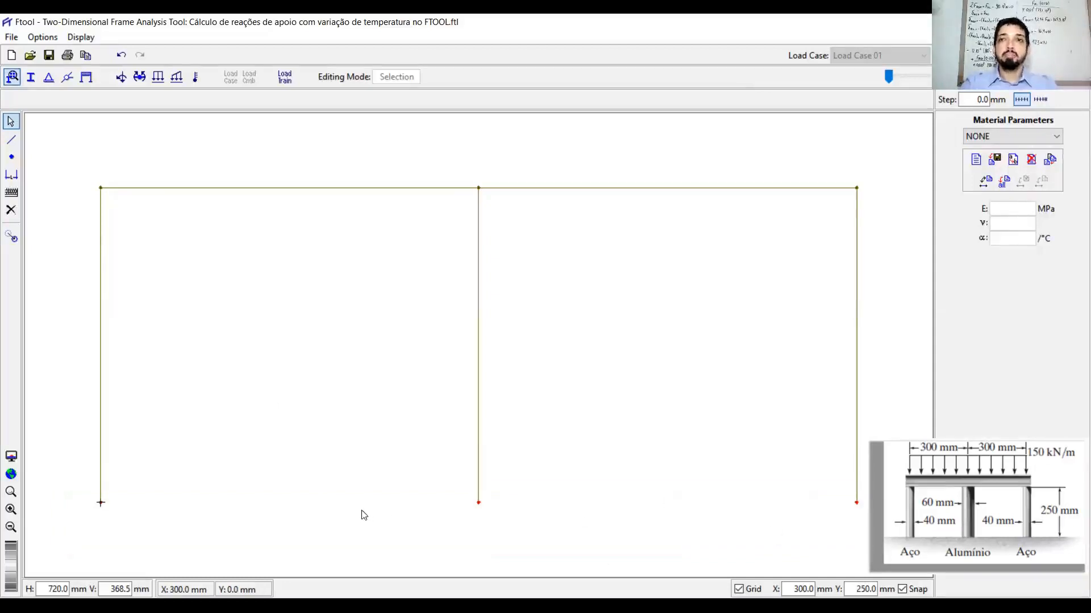
pyautogui.moveTo(78, 490); pyautogui.dragTo(866, 512)
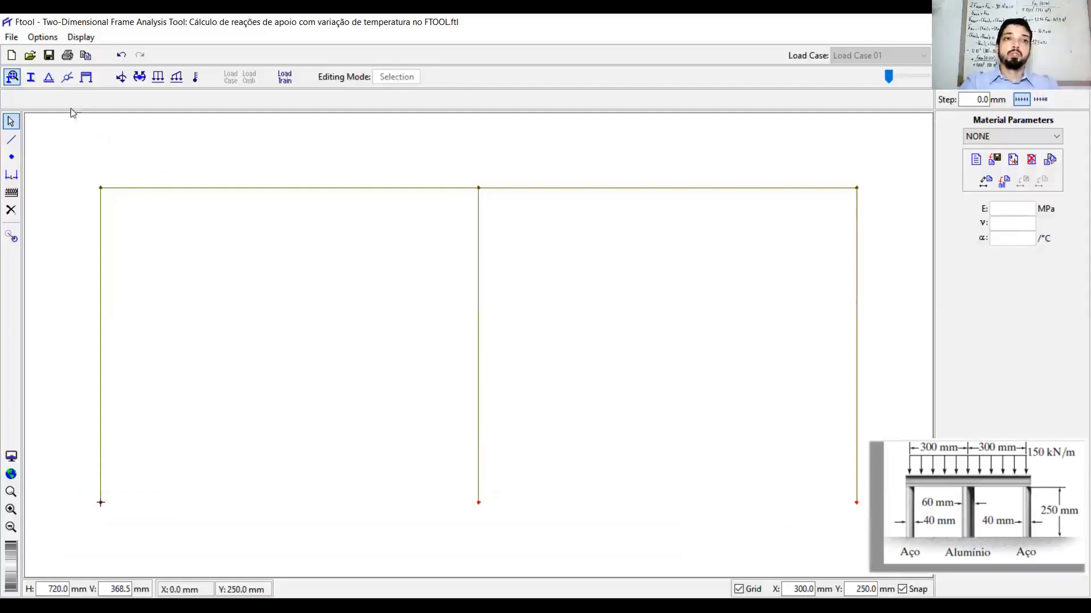
pyautogui.click(50, 80)
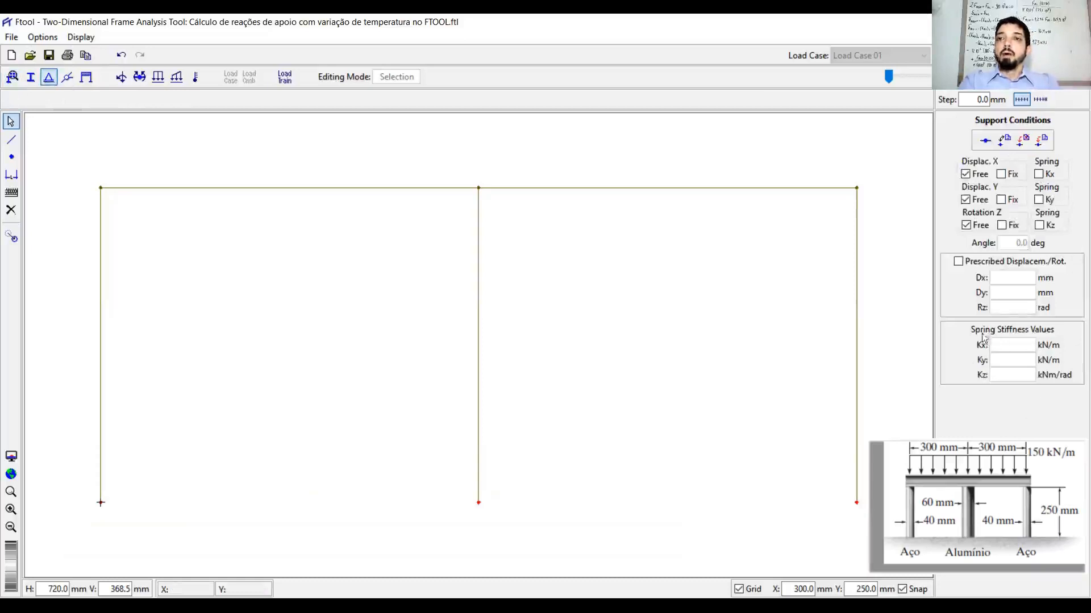
pyautogui.click(1001, 175)
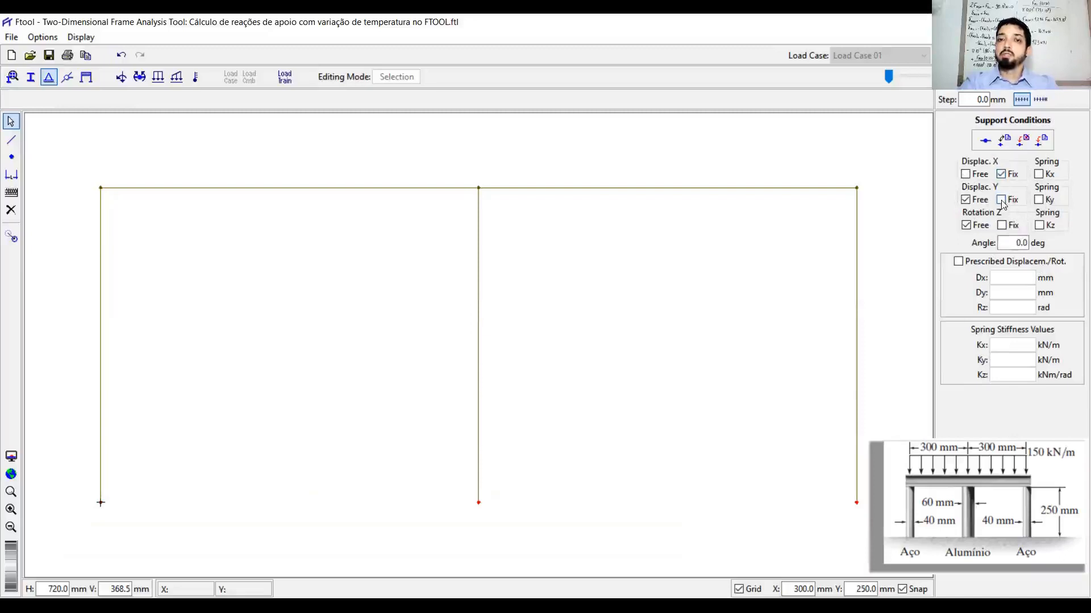
pyautogui.click(1002, 200)
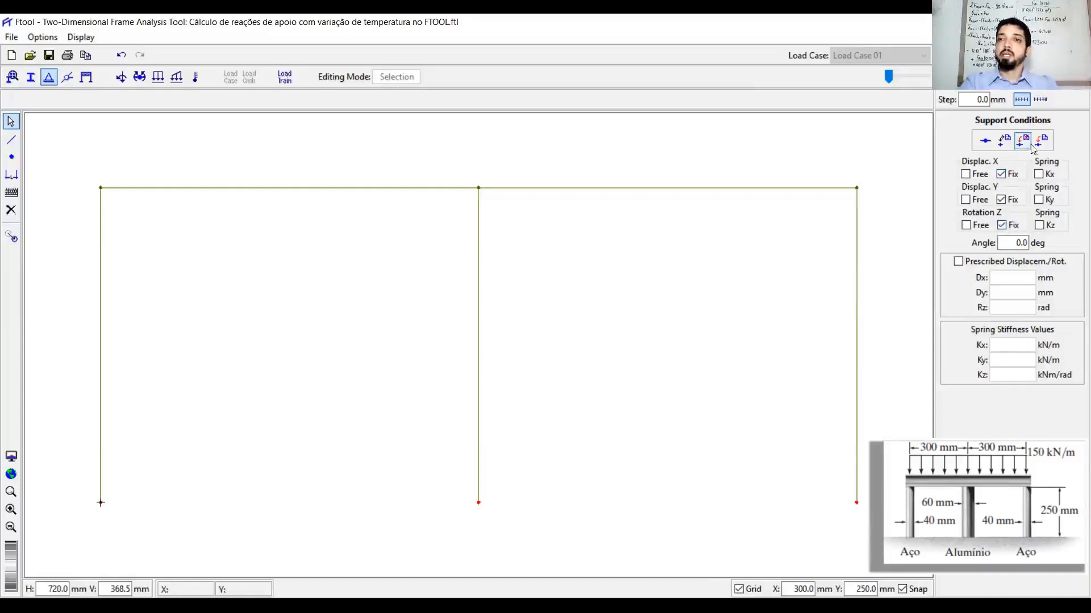
pyautogui.press('ctrl')
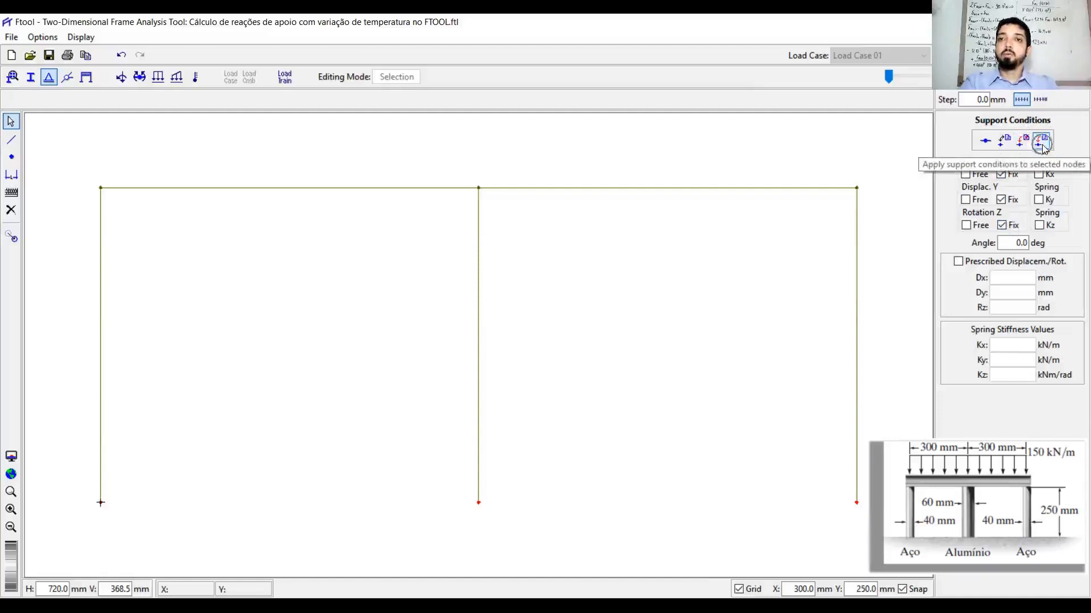
pyautogui.press('ctrl')
pyautogui.click(1044, 149)
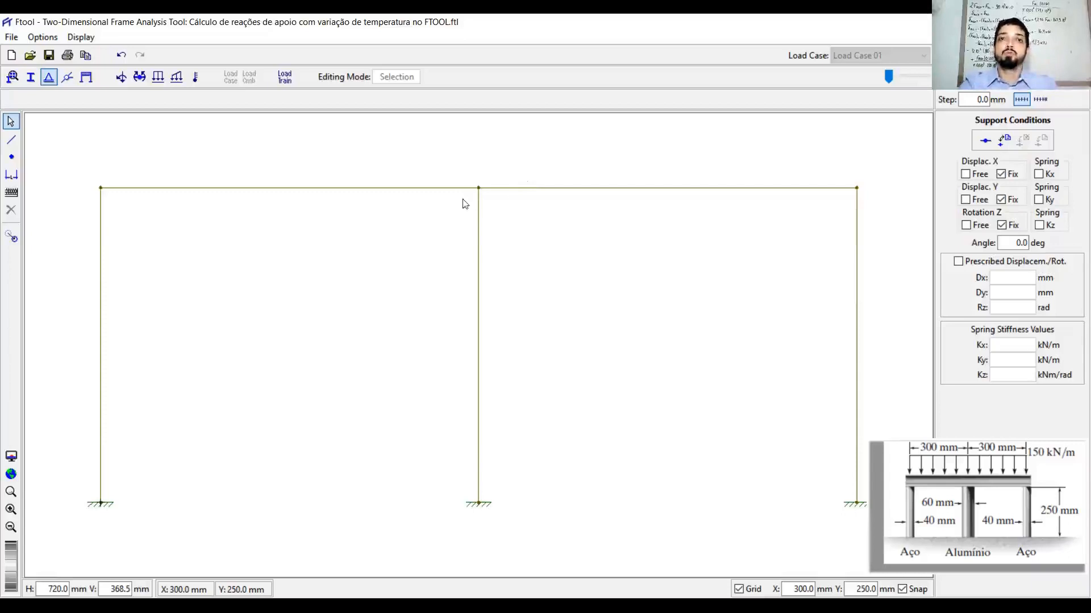
# Step: Select both beam segments and apply the Rigid Member deformation constraint to them
pyautogui.moveTo(68, 158); pyautogui.dragTo(888, 218)
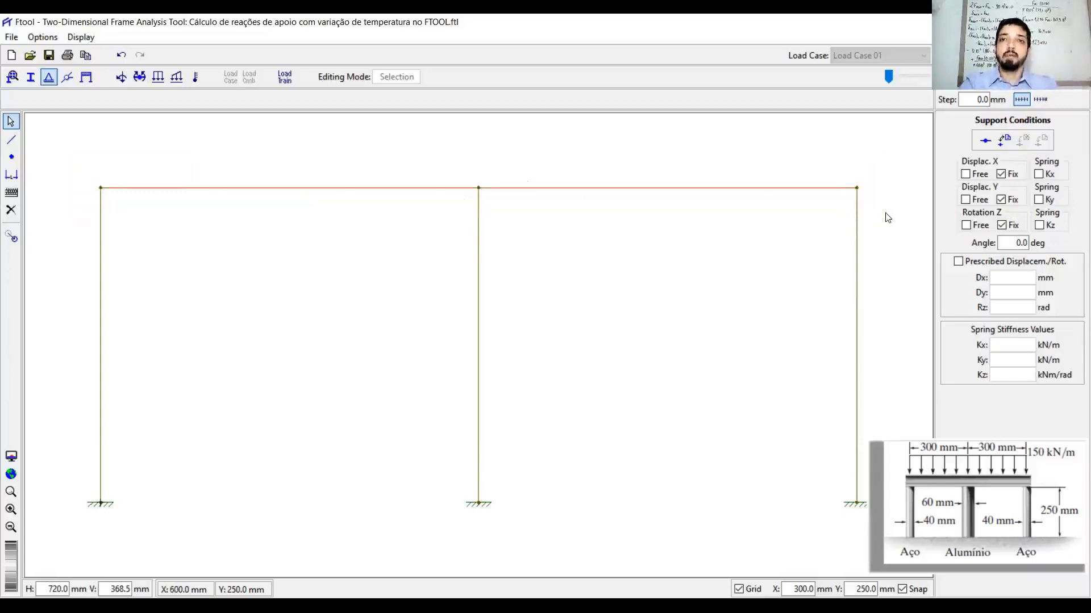
pyautogui.moveTo(58, 163); pyautogui.dragTo(883, 217)
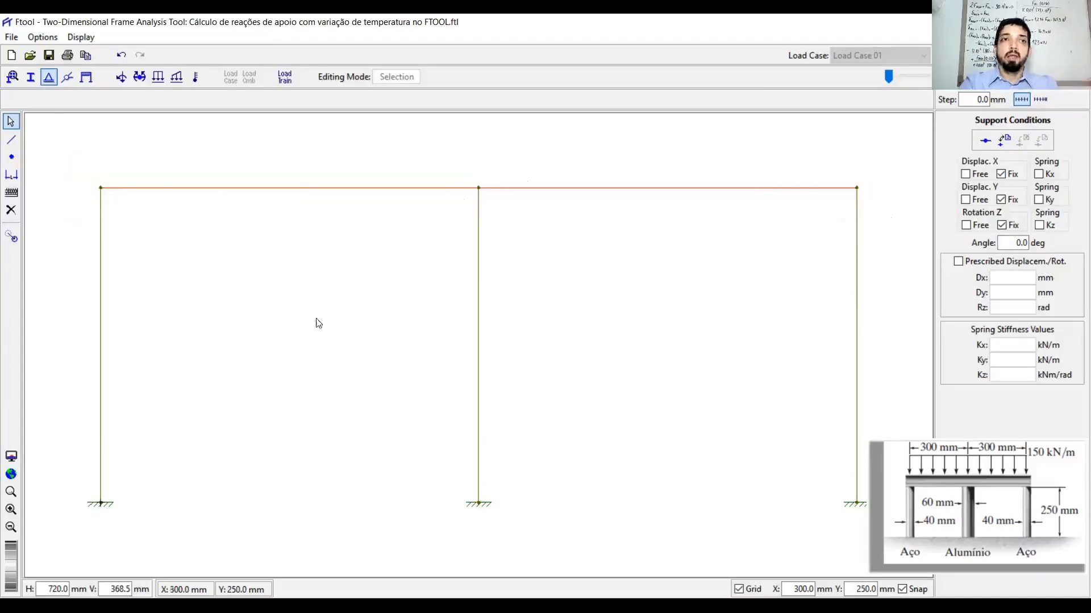
pyautogui.click(87, 78)
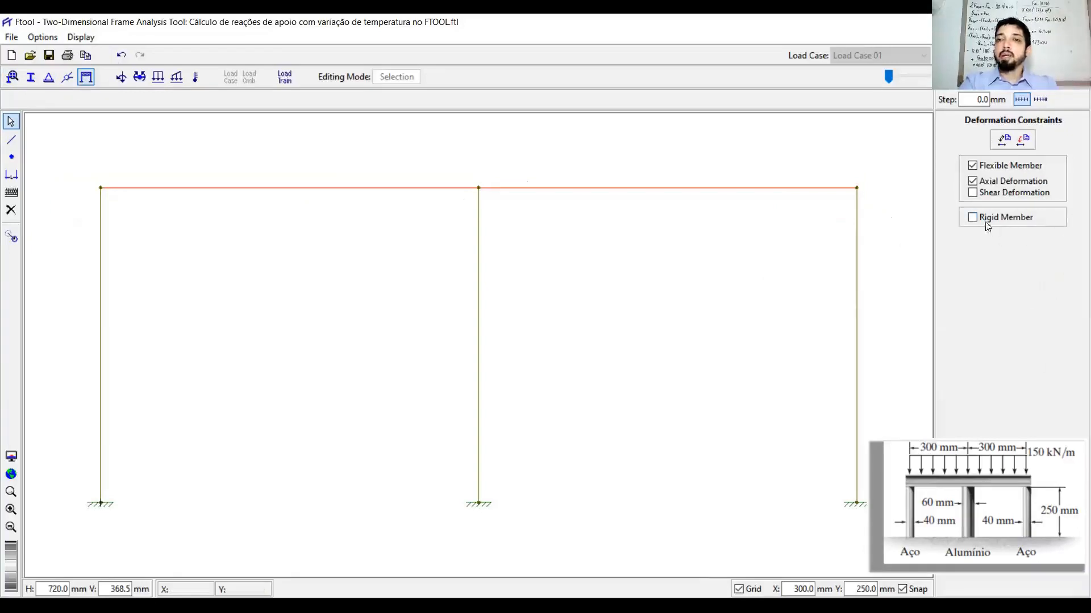
pyautogui.press('ctrl')
pyautogui.press('ctrl')
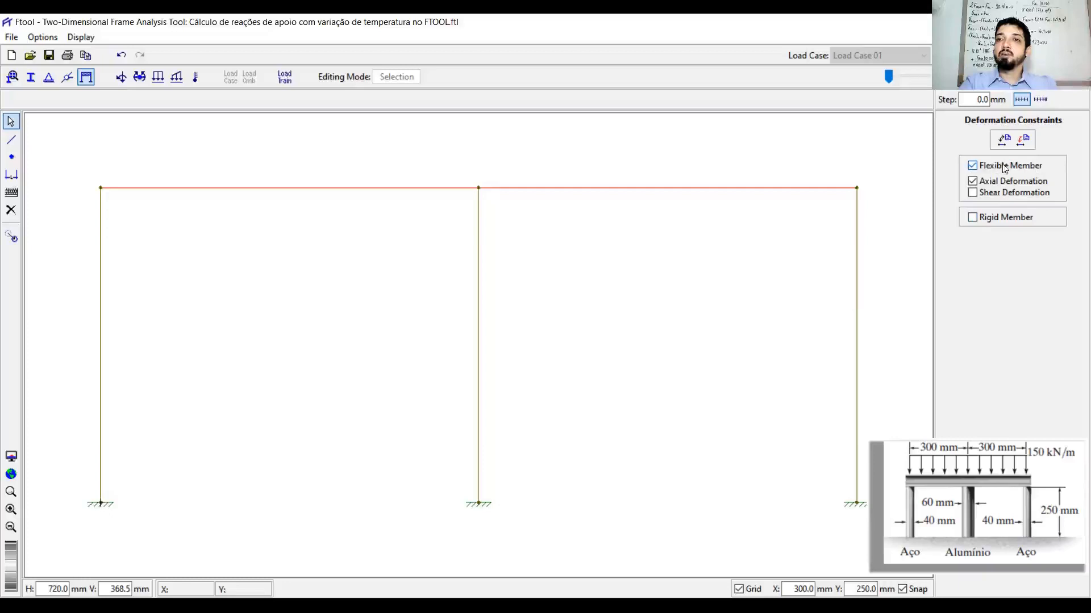
pyautogui.click(973, 218)
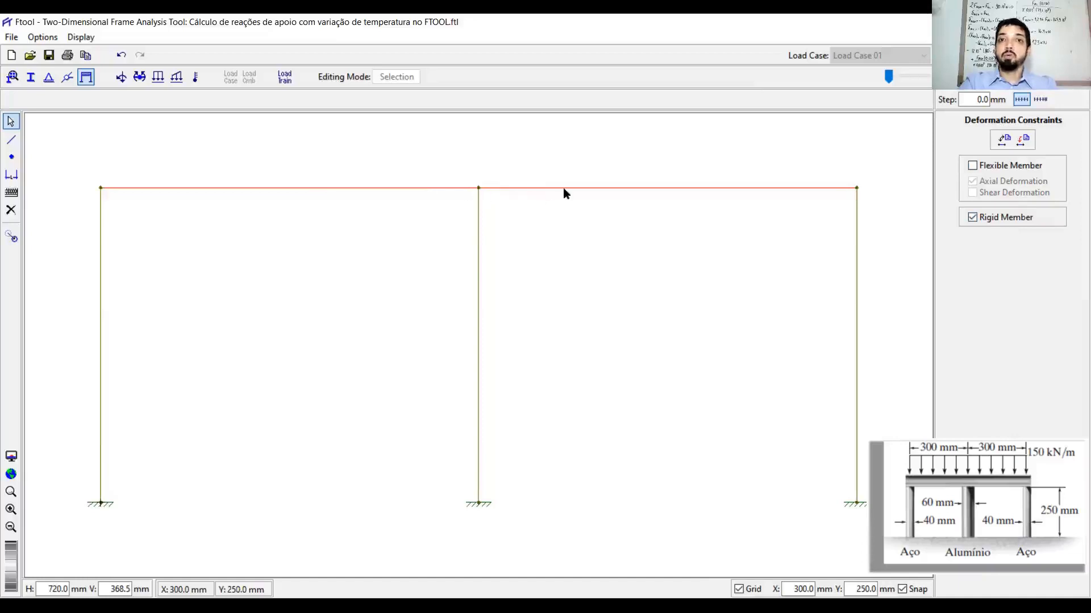
pyautogui.click(979, 219)
pyautogui.click(1023, 143)
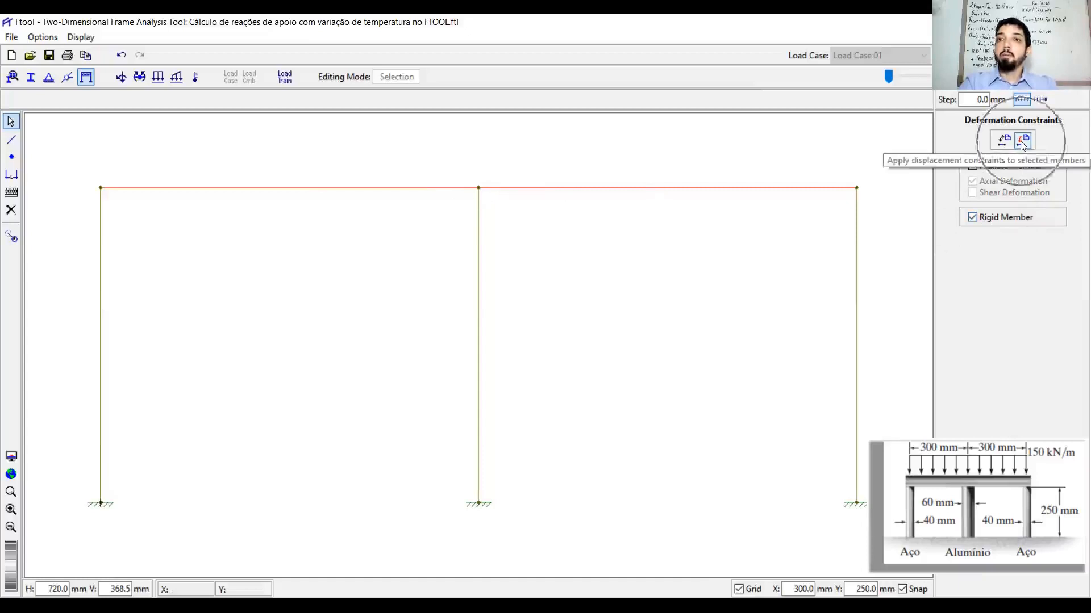
pyautogui.click(1022, 142)
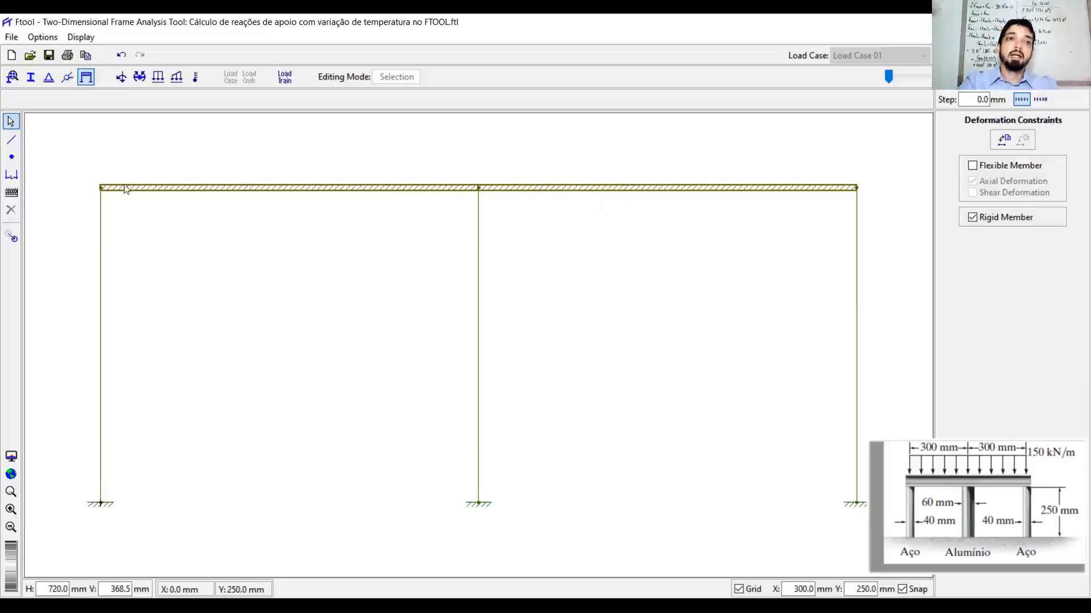
# Step: Create a new material labelled Aço A-36 with the Steel Isotropic type
pyautogui.click(12, 78)
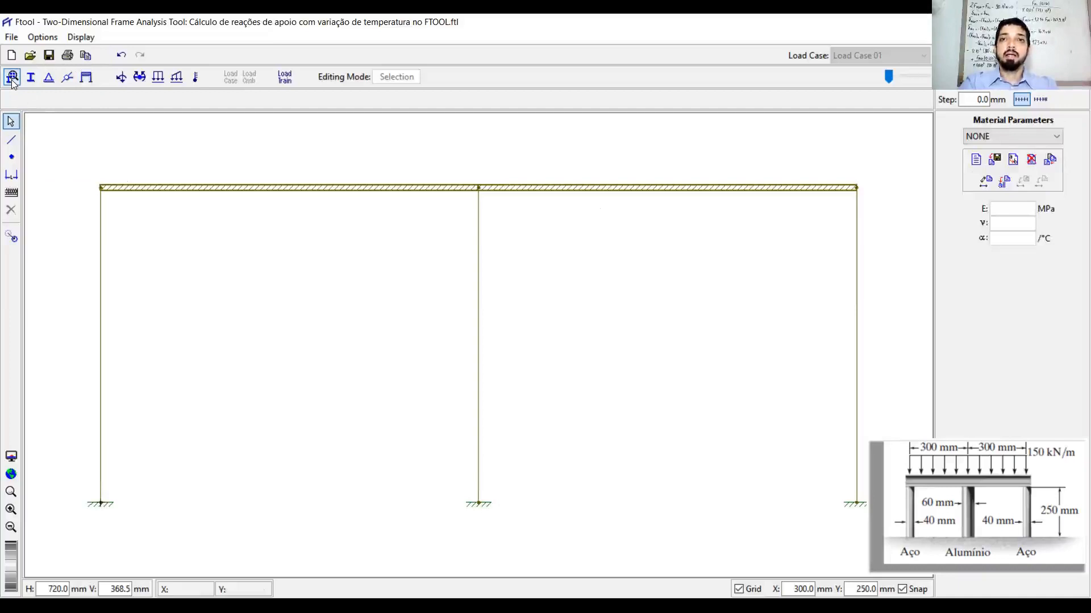
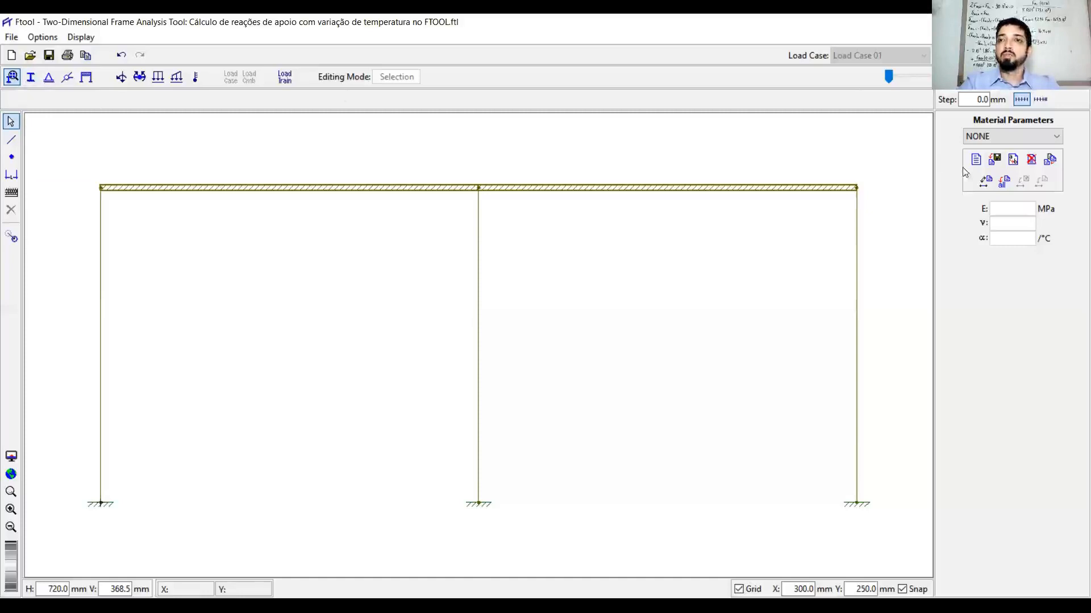
pyautogui.click(975, 160)
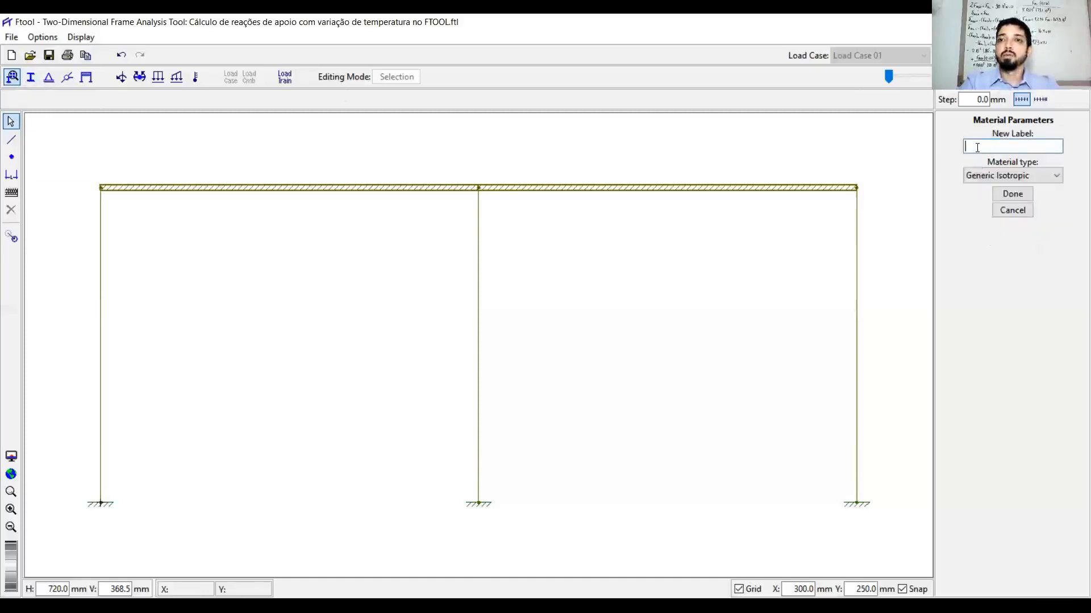
pyautogui.write('Aço A36')
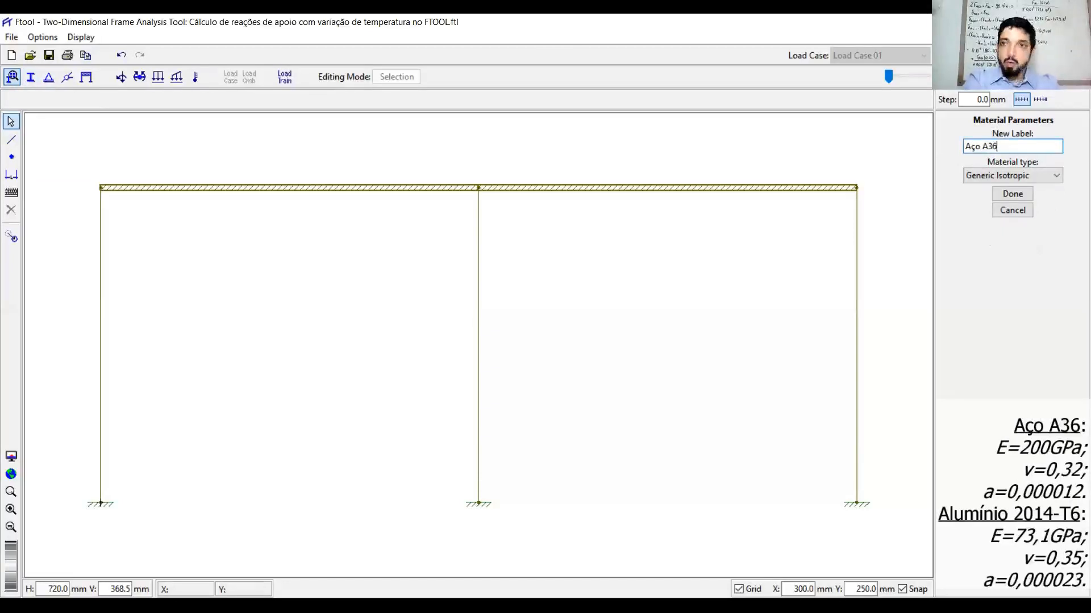
pyautogui.press('Left')
pyautogui.write('-')
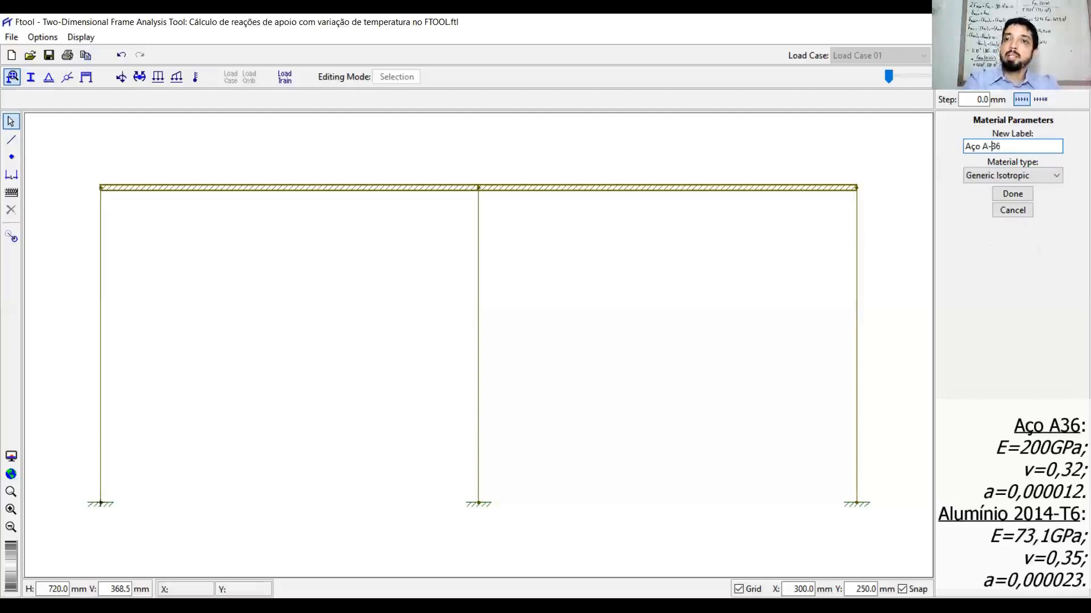
pyautogui.click(1042, 176)
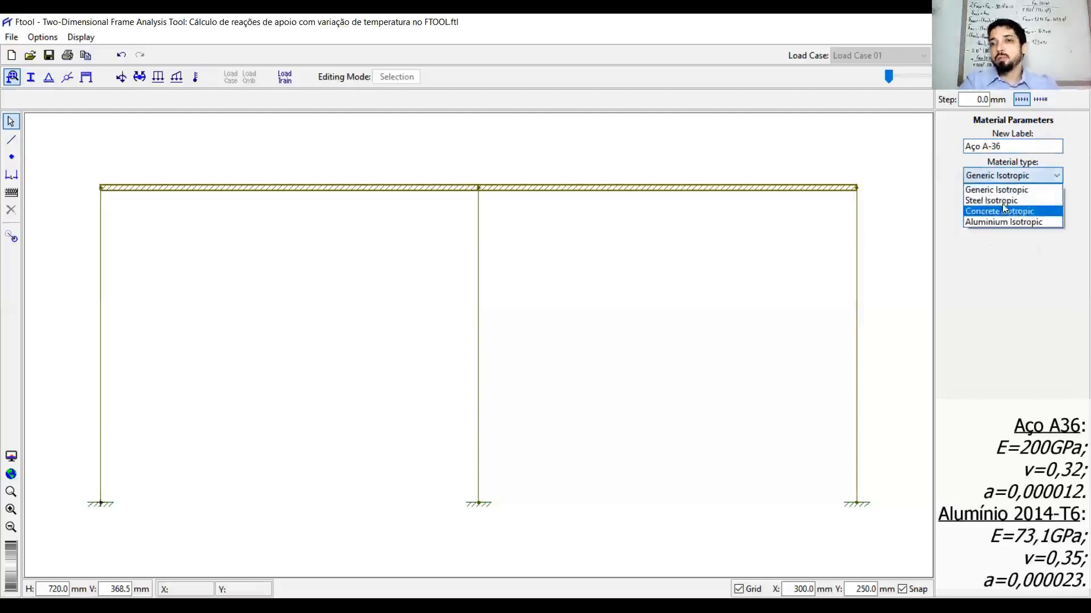
pyautogui.click(1002, 201)
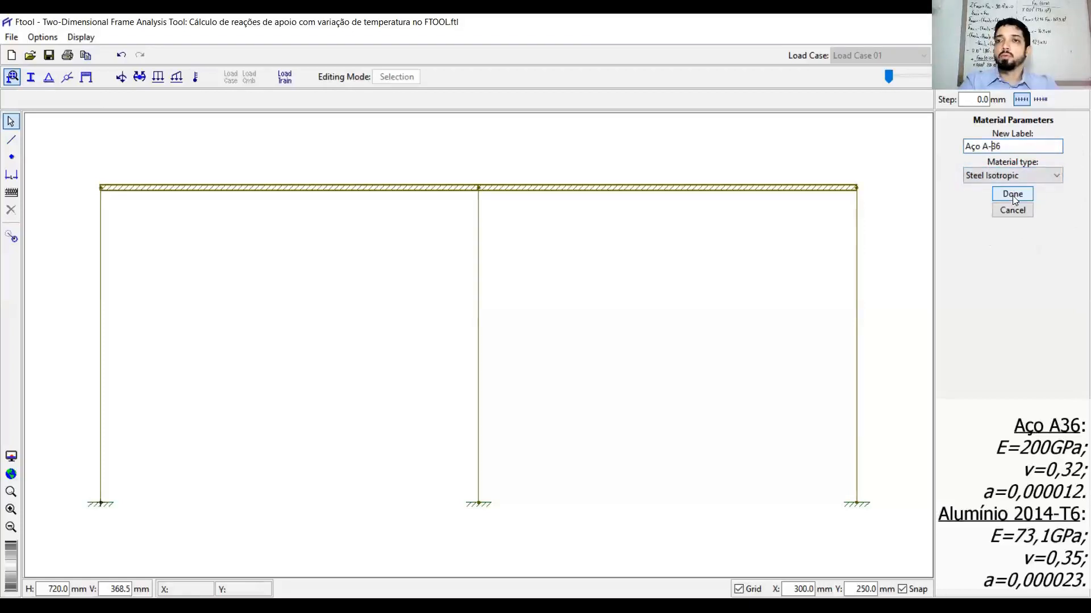
pyautogui.click(1013, 196)
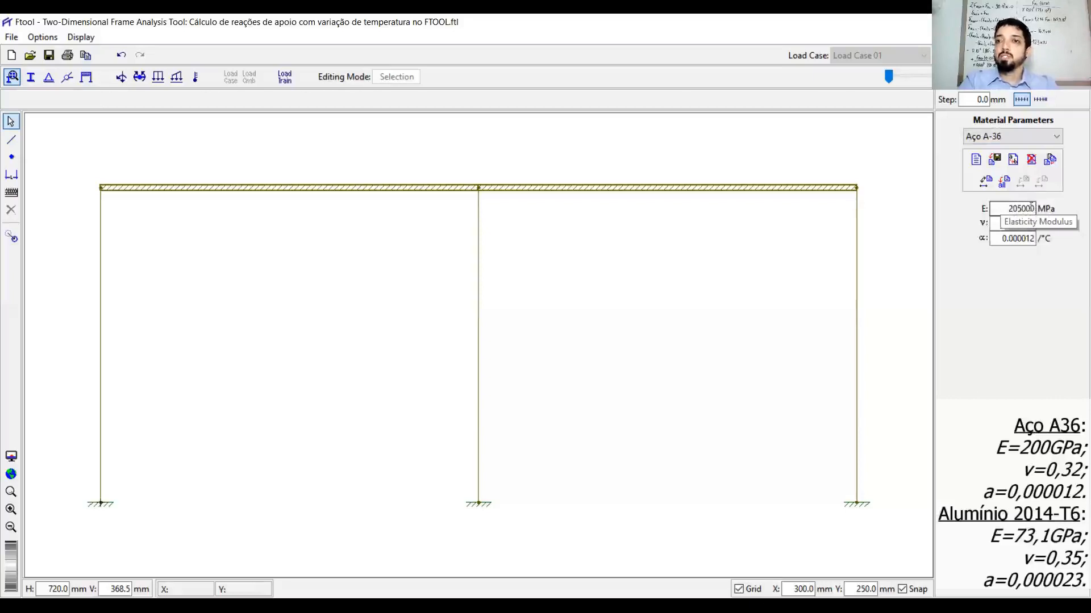
# Step: Set the Aço A-36 elasticity modulus to 200000 MPa and its Poisson's ratio to 0.32
pyautogui.moveTo(1021, 209); pyautogui.dragTo(1044, 214)
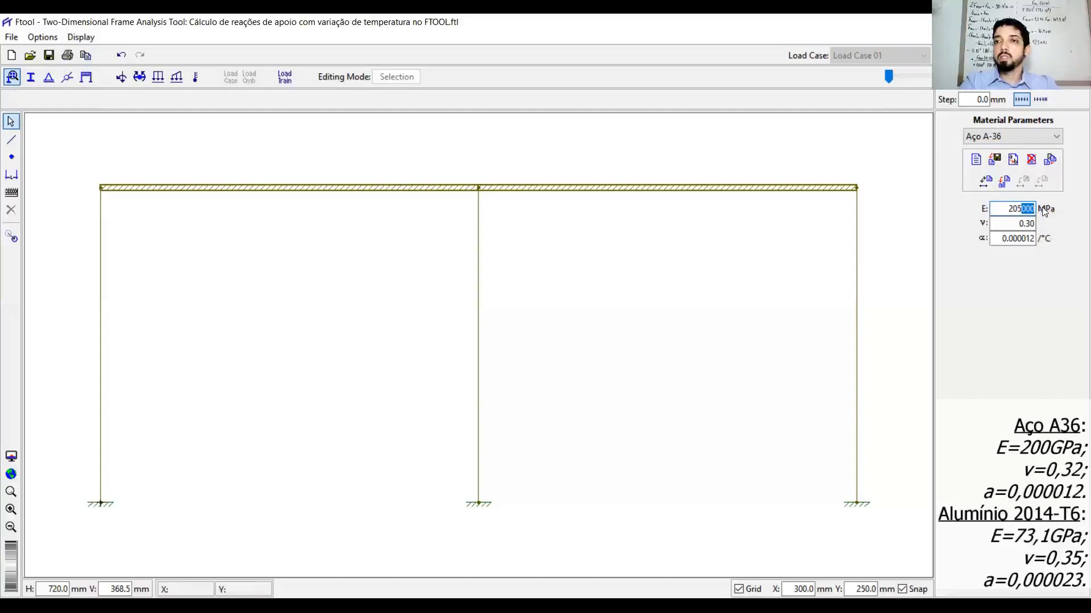
pyautogui.click(1015, 209)
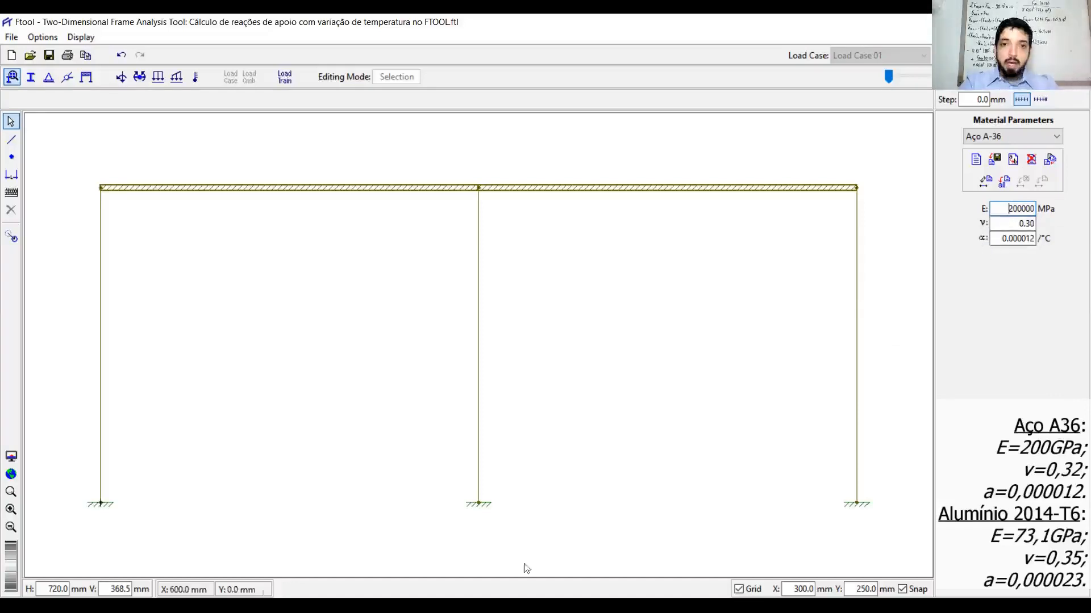
pyautogui.click(559, 605)
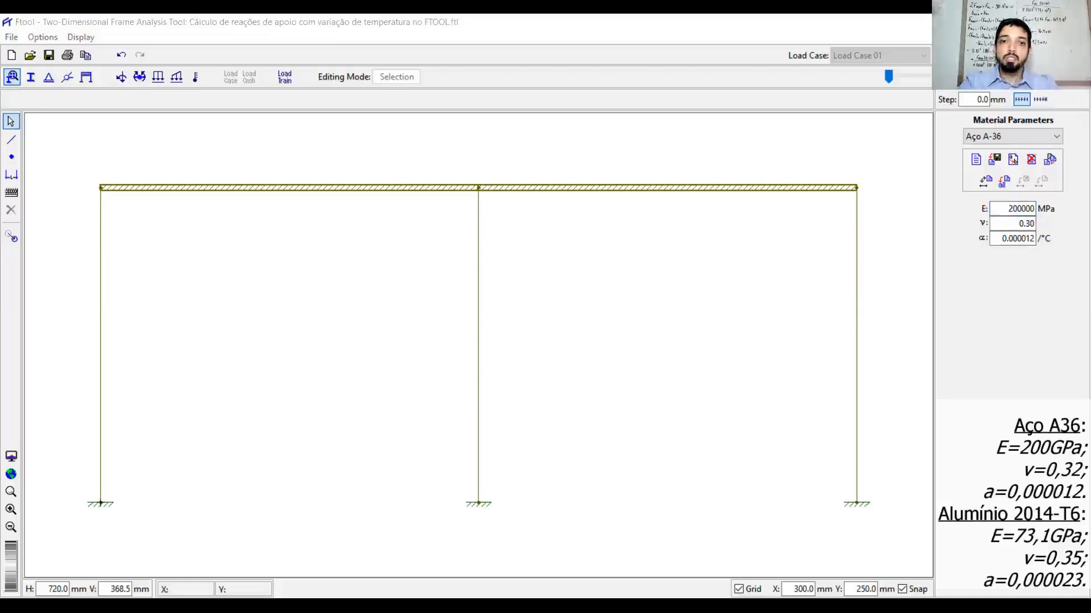
pyautogui.click(464, 588)
pyautogui.moveTo(1029, 224); pyautogui.dragTo(1042, 223)
pyautogui.write('2')
# Step: Check the digits of the thermal expansion coefficient of the Aço A-36 material
pyautogui.click(1016, 240)
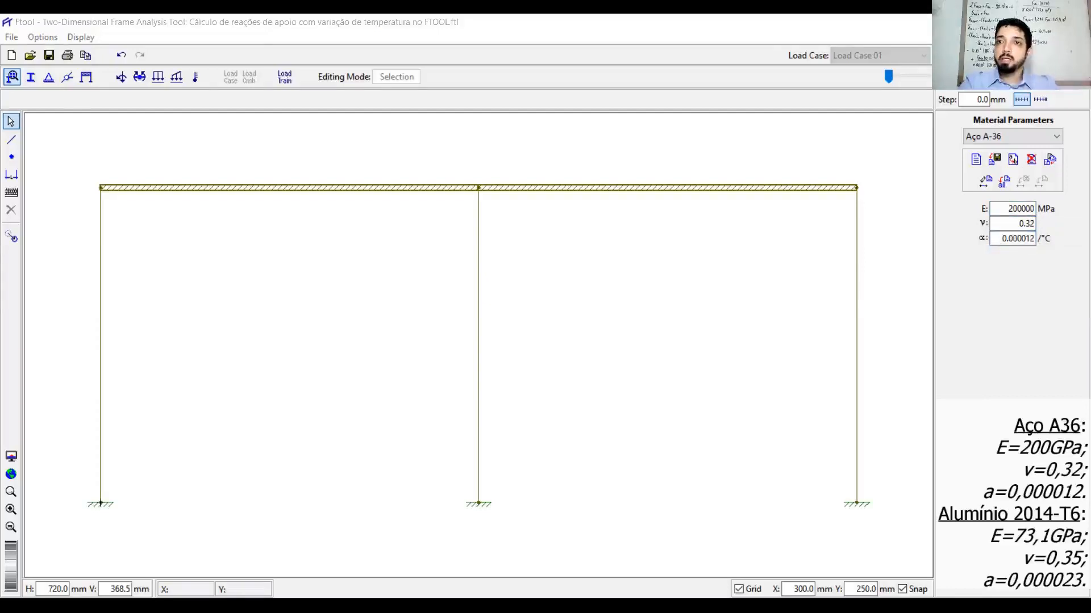
pyautogui.click(1002, 238)
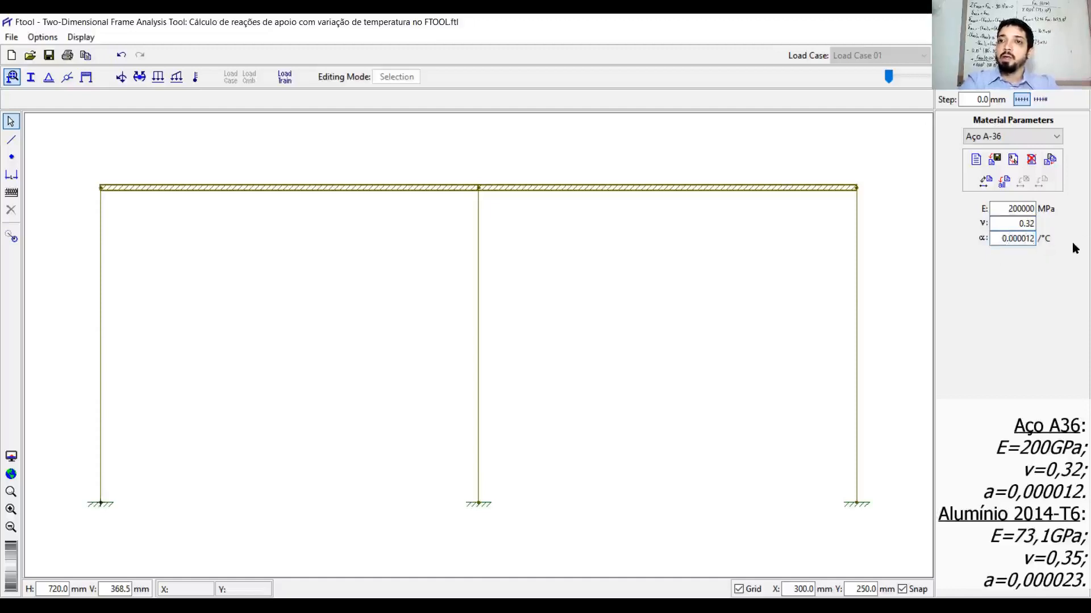
pyautogui.press('Left')
pyautogui.press('Left')
pyautogui.press('Left')
pyautogui.press('Left')
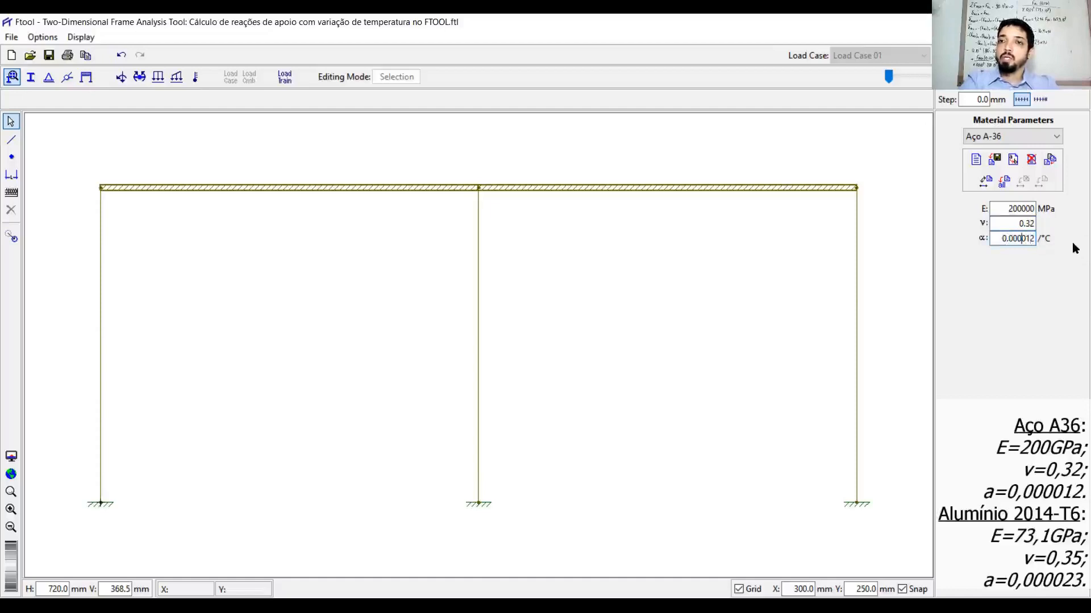
pyautogui.press('Left')
pyautogui.press('Left')
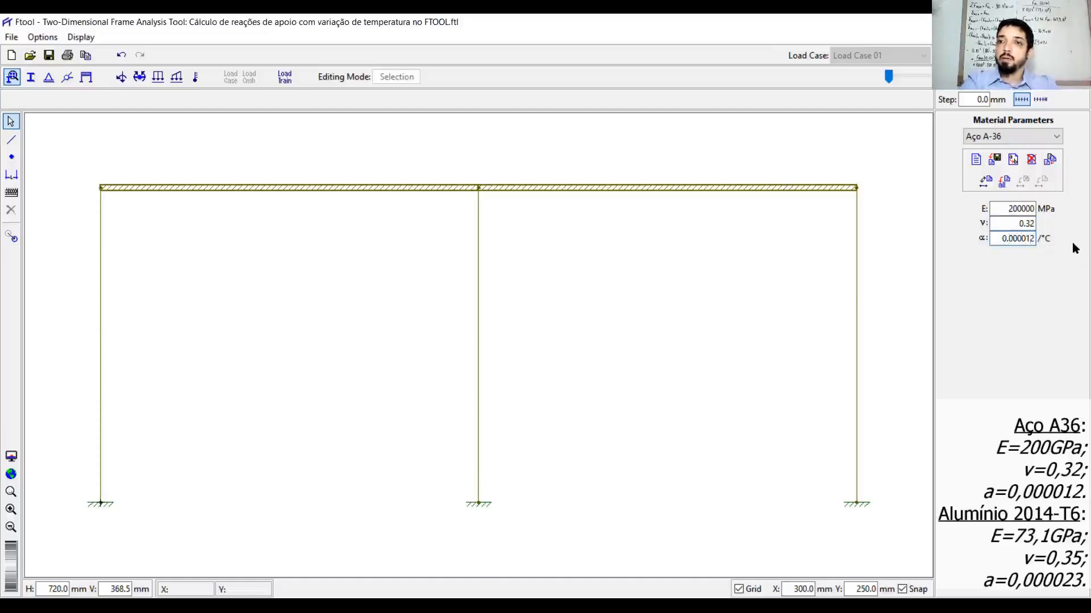
pyautogui.press('Left')
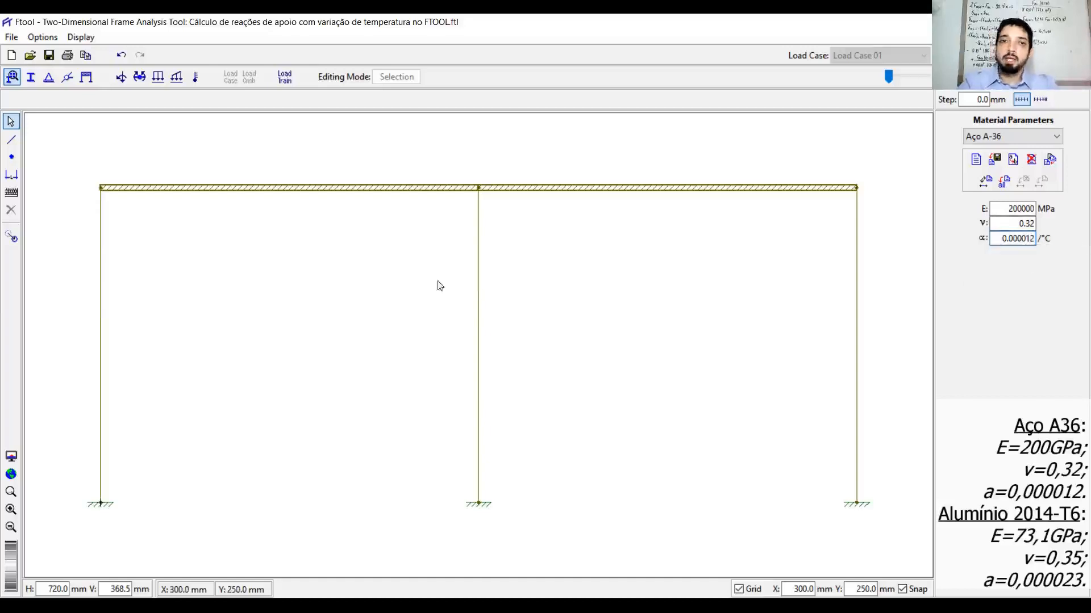
# Step: Apply the Aço A-36 material to the two outer columns and both beam segments
pyautogui.moveTo(274, 397); pyautogui.dragTo(57, 286)
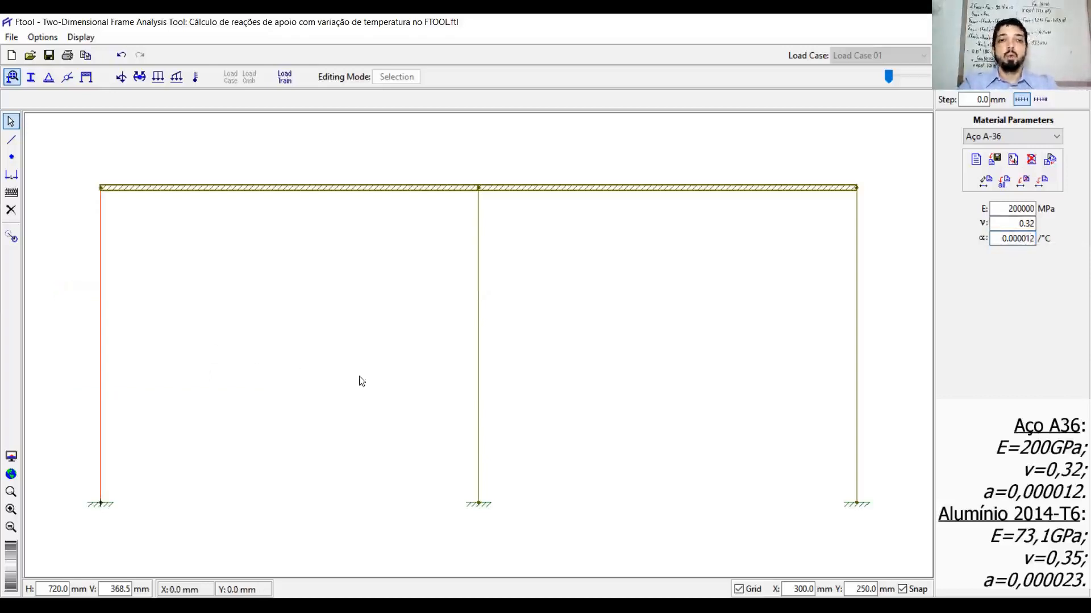
pyautogui.moveTo(881, 369); pyautogui.dragTo(823, 315)
pyautogui.moveTo(714, 230); pyautogui.dragTo(634, 157)
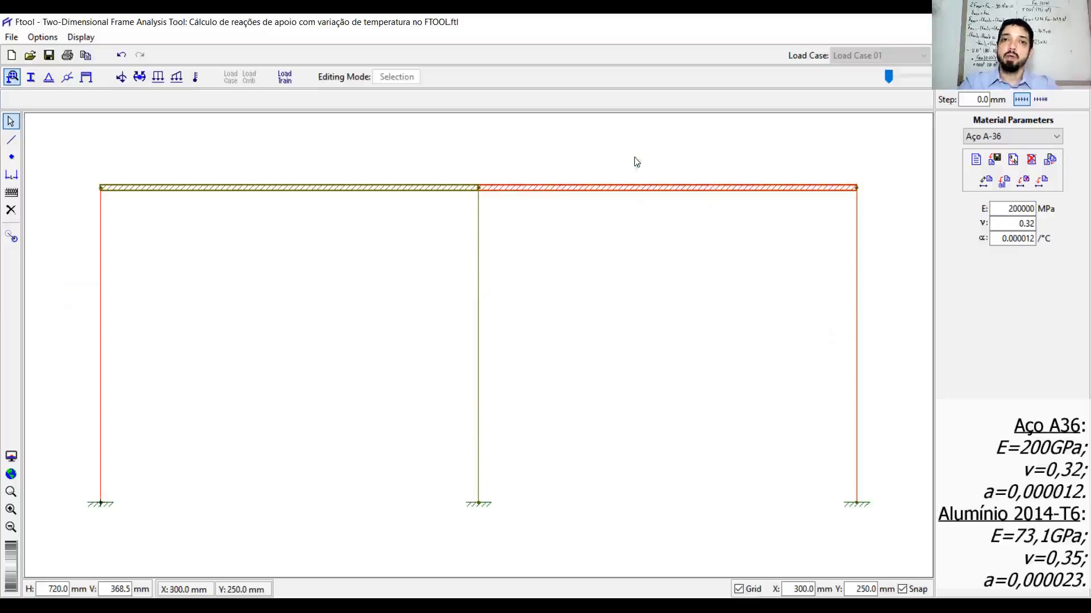
pyautogui.moveTo(317, 154); pyautogui.dragTo(310, 145)
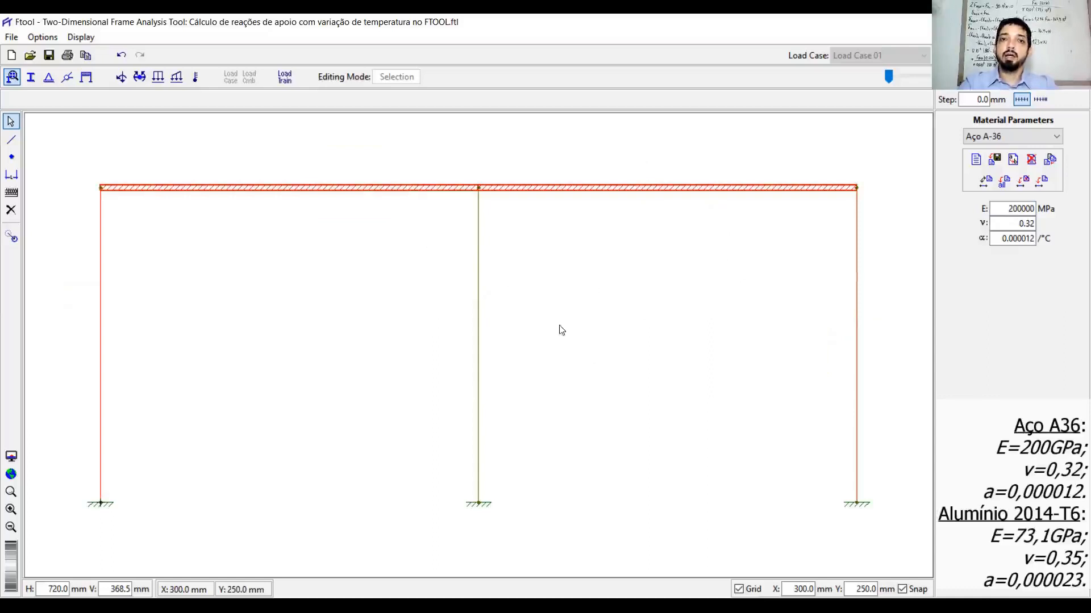
pyautogui.click(1044, 184)
pyautogui.click(1042, 185)
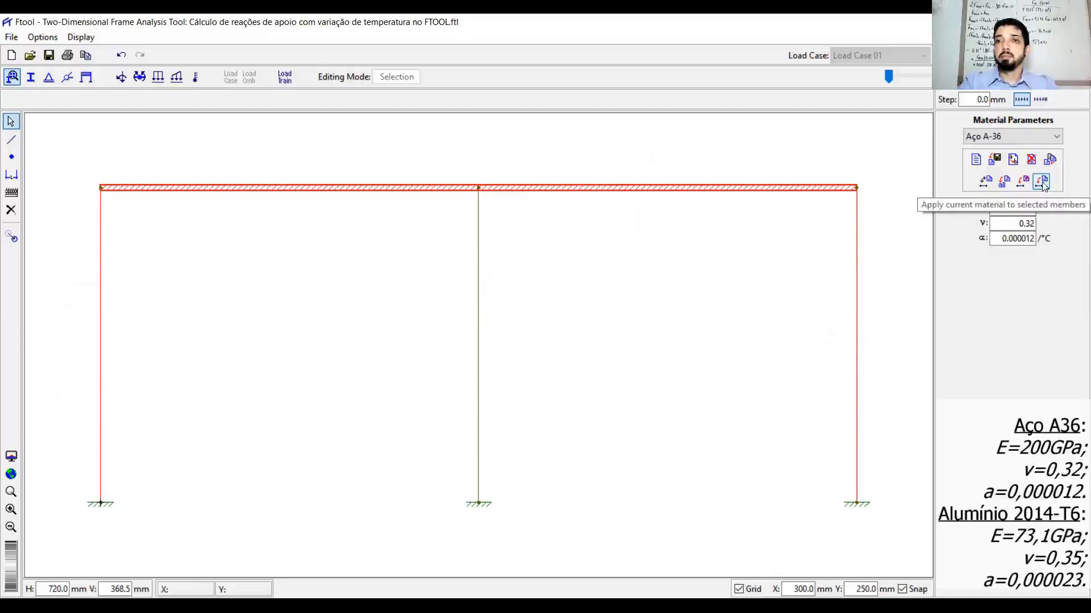
pyautogui.click(1043, 185)
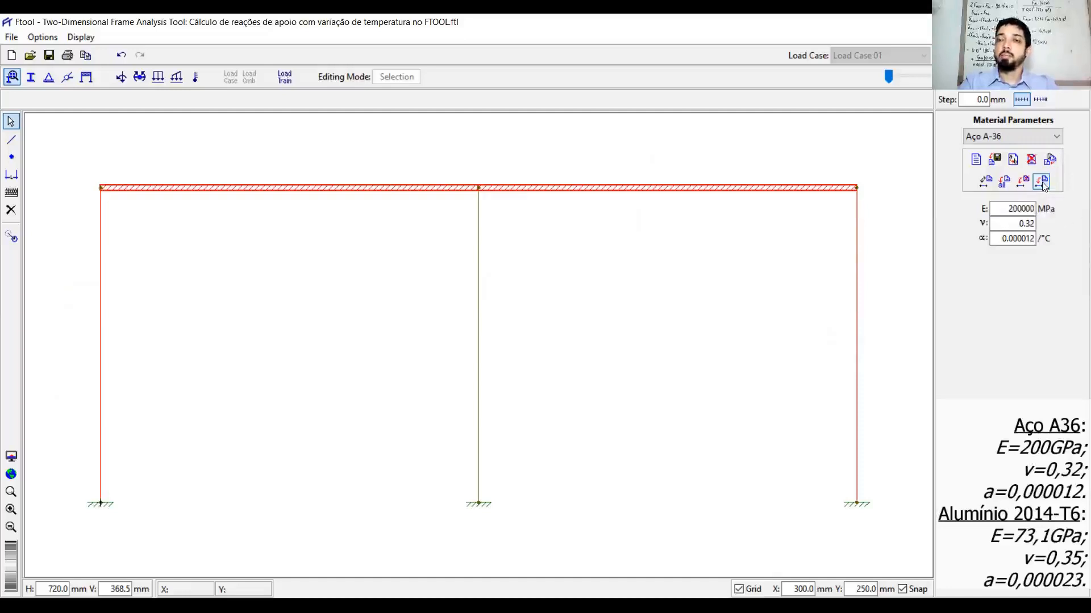
# Step: Assign the Aço A-36 parameters to the selected outer columns and beam segments, and clear the selection
pyautogui.click(1043, 185)
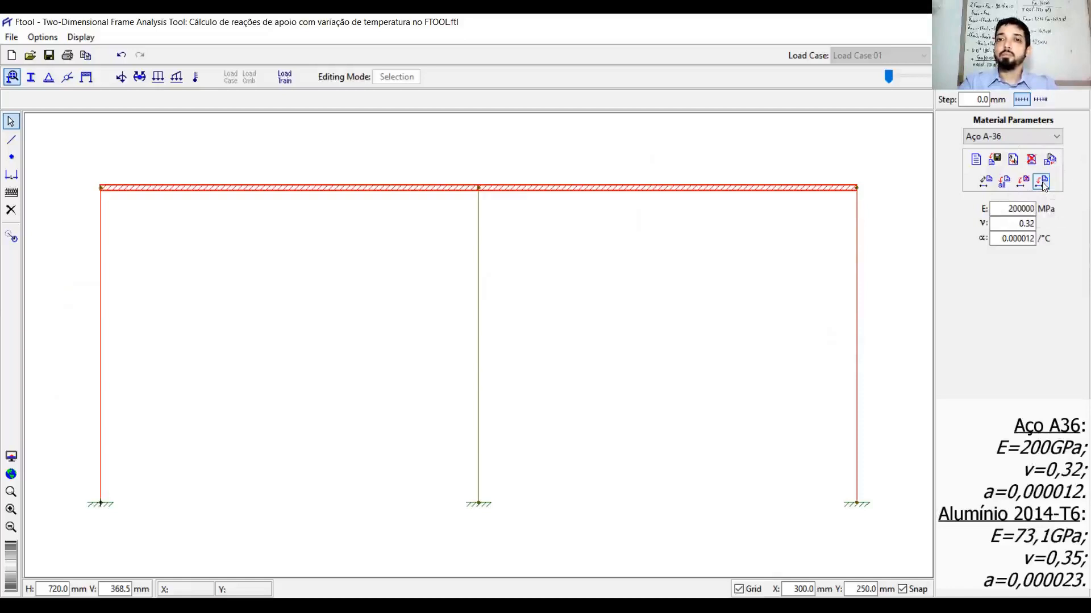
pyautogui.click(1043, 185)
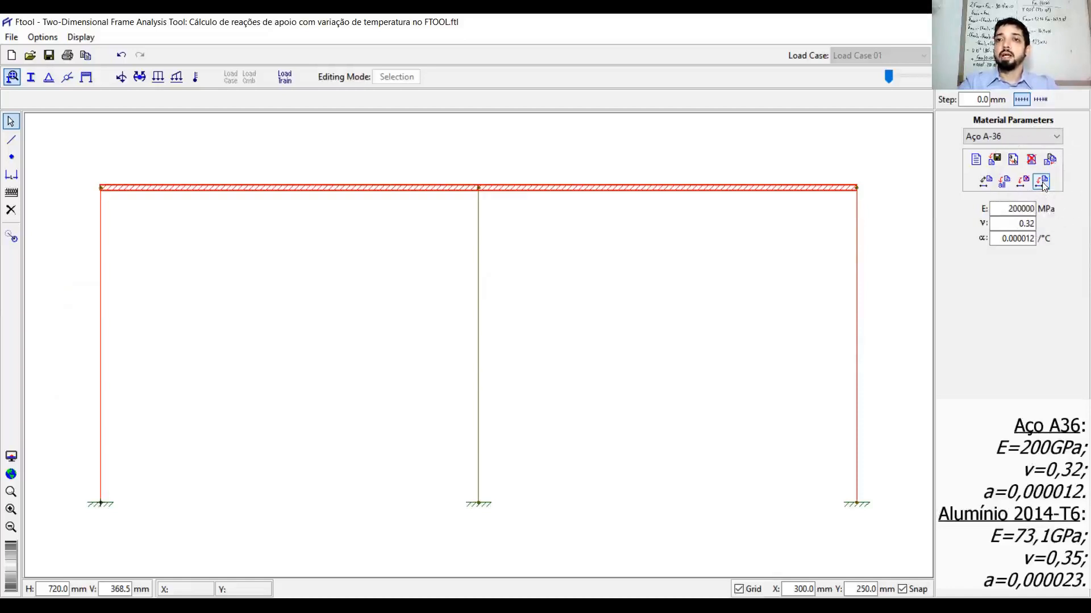
pyautogui.click(1043, 185)
pyautogui.click(809, 263)
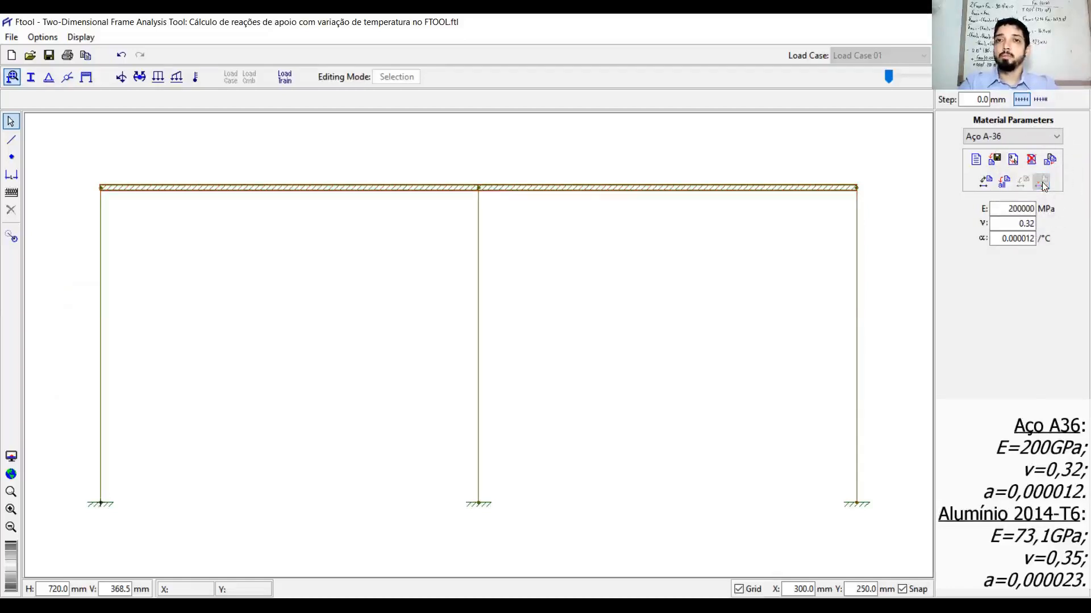
# Step: Create a new material labelled Alumínio 2014-T6 with the Aluminium Isotropic type
pyautogui.click(975, 161)
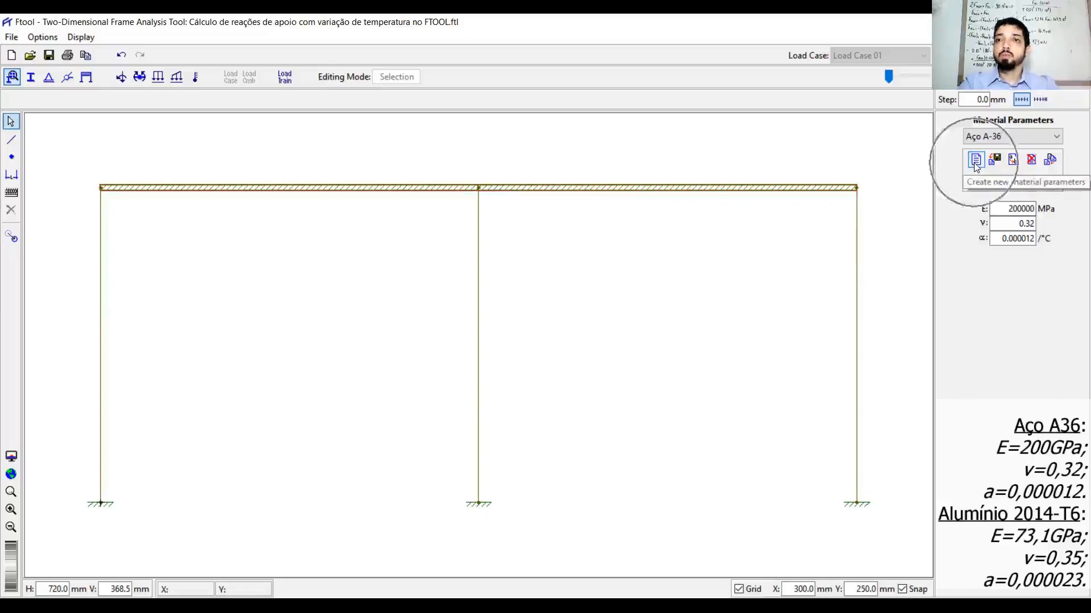
pyautogui.write('A')
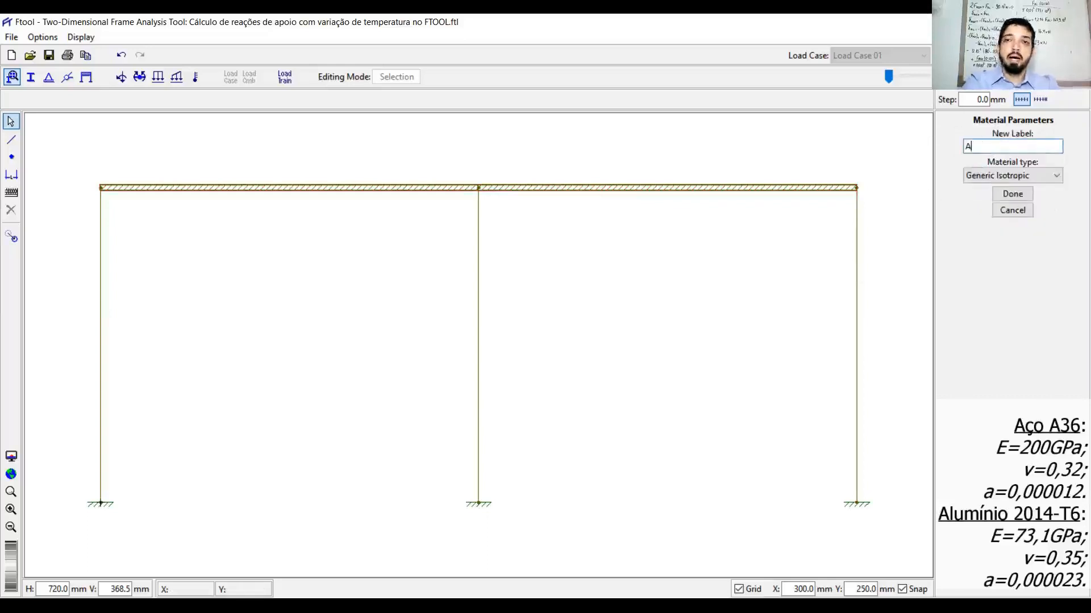
pyautogui.write('lumínio ')
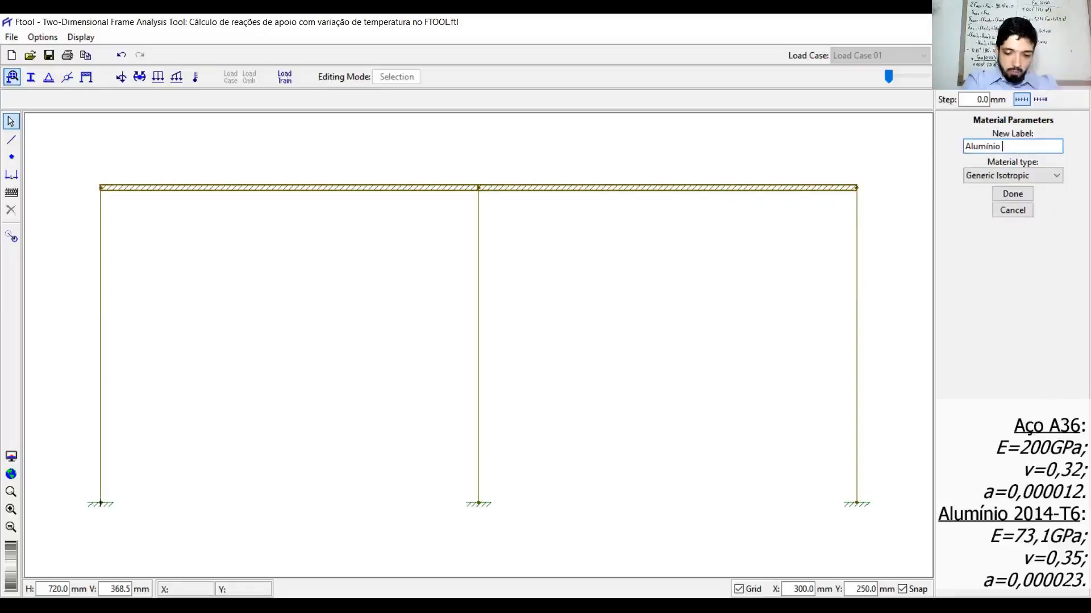
pyautogui.write('2014')
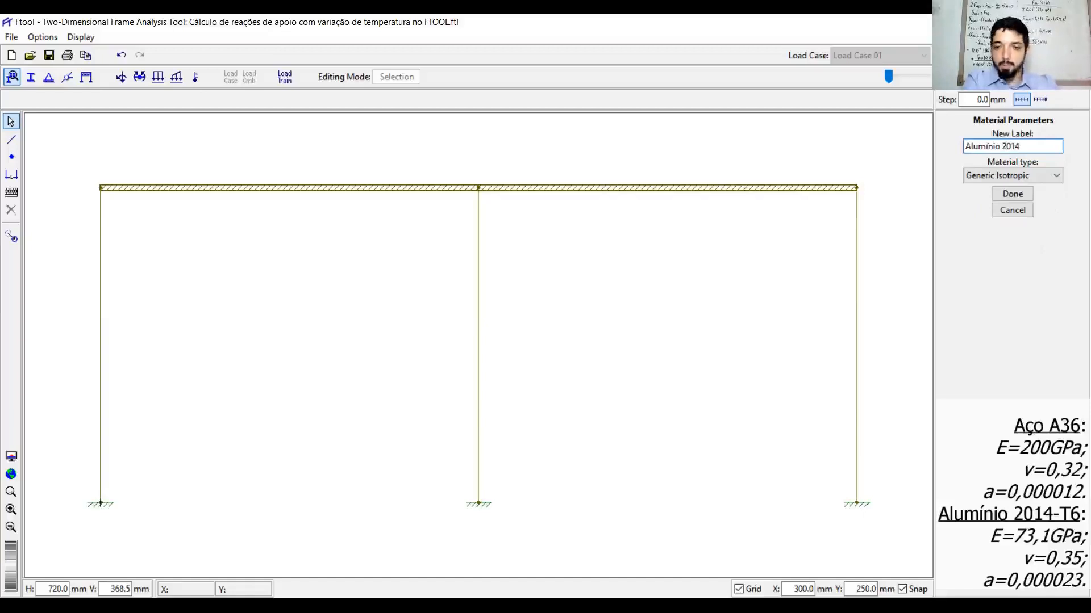
pyautogui.write('-T6')
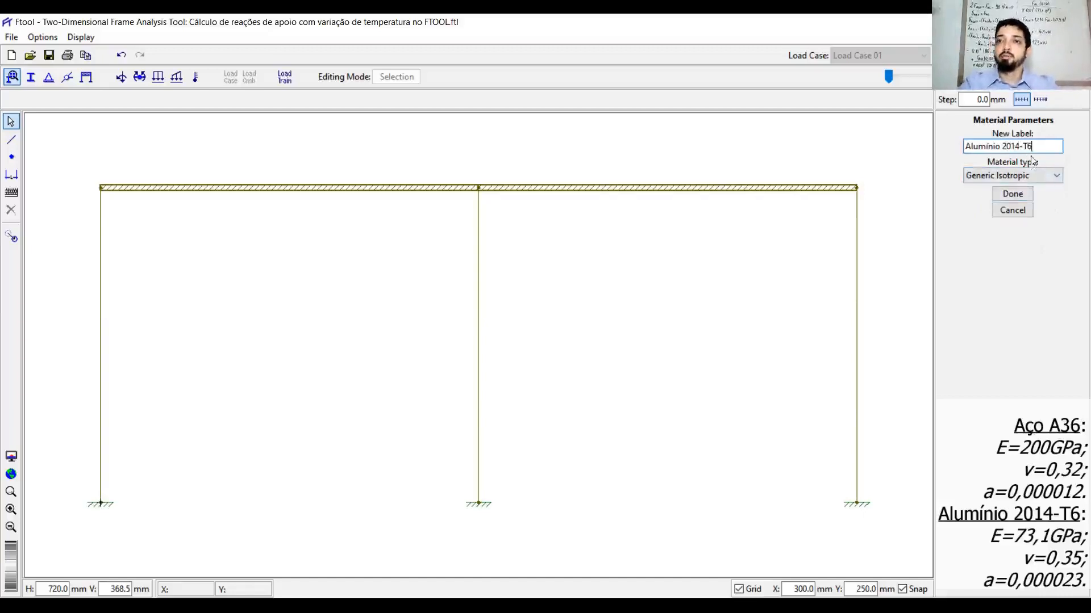
pyautogui.click(1028, 175)
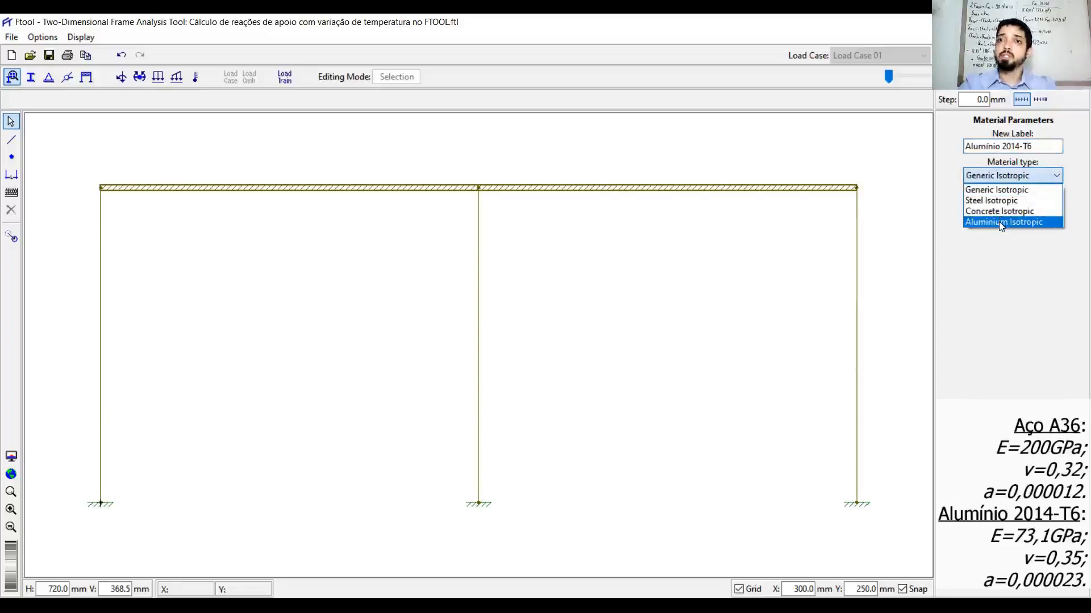
pyautogui.click(1001, 223)
pyautogui.click(1009, 199)
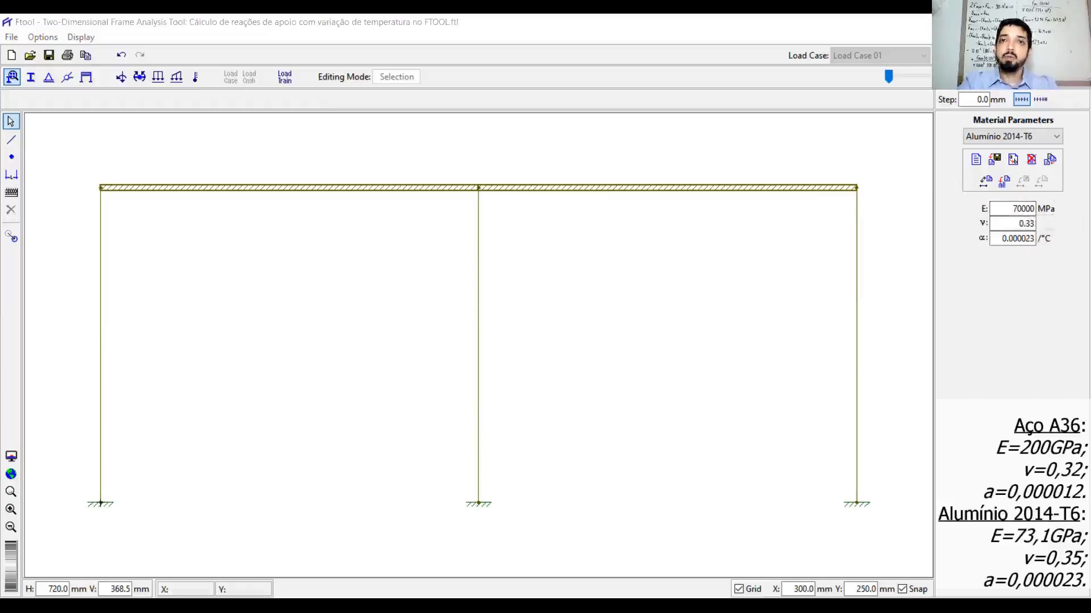
# Step: Set the Alumínio 2014-T6 elasticity modulus to 73100 MPa and its Poisson's ratio to 0.35
pyautogui.click(1017, 209)
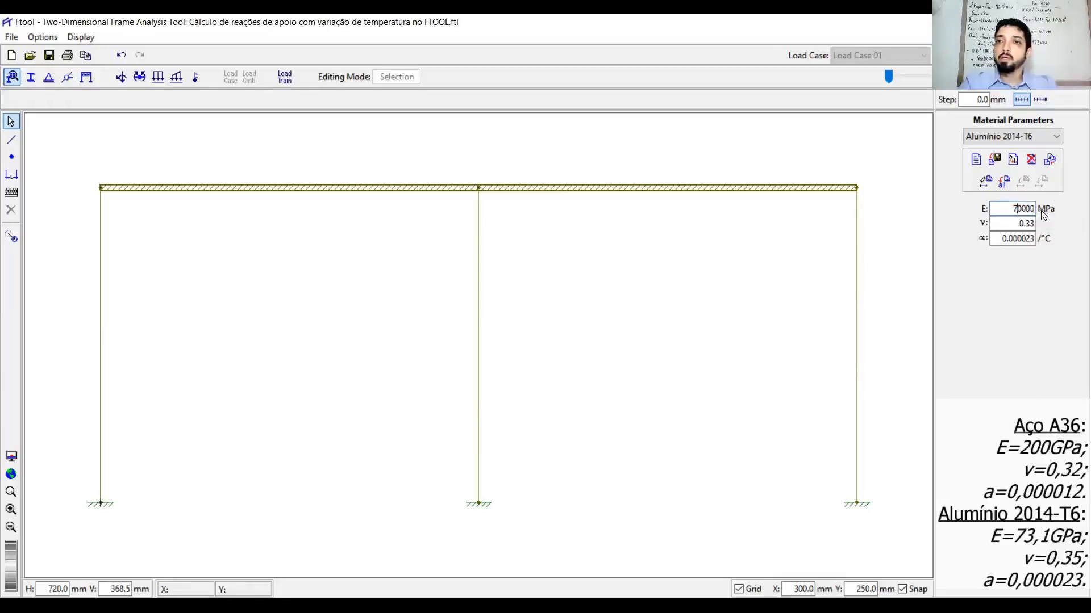
pyautogui.press('Delete')
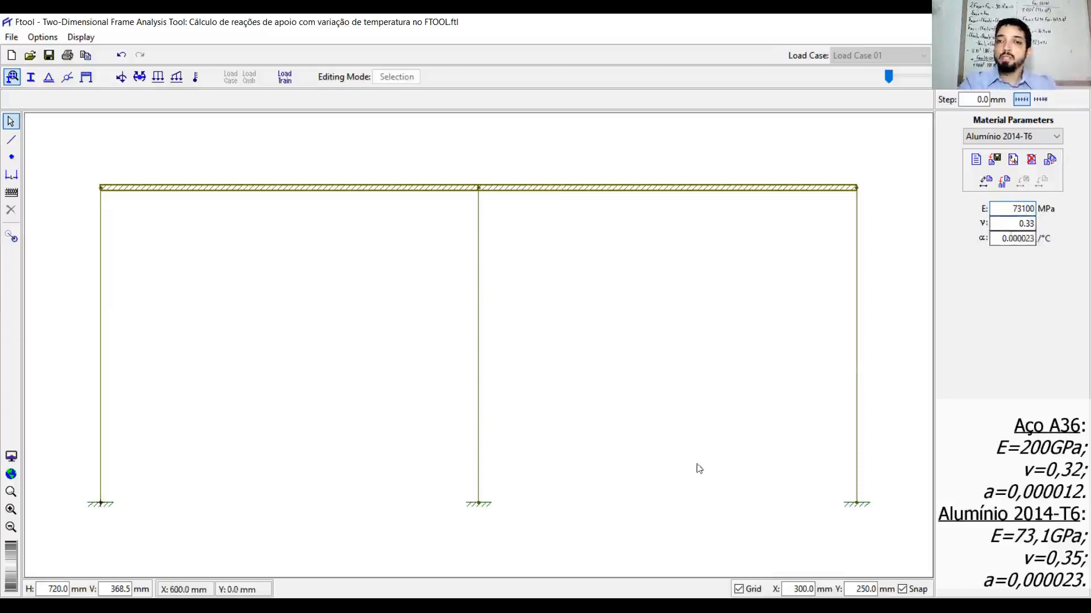
pyautogui.click(540, 606)
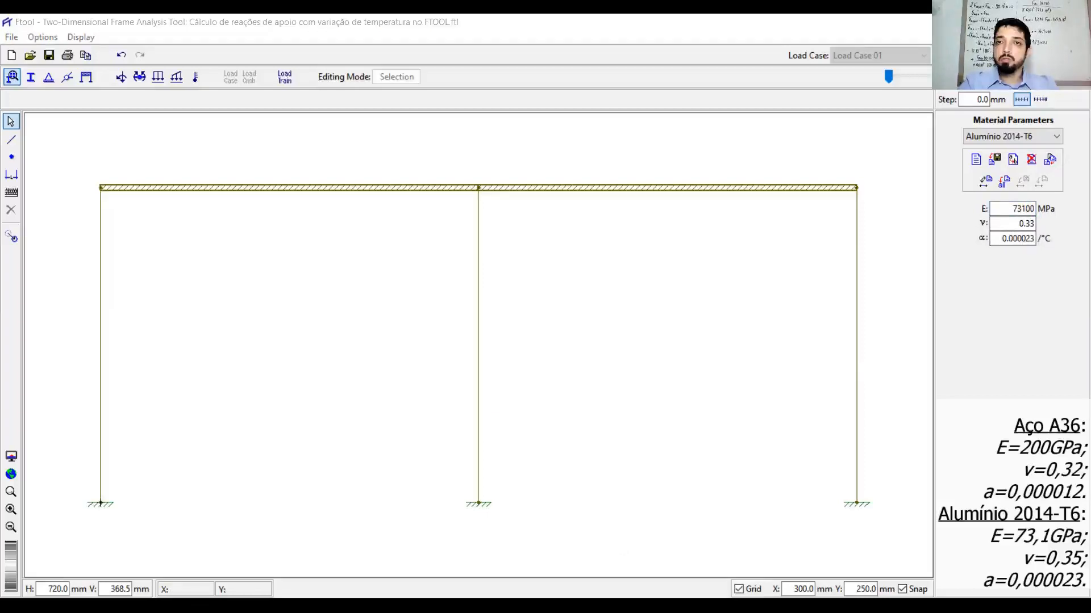
pyautogui.moveTo(1033, 221); pyautogui.dragTo(1030, 223)
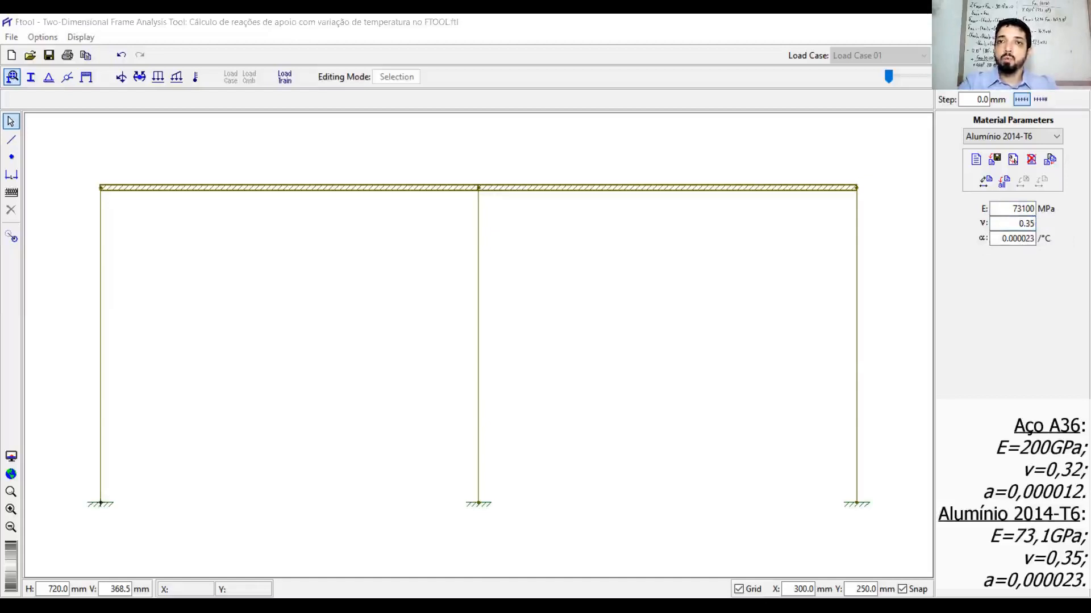
pyautogui.click(1041, 235)
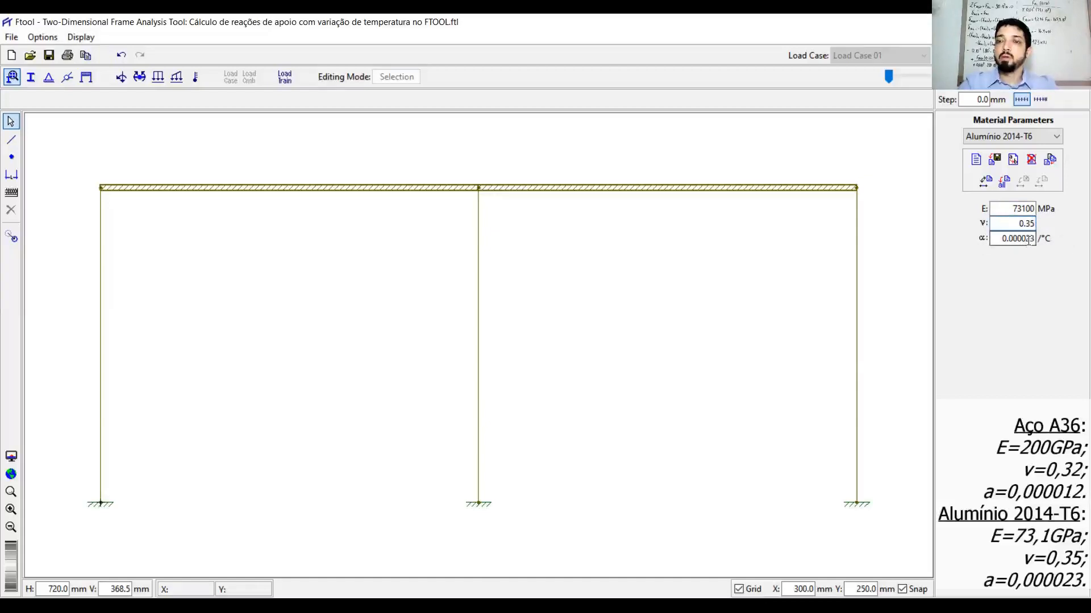
pyautogui.moveTo(1034, 240)
pyautogui.mouseDown()
pyautogui.moveTo(1001, 240)
pyautogui.moveTo(1029, 238)
pyautogui.mouseUp()
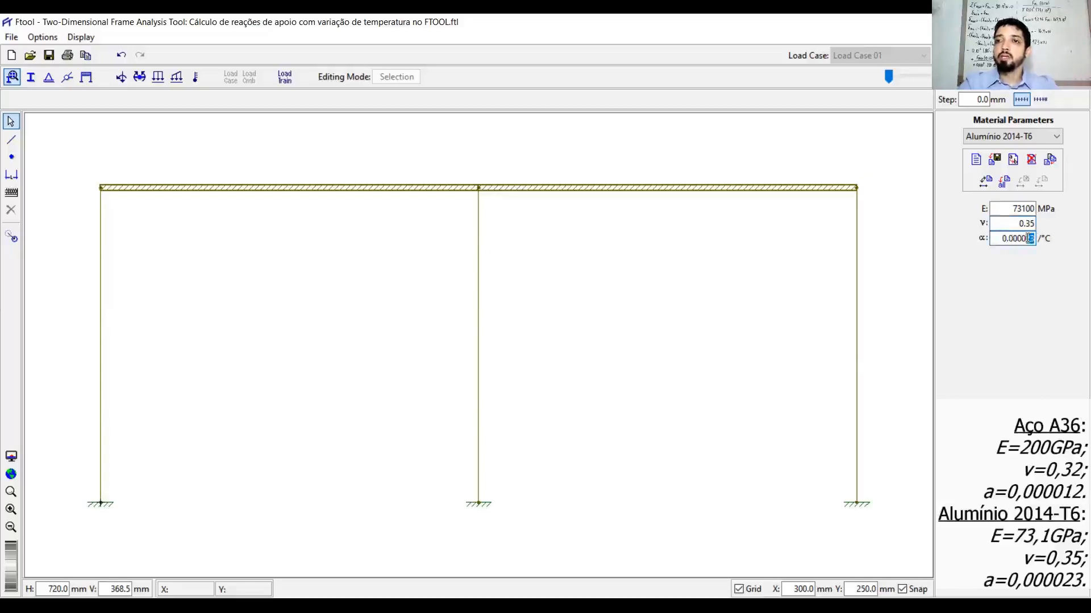
pyautogui.click(1007, 241)
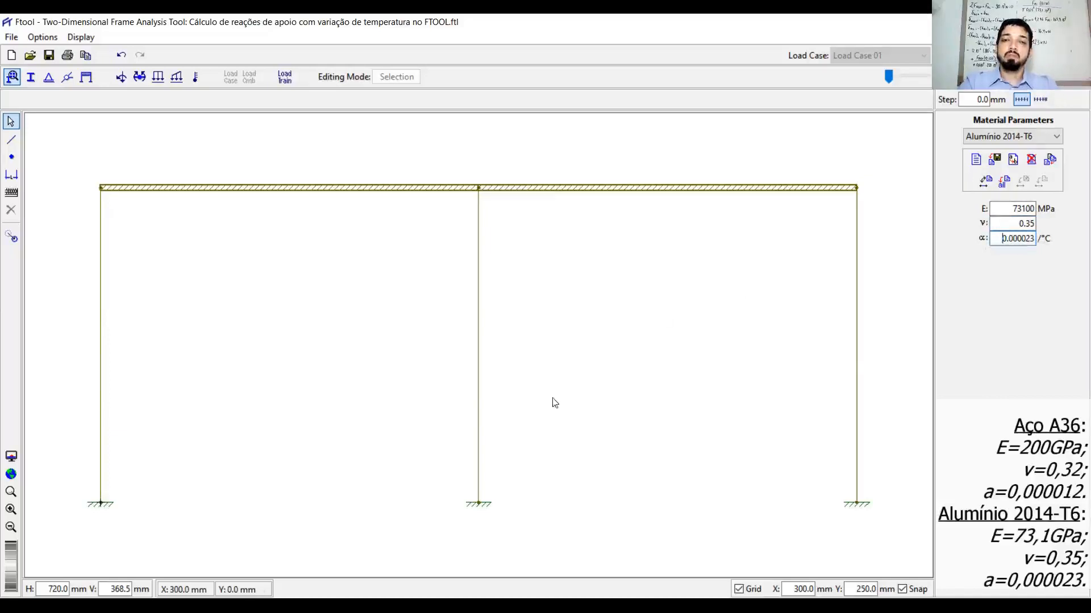
# Step: Apply the Alumínio 2014-T6 material to the central column
pyautogui.moveTo(555, 404); pyautogui.dragTo(424, 270)
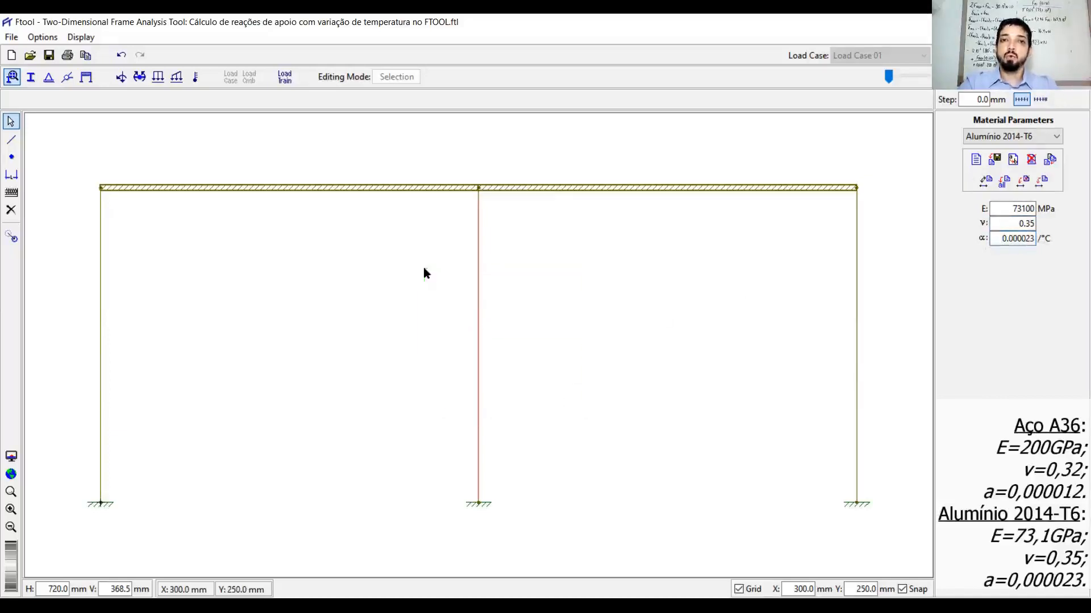
pyautogui.moveTo(553, 405); pyautogui.dragTo(438, 318)
pyautogui.moveTo(534, 347); pyautogui.dragTo(439, 292)
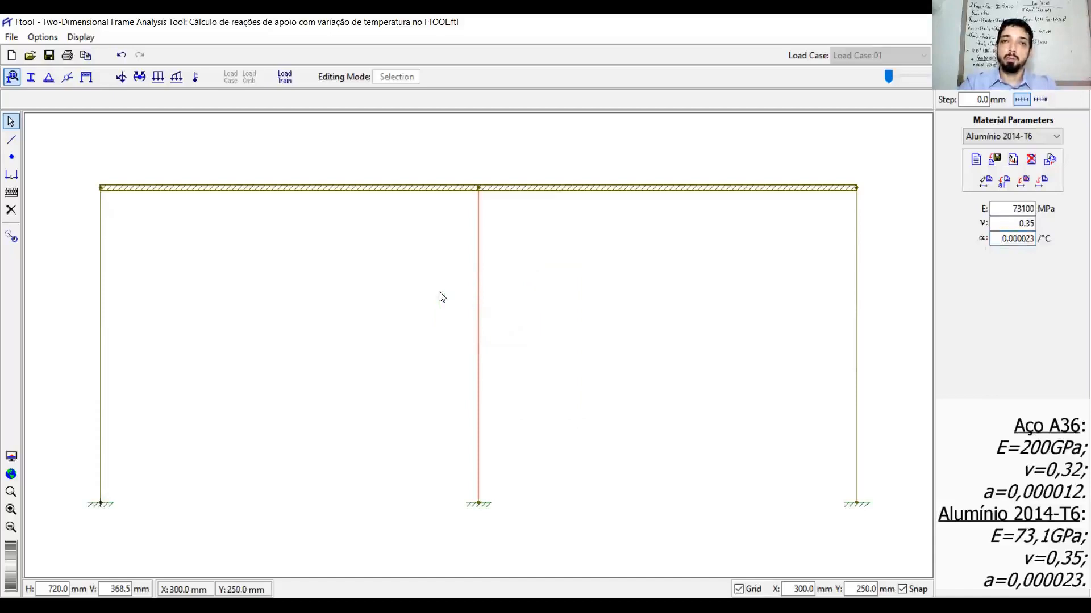
pyautogui.moveTo(412, 142); pyautogui.dragTo(540, 536)
pyautogui.click(575, 347)
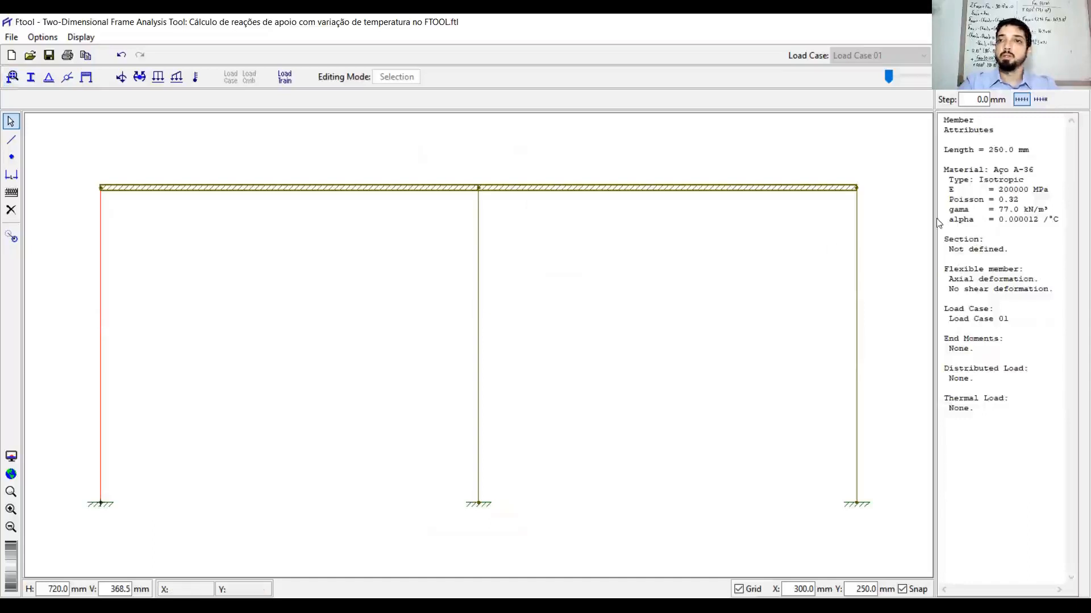
# Step: Check the assigned material, elasticity modulus, Poisson's ratio and thermal expansion coefficient in the attributes of the three columns
pyautogui.moveTo(989, 150); pyautogui.dragTo(995, 199)
pyautogui.moveTo(1059, 220); pyautogui.dragTo(993, 220)
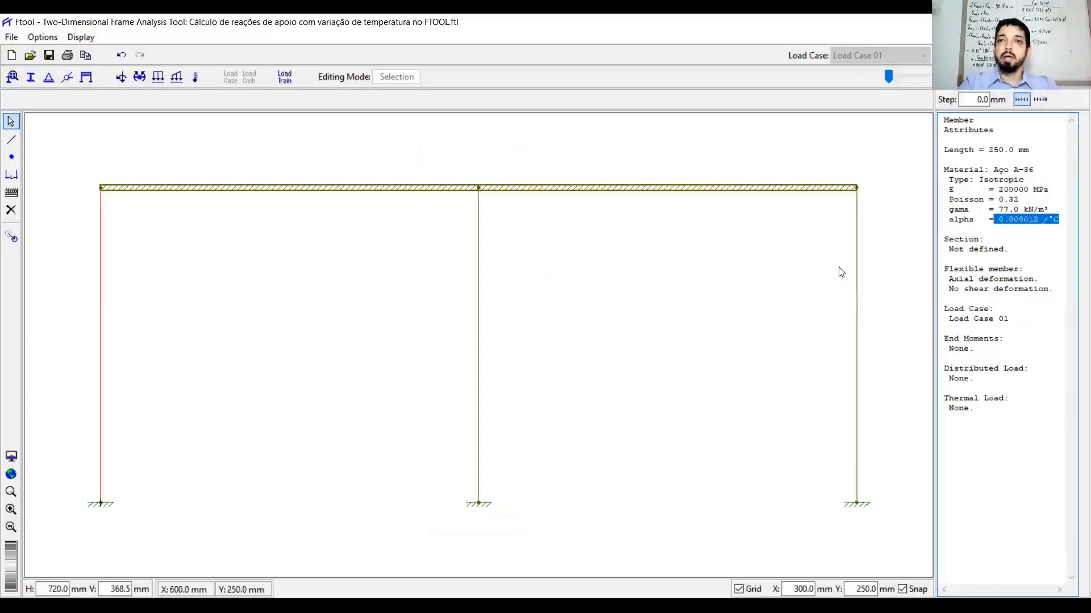
pyautogui.click(856, 267)
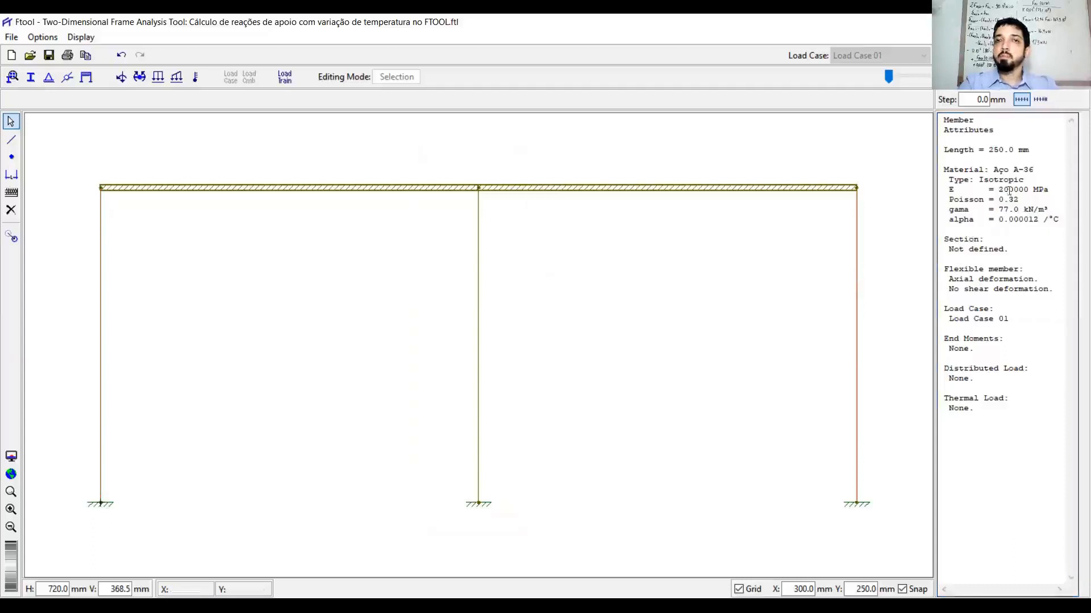
pyautogui.click(479, 288)
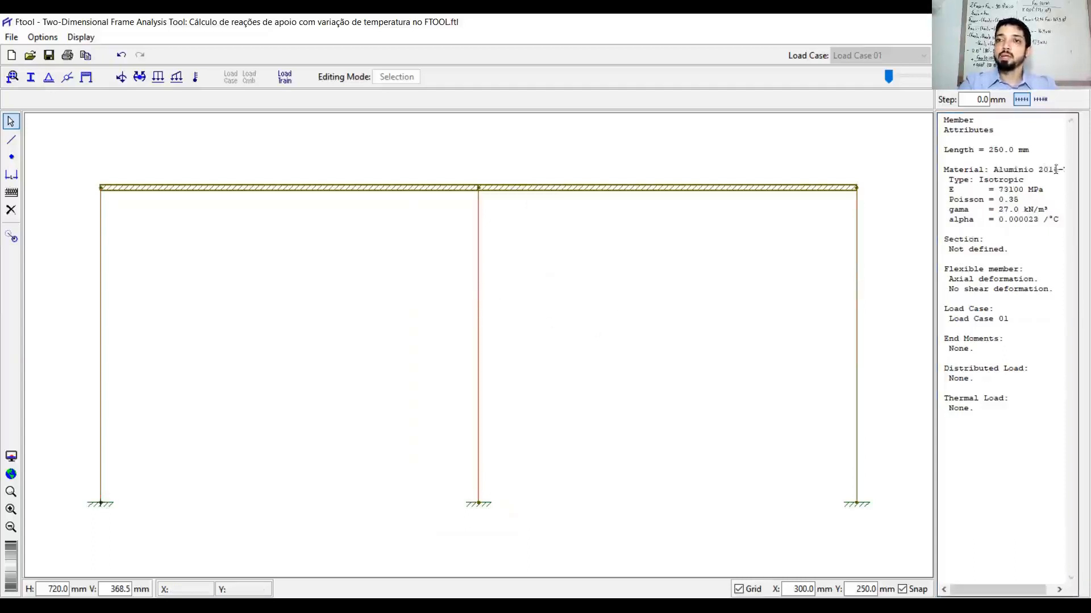
pyautogui.moveTo(995, 192); pyautogui.dragTo(1060, 219)
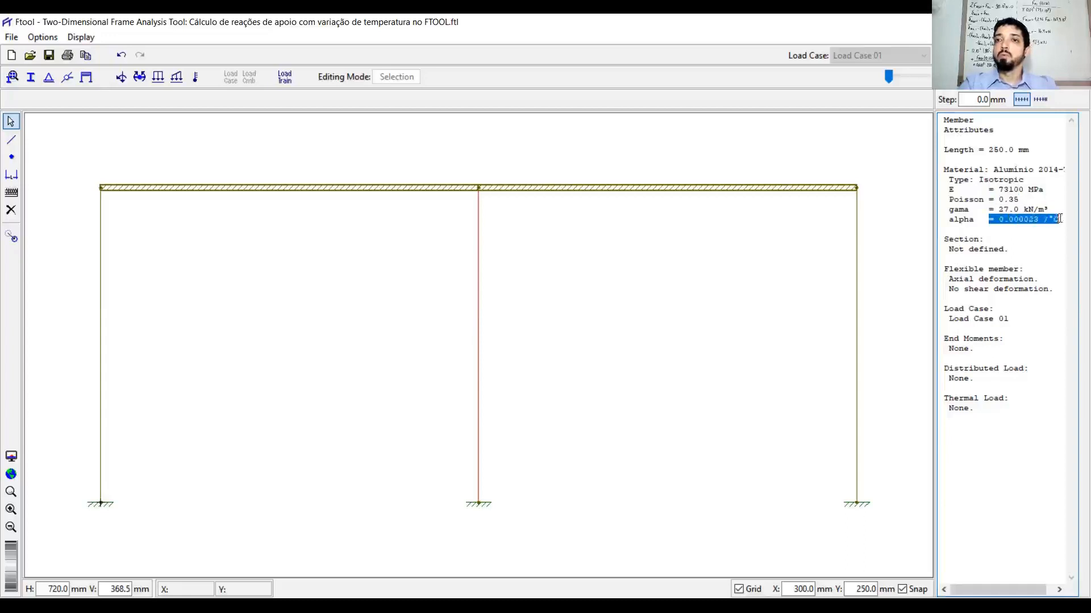
pyautogui.click(992, 225)
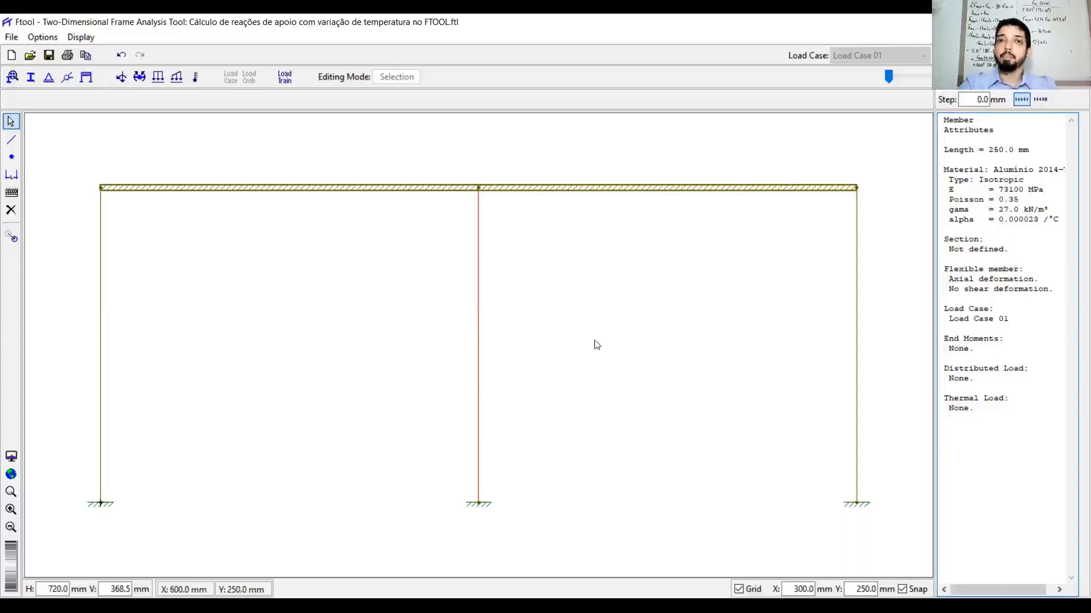
pyautogui.click(591, 340)
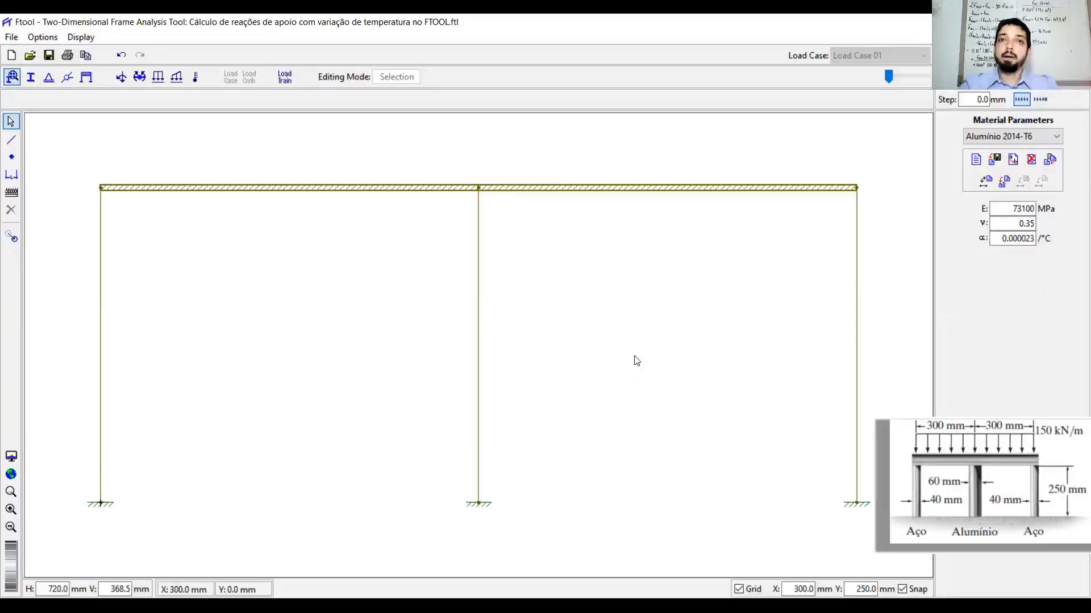
# Step: Create a new parameterized circular section labelled Coluna de Aço
pyautogui.click(31, 79)
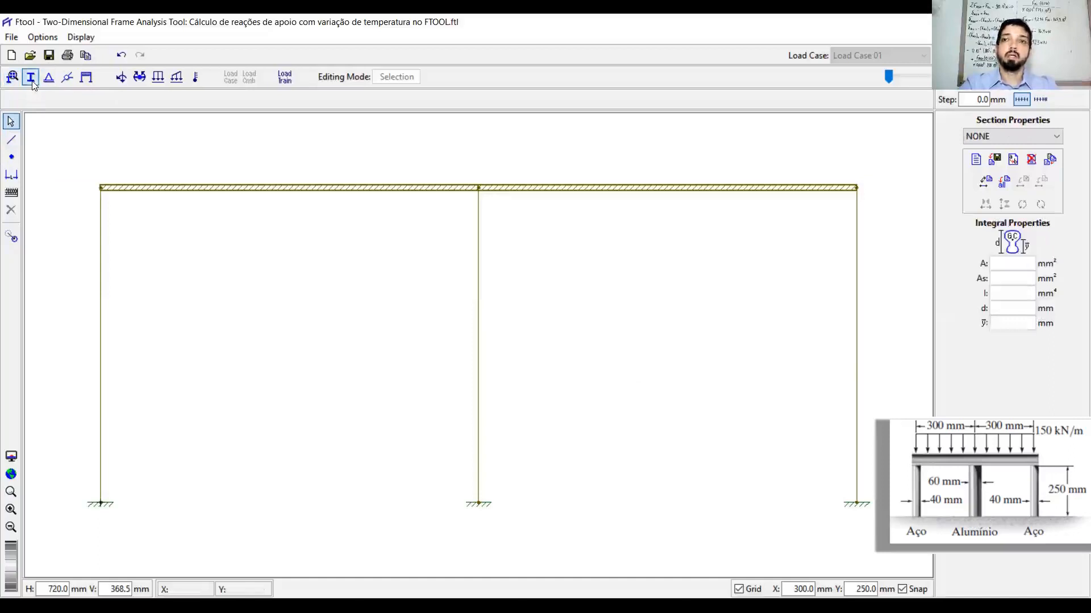
pyautogui.moveTo(124, 350); pyautogui.dragTo(77, 317)
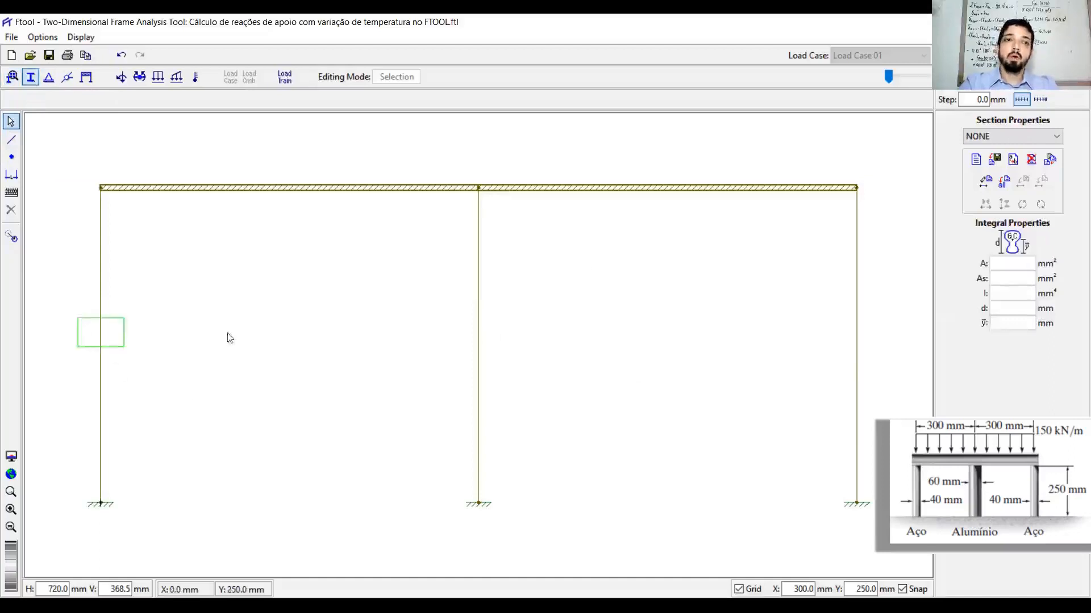
pyautogui.moveTo(155, 334); pyautogui.dragTo(76, 301)
pyautogui.moveTo(872, 321); pyautogui.dragTo(833, 317)
pyautogui.moveTo(96, 305); pyautogui.dragTo(142, 315)
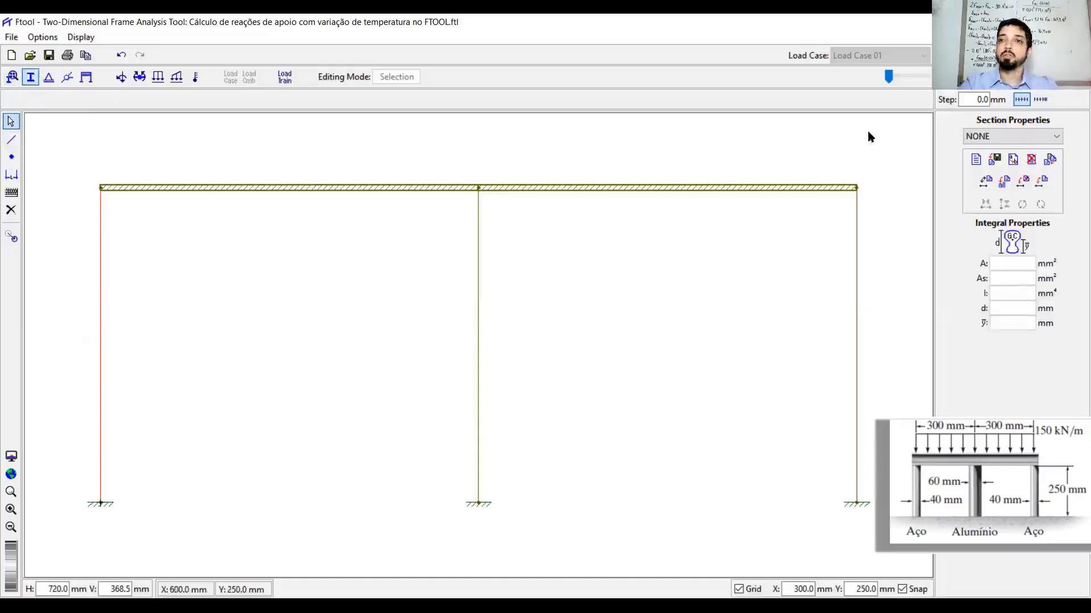
pyautogui.click(976, 161)
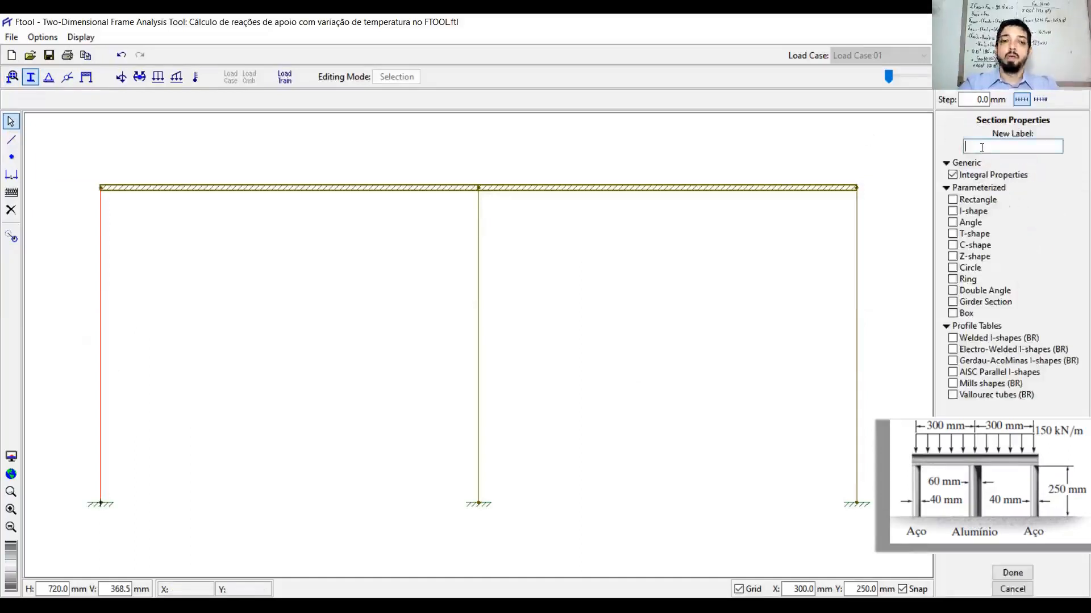
pyautogui.write('Coluna de Aço')
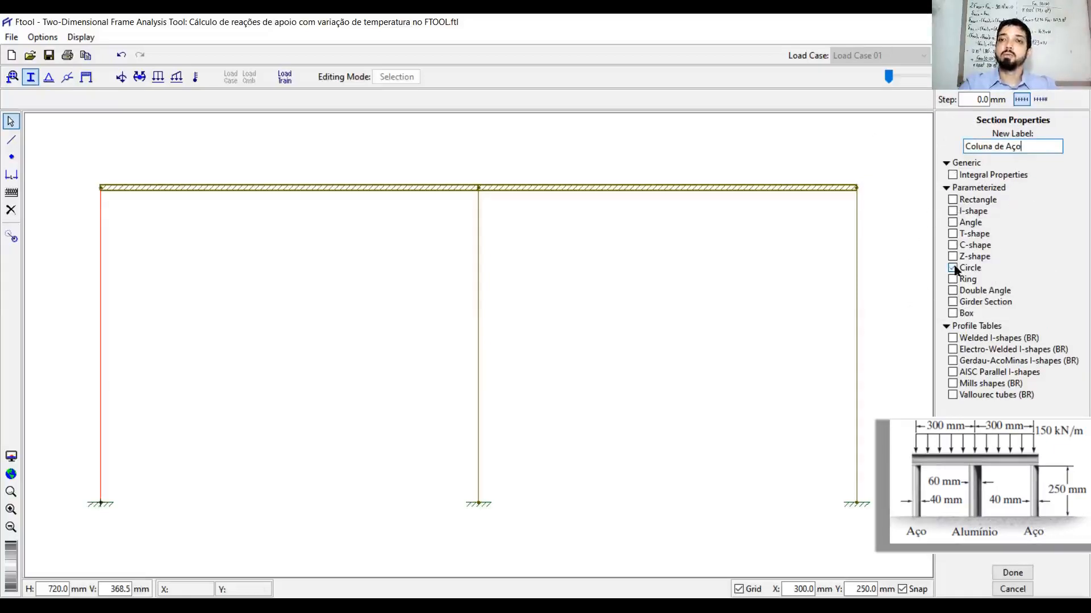
pyautogui.click(1013, 573)
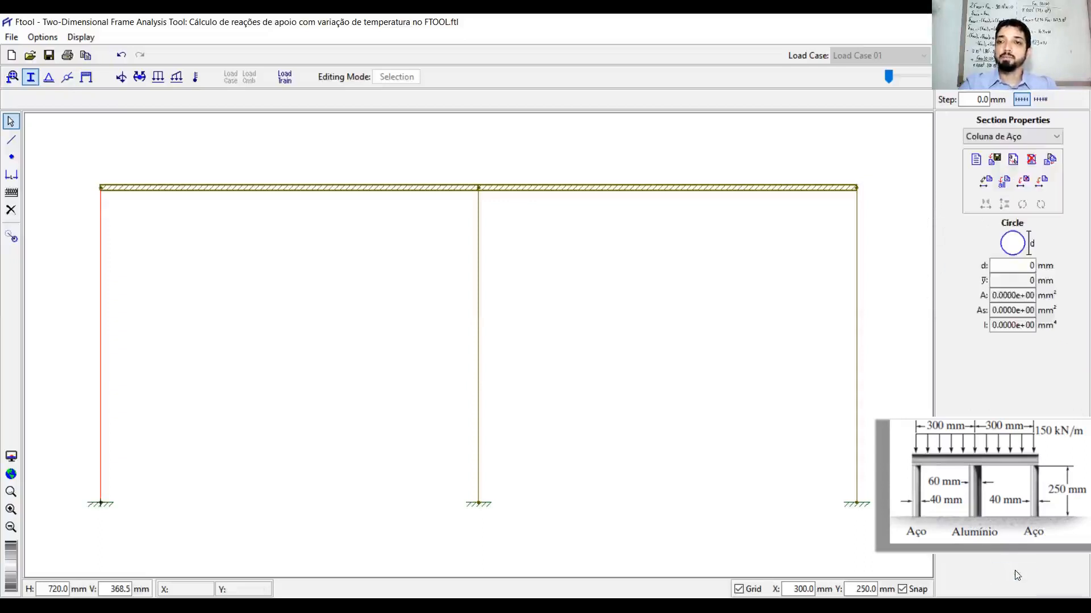
# Step: Set the diameter of the Coluna de Aço section to 40 mm and select the right outer column
pyautogui.doubleClick(1033, 265)
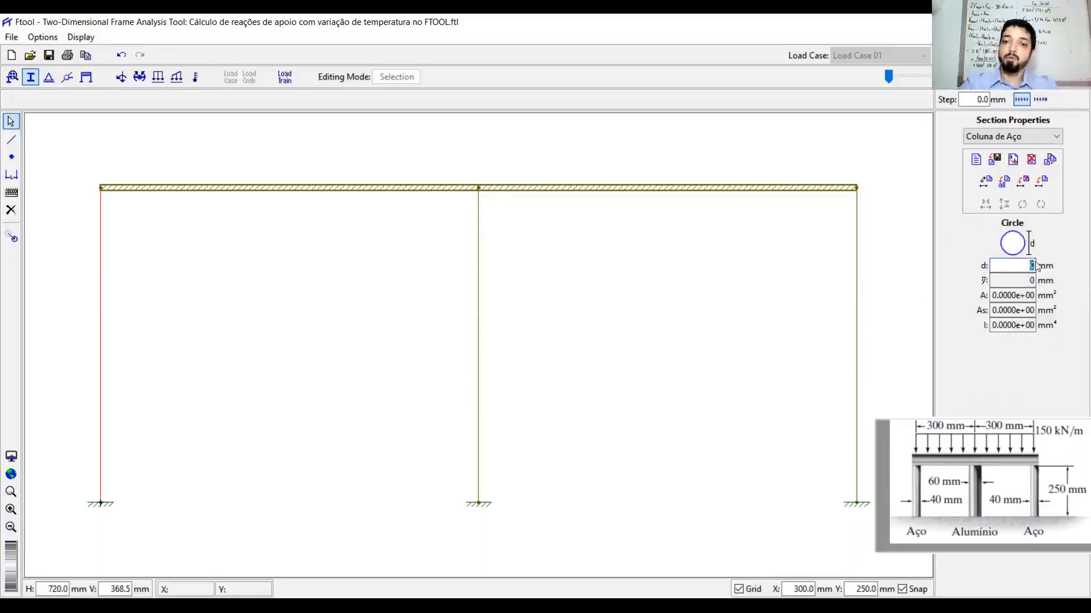
pyautogui.press('Return')
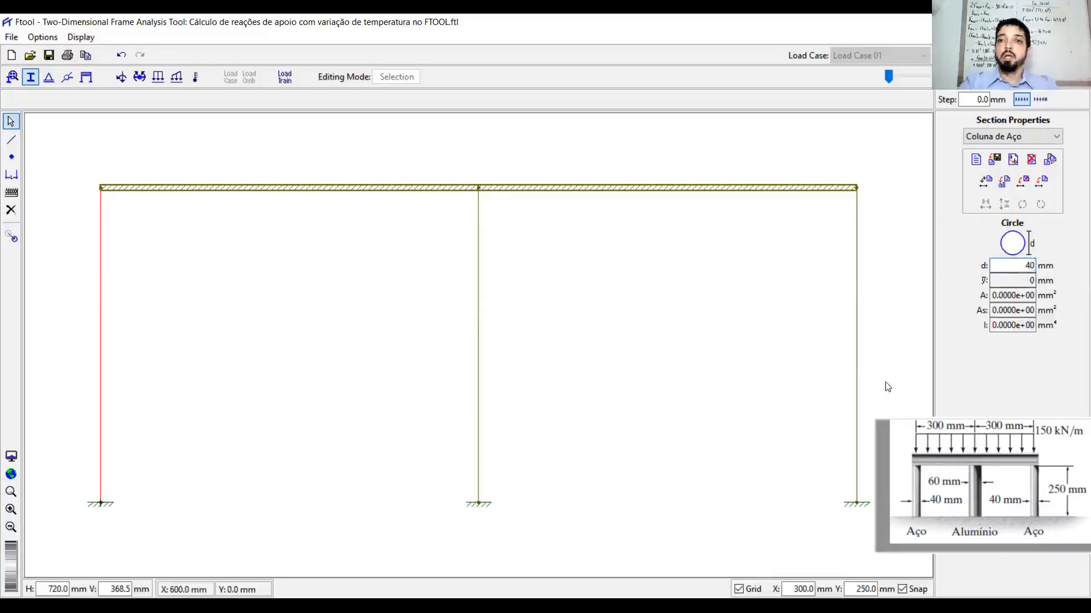
pyautogui.click(825, 322)
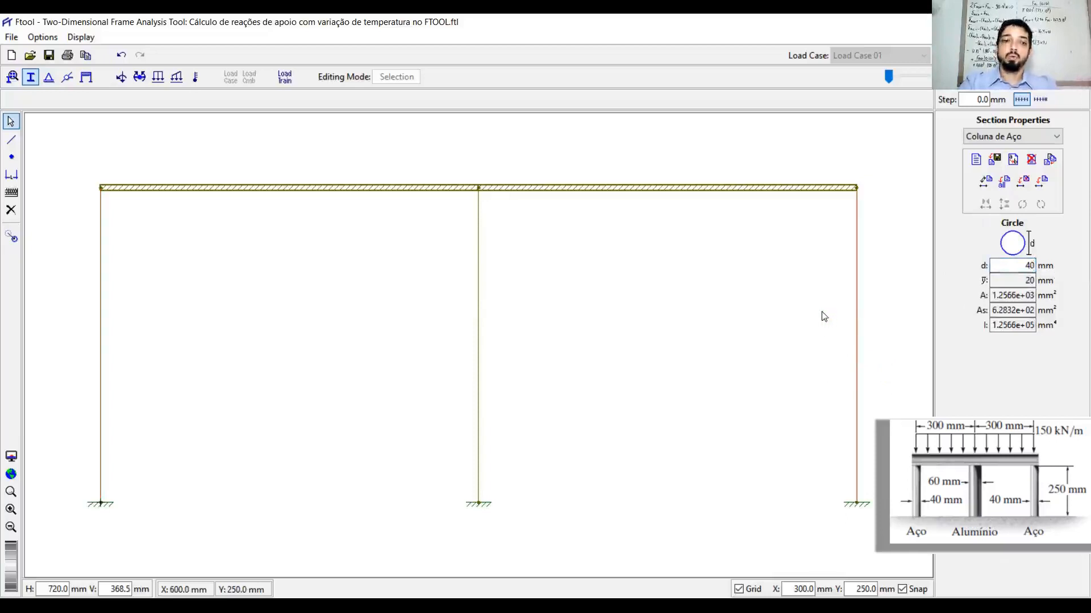
# Step: Apply the Coluna de Aço section to both outer columns and check the section name and diameter in the right column's attributes
pyautogui.moveTo(140, 368); pyautogui.dragTo(80, 307)
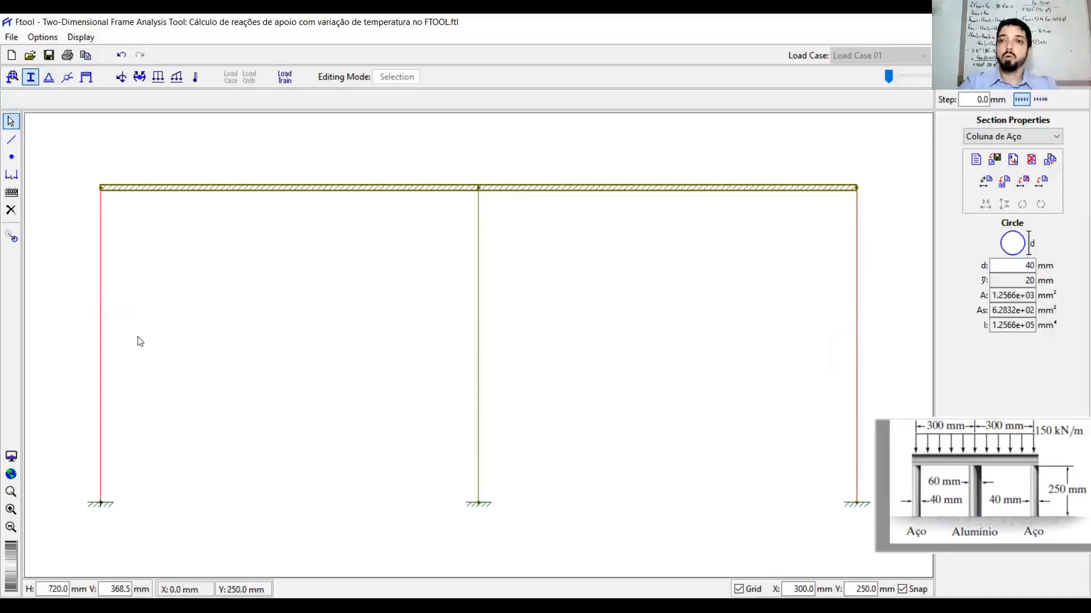
pyautogui.click(1042, 182)
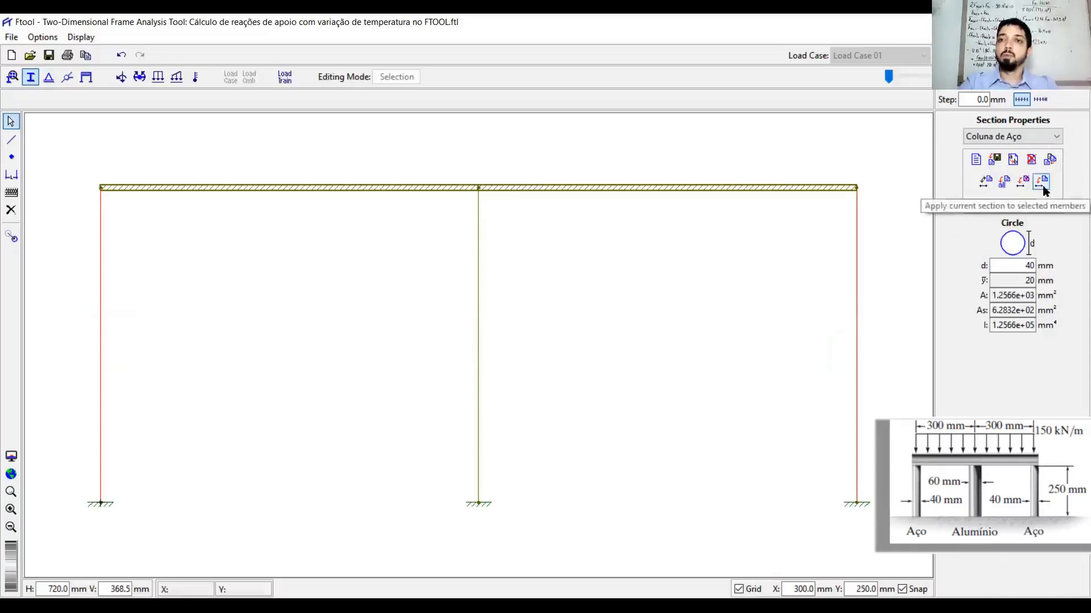
pyautogui.click(857, 301)
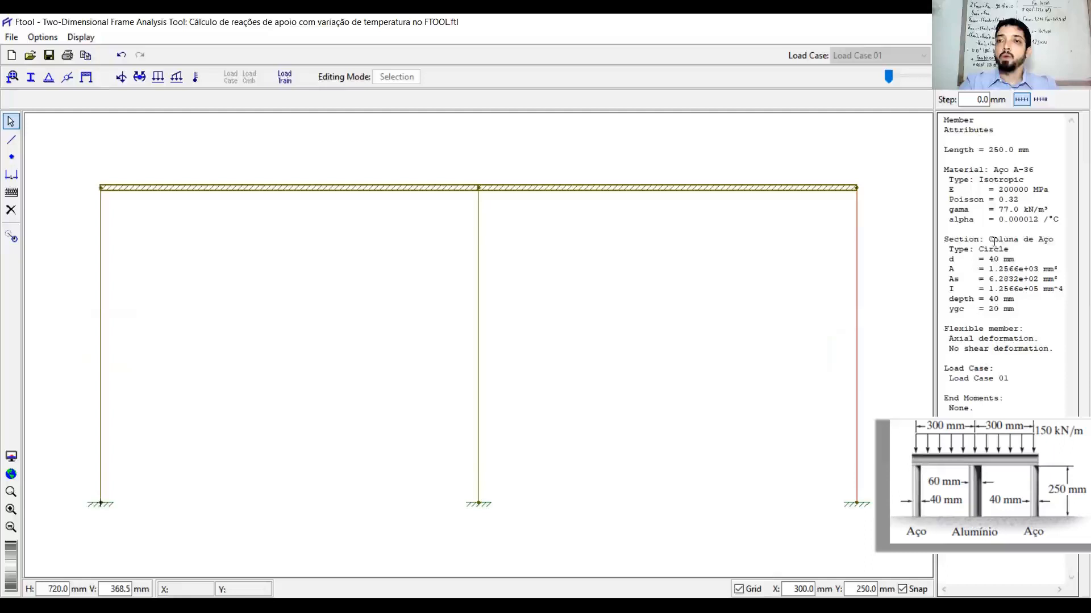
pyautogui.moveTo(989, 240); pyautogui.dragTo(1056, 239)
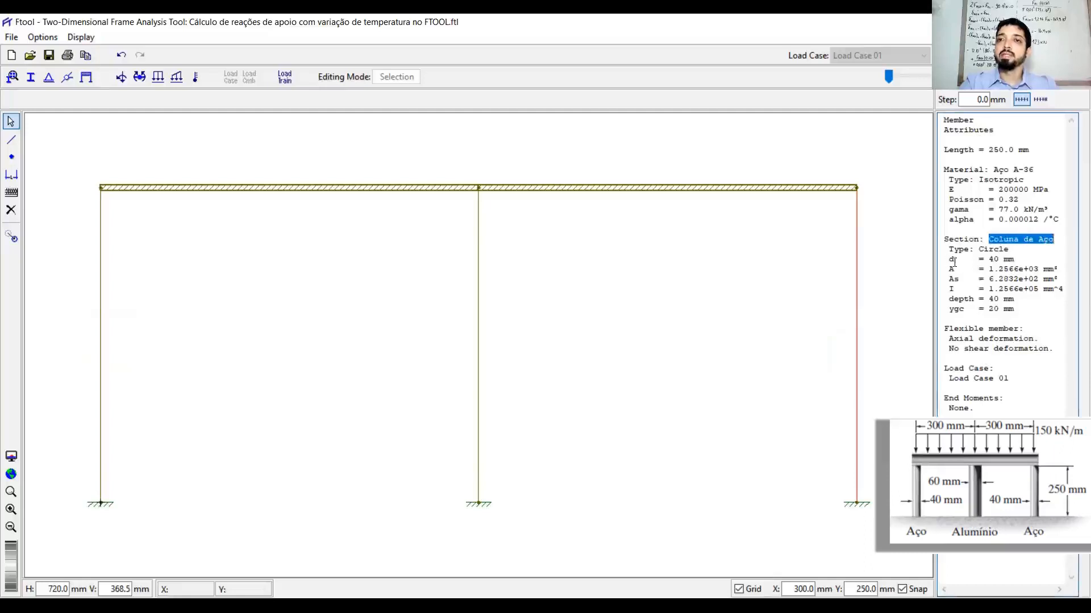
pyautogui.moveTo(950, 260); pyautogui.dragTo(1019, 262)
pyautogui.click(969, 300)
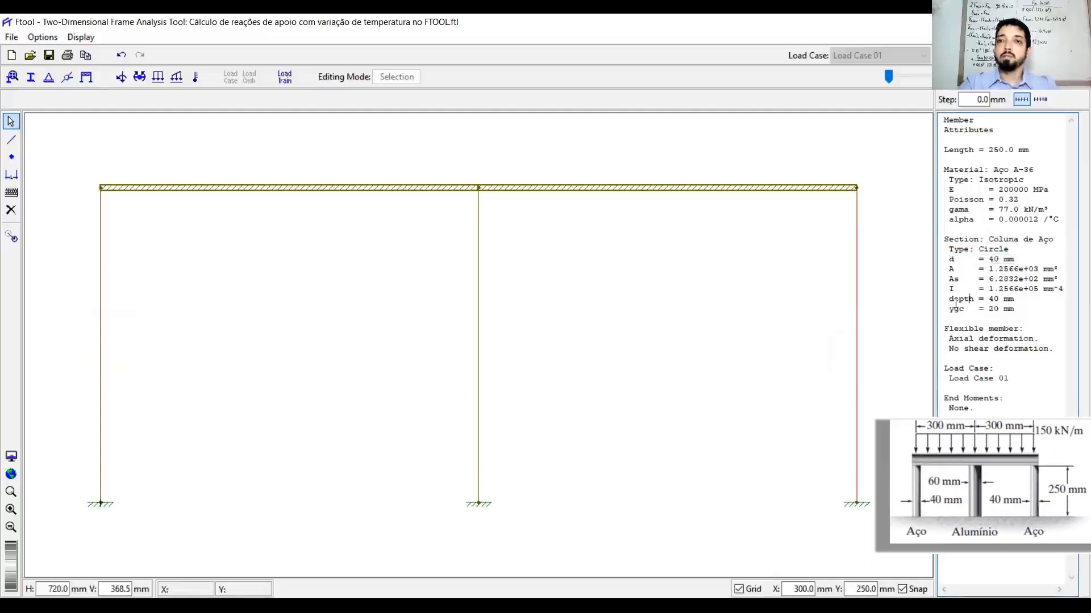
pyautogui.click(587, 310)
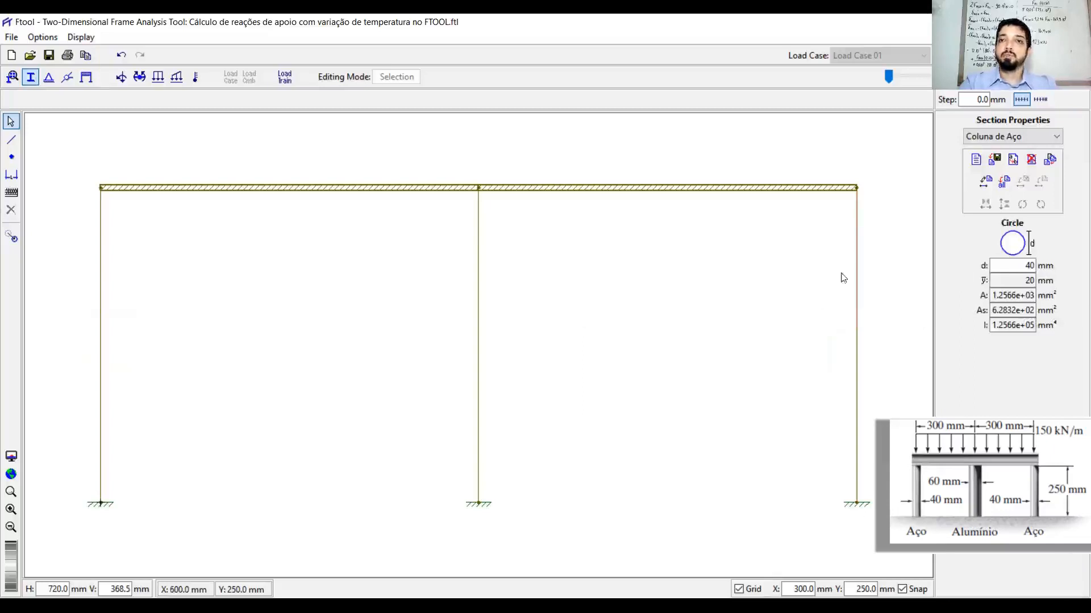
# Step: Create a parameterized circular section labelled Coluna de Alumínio with a diameter of 60 mm
pyautogui.click(977, 162)
pyautogui.write('Coluna de Alumínio')
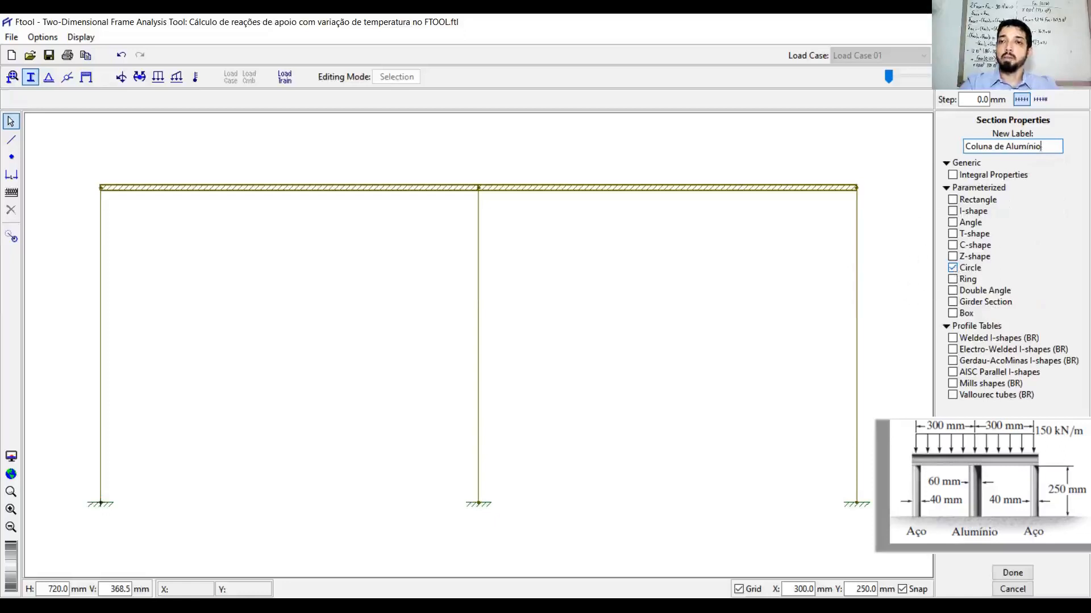
pyautogui.click(1013, 573)
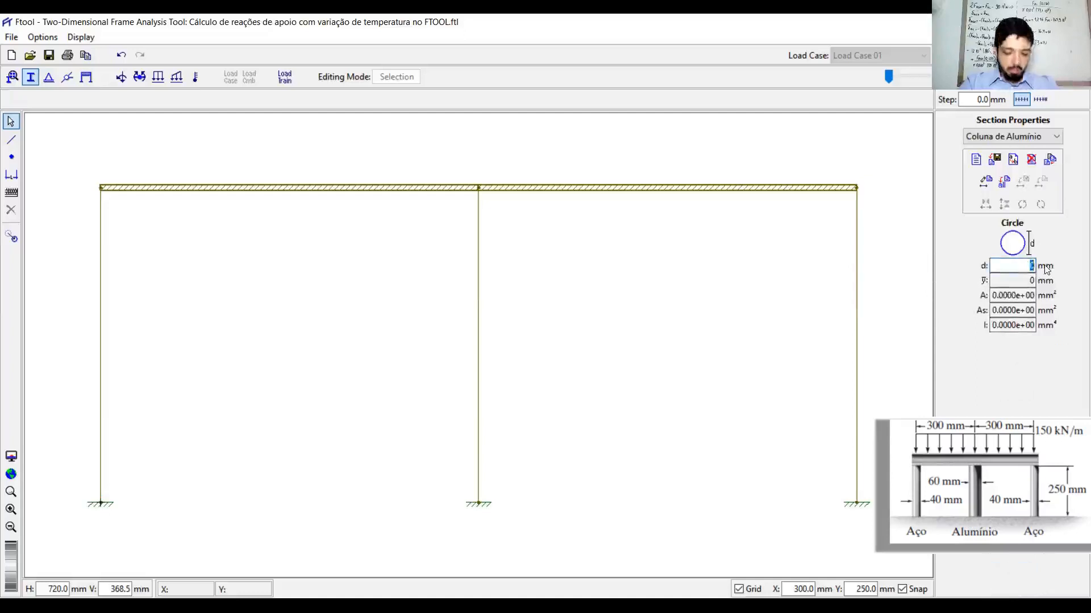
pyautogui.write('60')
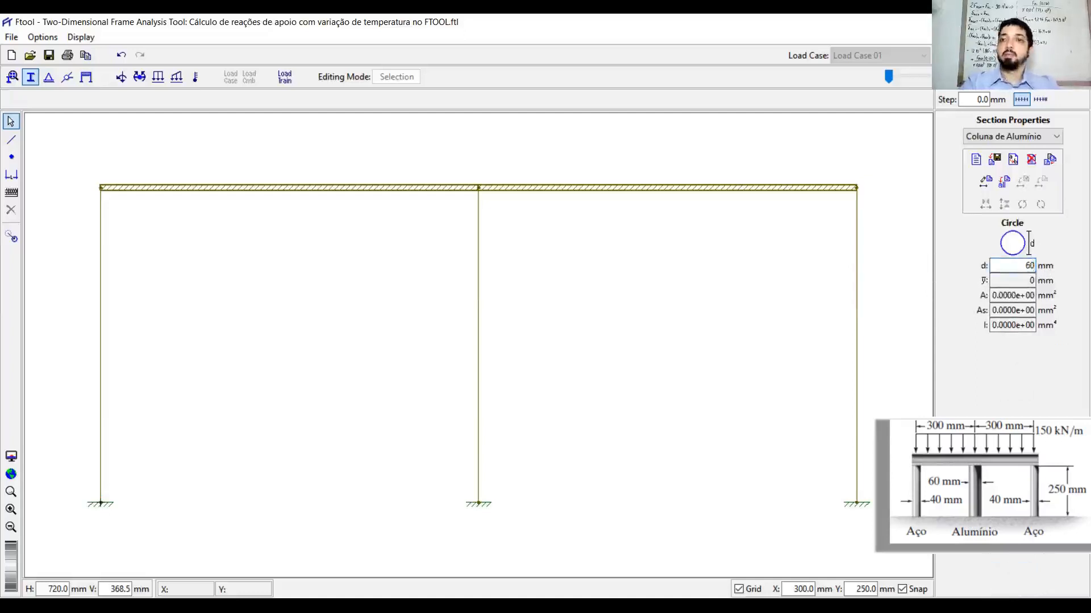
pyautogui.press('Return')
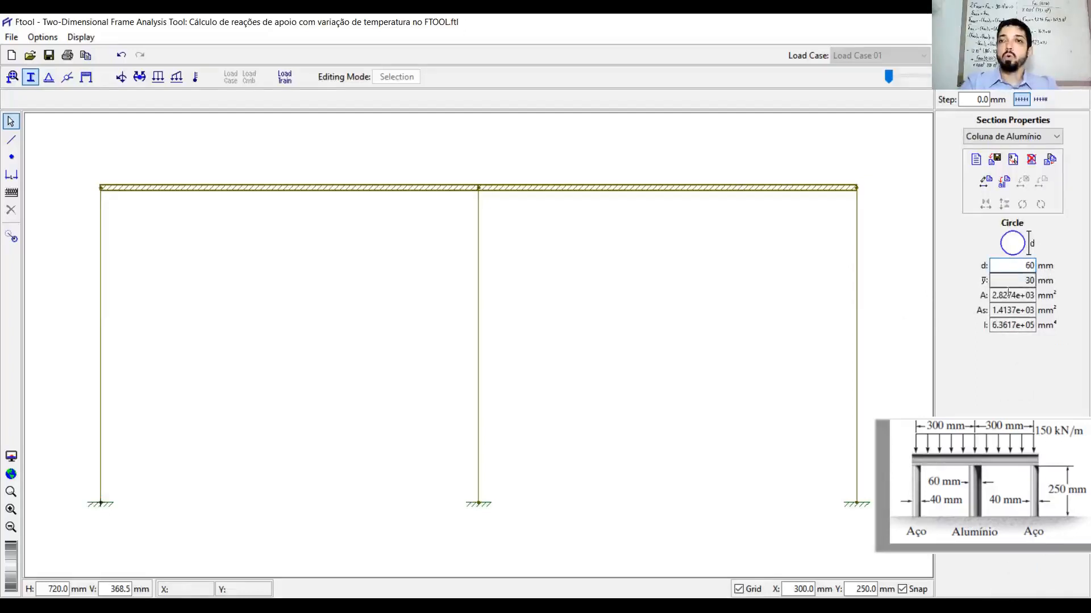
# Step: Apply the Coluna de Alumínio section to the central column
pyautogui.moveTo(578, 344); pyautogui.dragTo(440, 267)
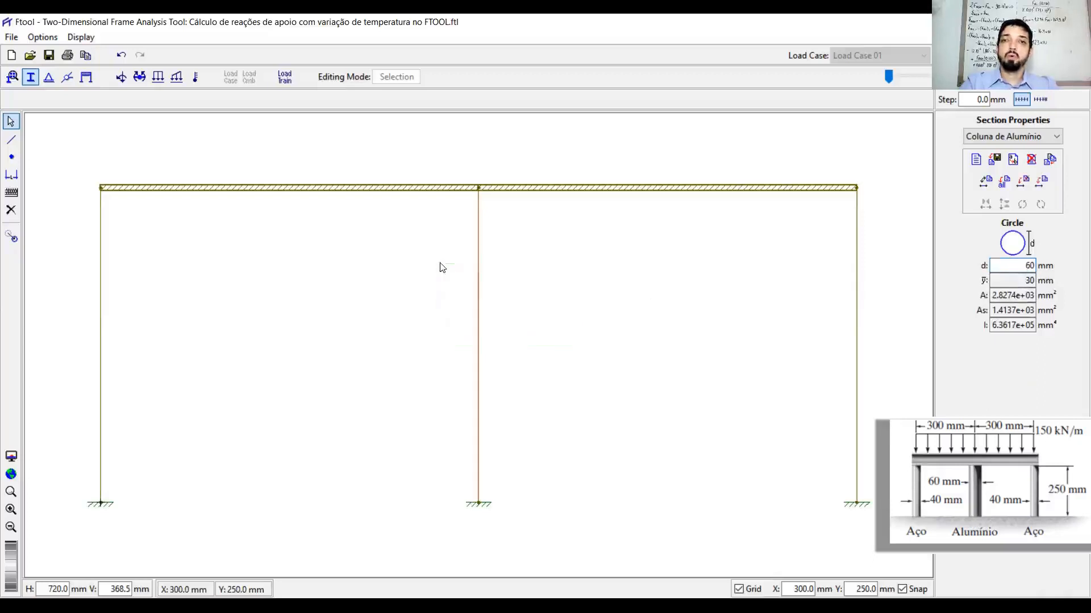
pyautogui.click(1007, 186)
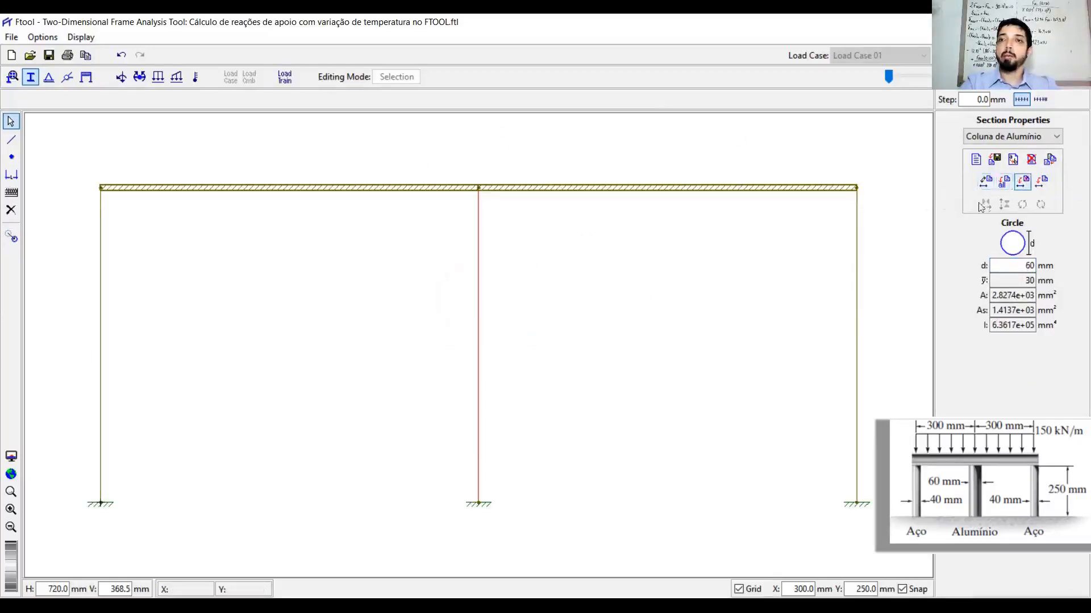
pyautogui.click(1041, 182)
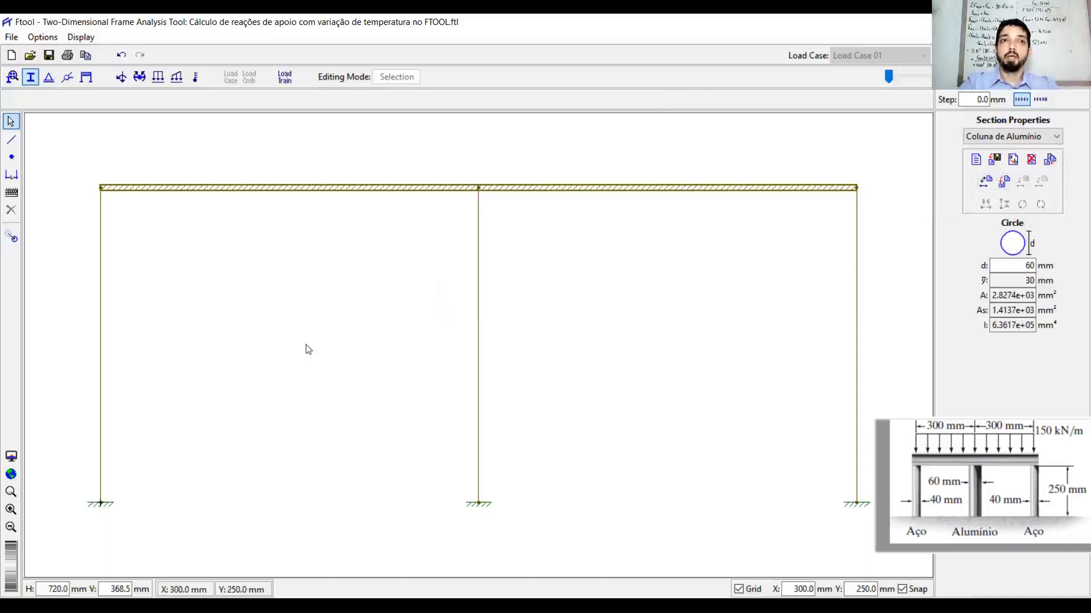
# Step: Select both beam spans and create a section labelled Viga de Aço from the Gerdau-AcoMinas I-shapes (BR) profile table
pyautogui.moveTo(53, 154); pyautogui.dragTo(894, 212)
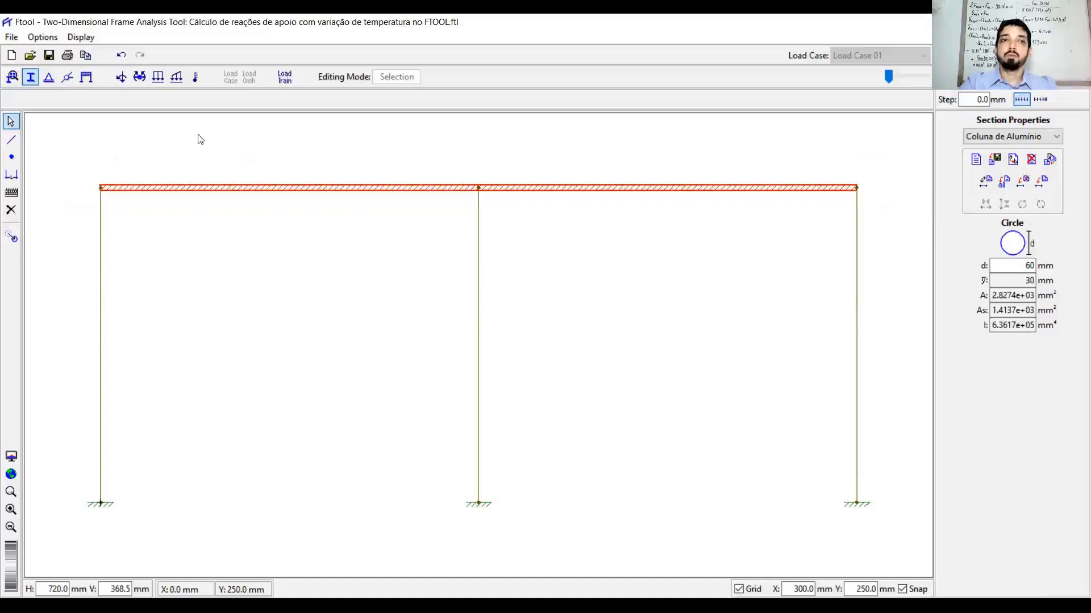
pyautogui.moveTo(83, 152); pyautogui.dragTo(892, 222)
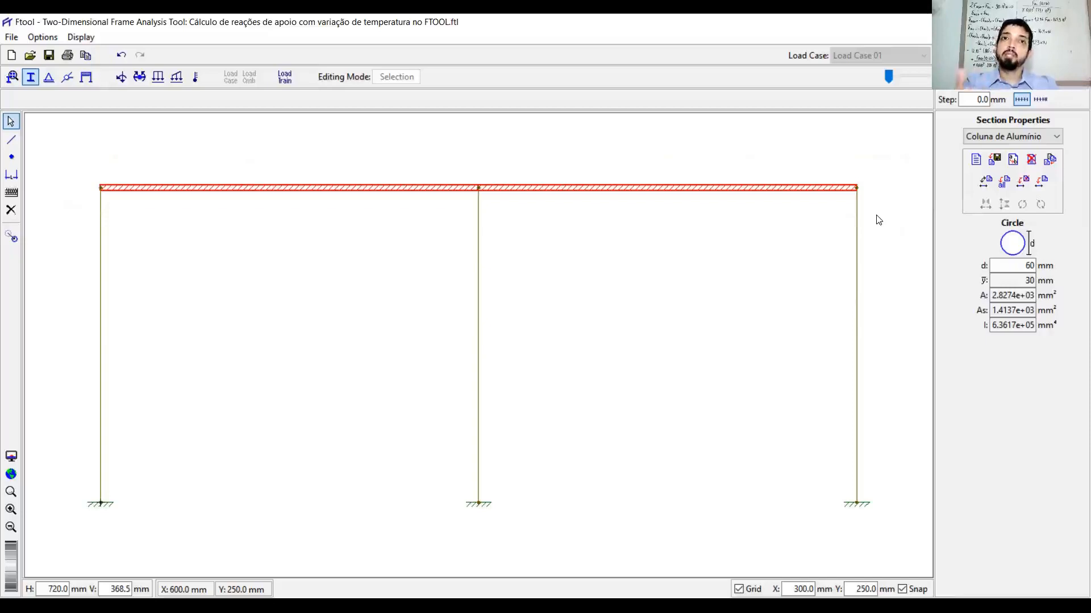
pyautogui.click(976, 160)
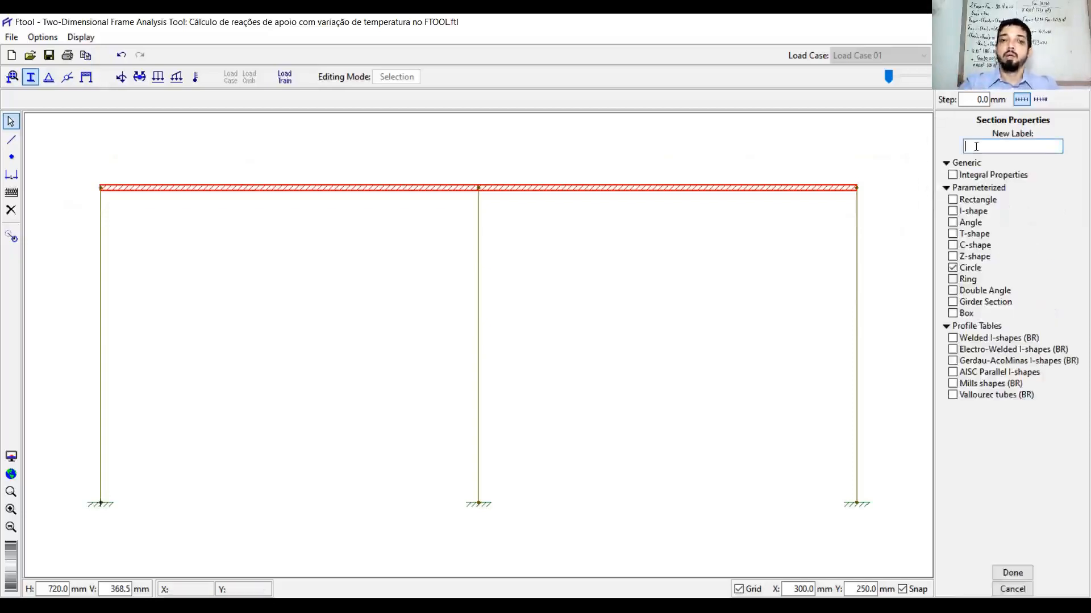
pyautogui.write('Vi')
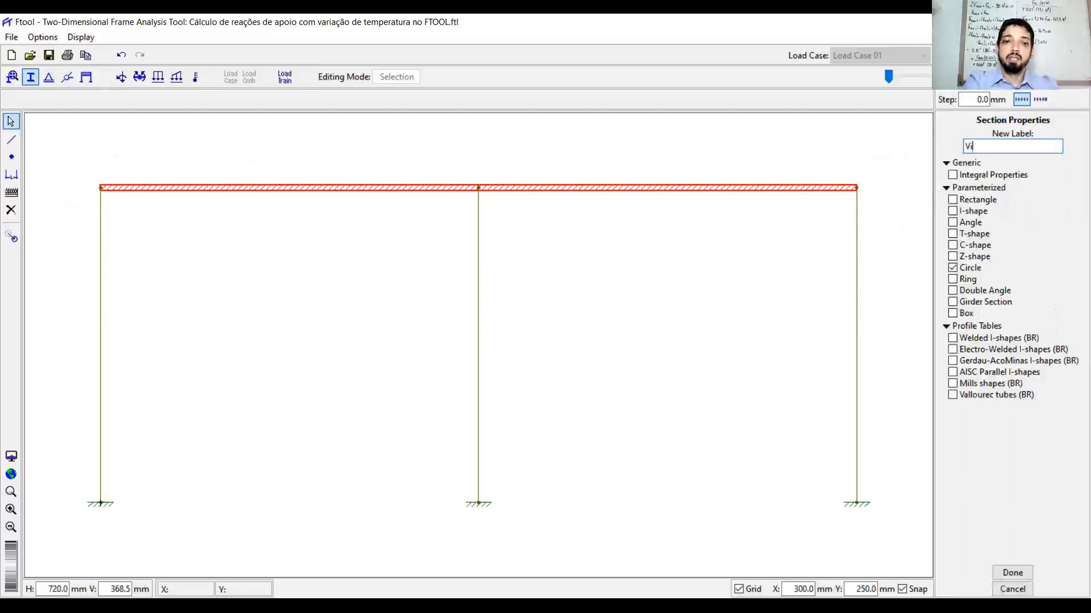
pyautogui.write('ga de Aço')
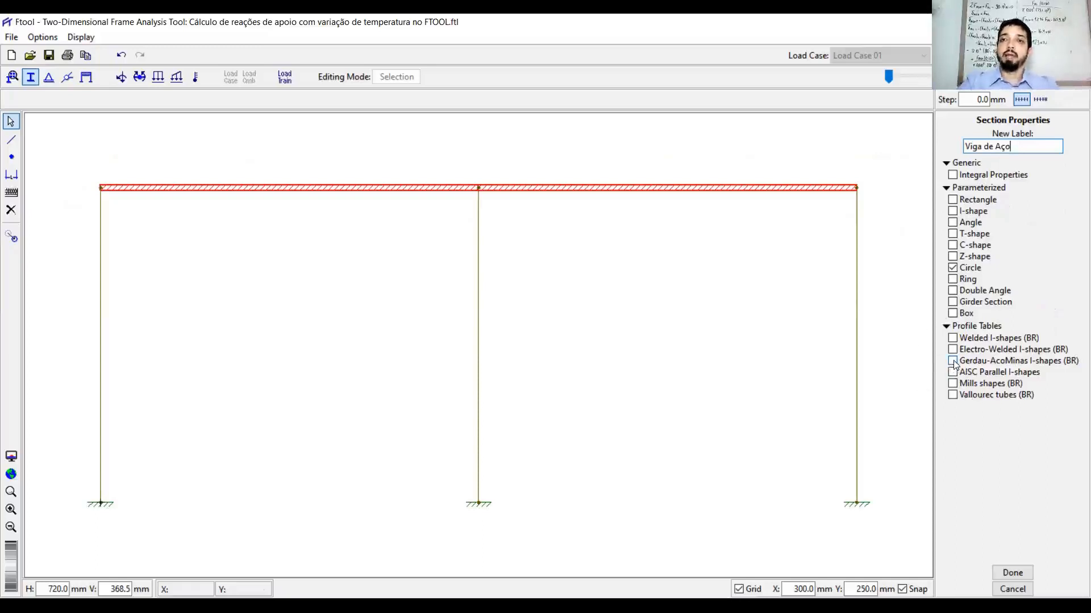
pyautogui.click(953, 362)
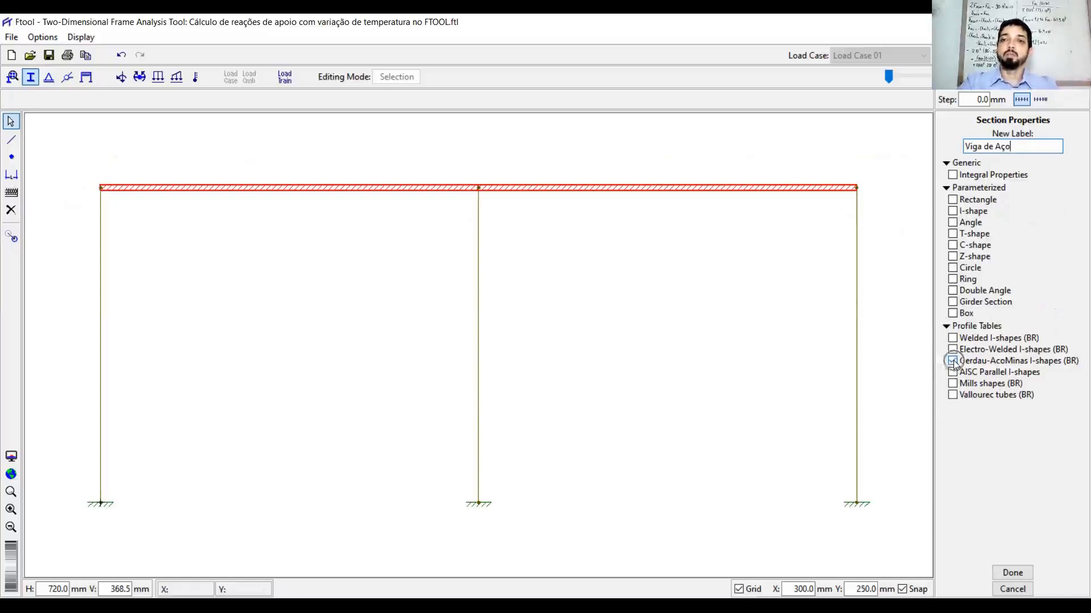
pyautogui.click(1011, 572)
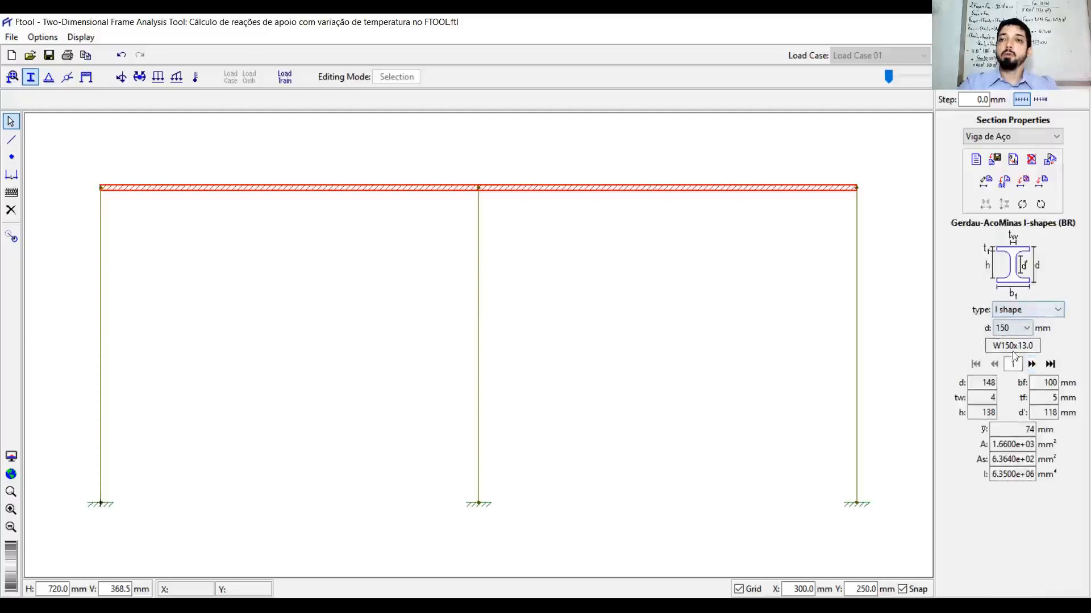
# Step: Apply the Viga de Aço section with the W150x13.0 profile to both beam spans
pyautogui.moveTo(992, 345); pyautogui.dragTo(1036, 346)
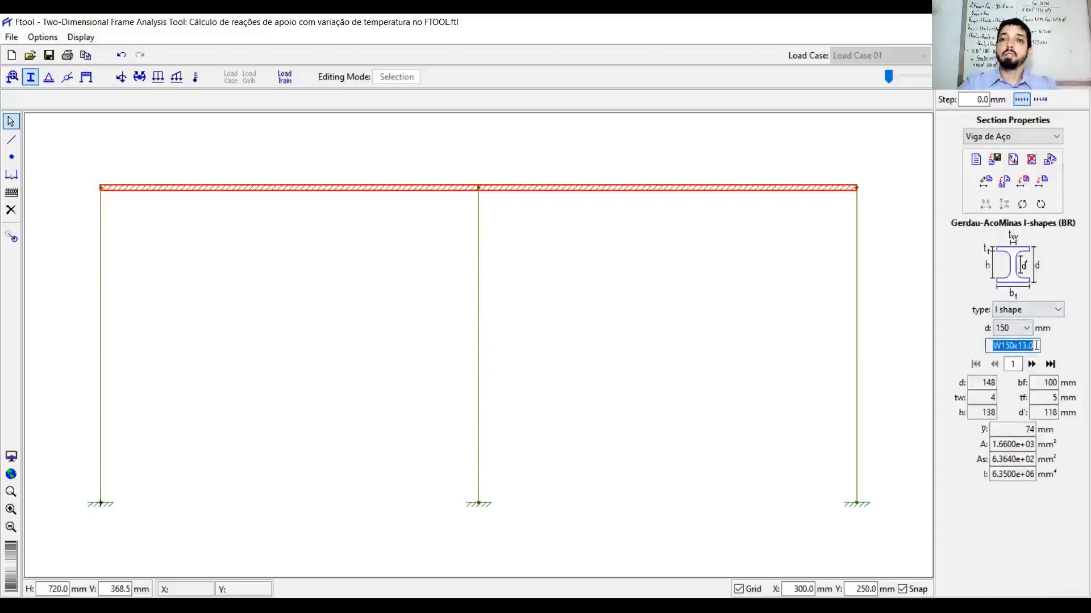
pyautogui.click(1043, 184)
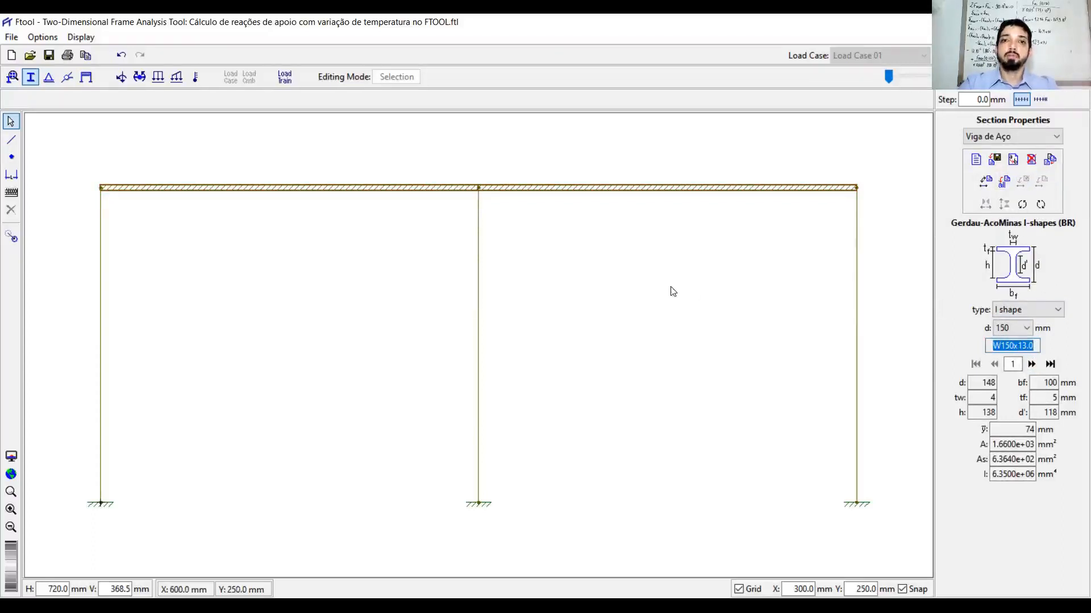
pyautogui.scroll(-2, 672, 290)
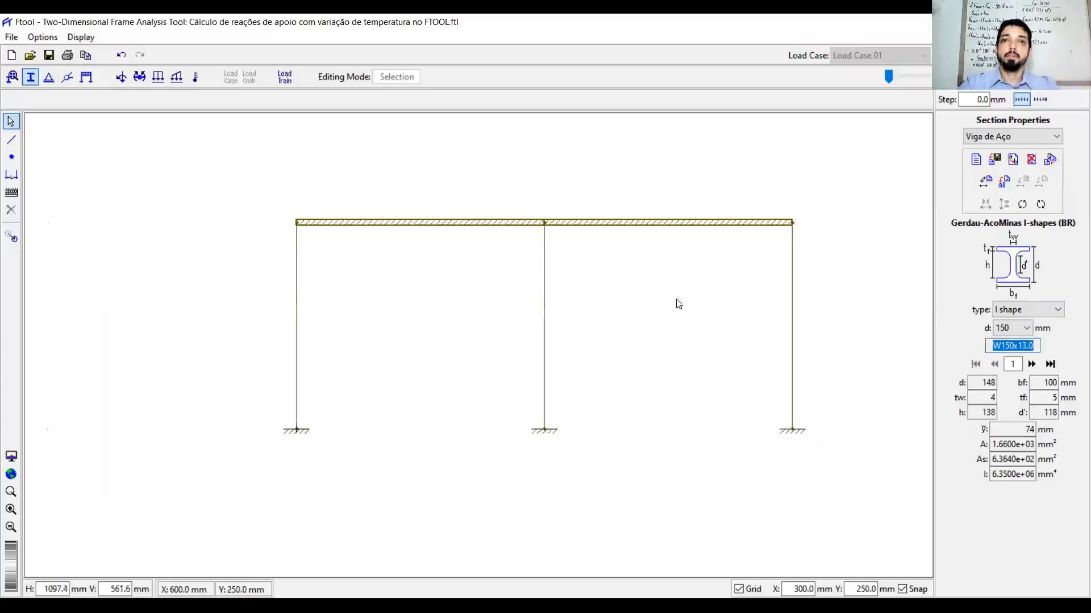
pyautogui.click(13, 475)
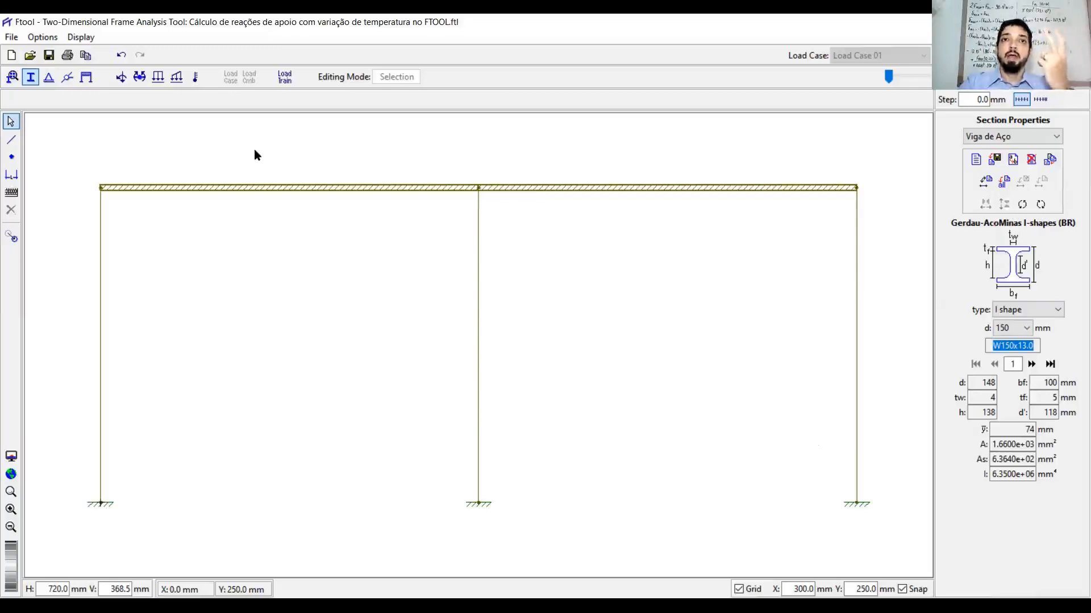
# Step: Create a new uniform loading labelled 150 kN/m
pyautogui.click(159, 79)
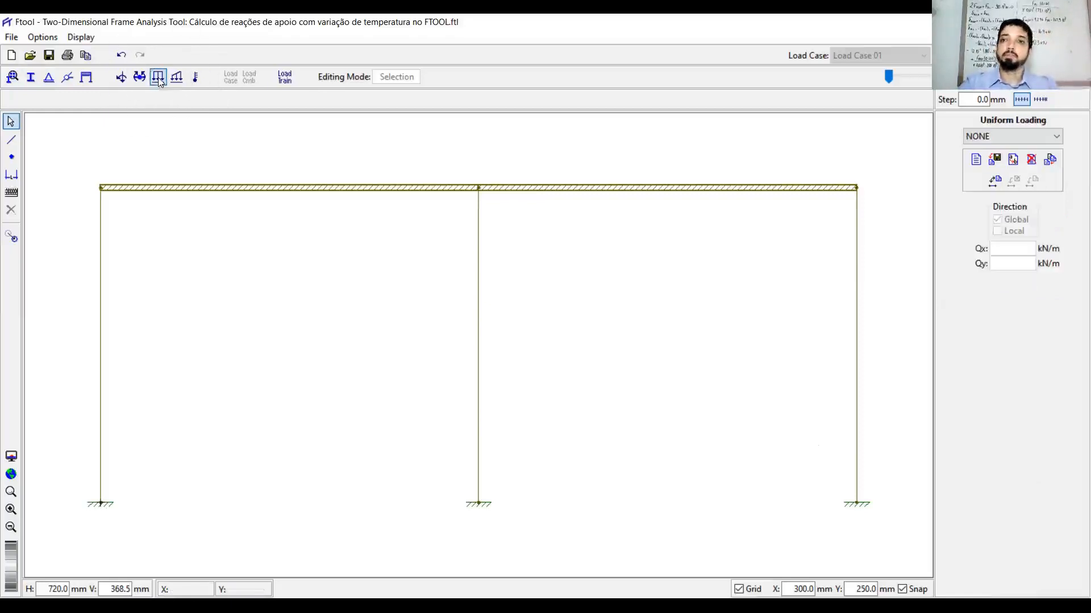
pyautogui.click(975, 160)
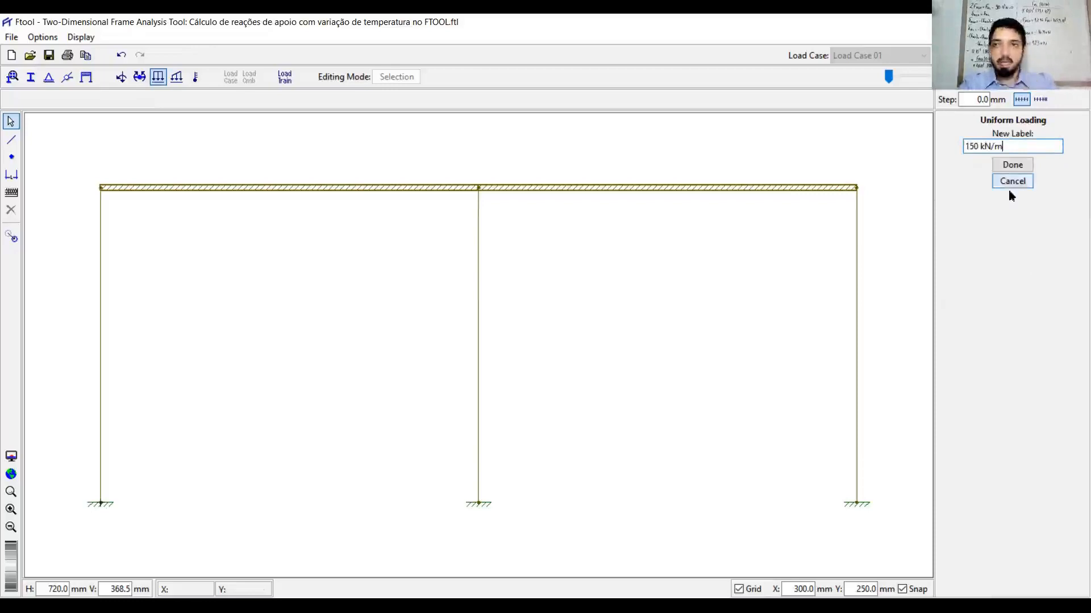
pyautogui.click(1013, 166)
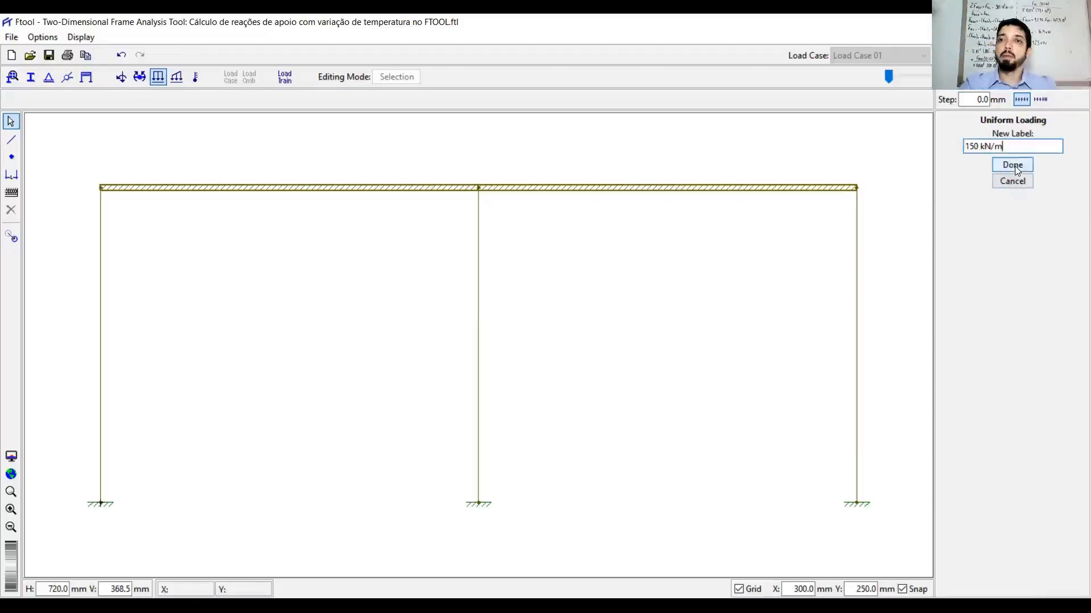
# Step: Set the uniform loading's global Qy to -150 kN/m and apply it to both beam spans
pyautogui.moveTo(64, 152); pyautogui.dragTo(879, 209)
pyautogui.moveTo(82, 150); pyautogui.dragTo(868, 203)
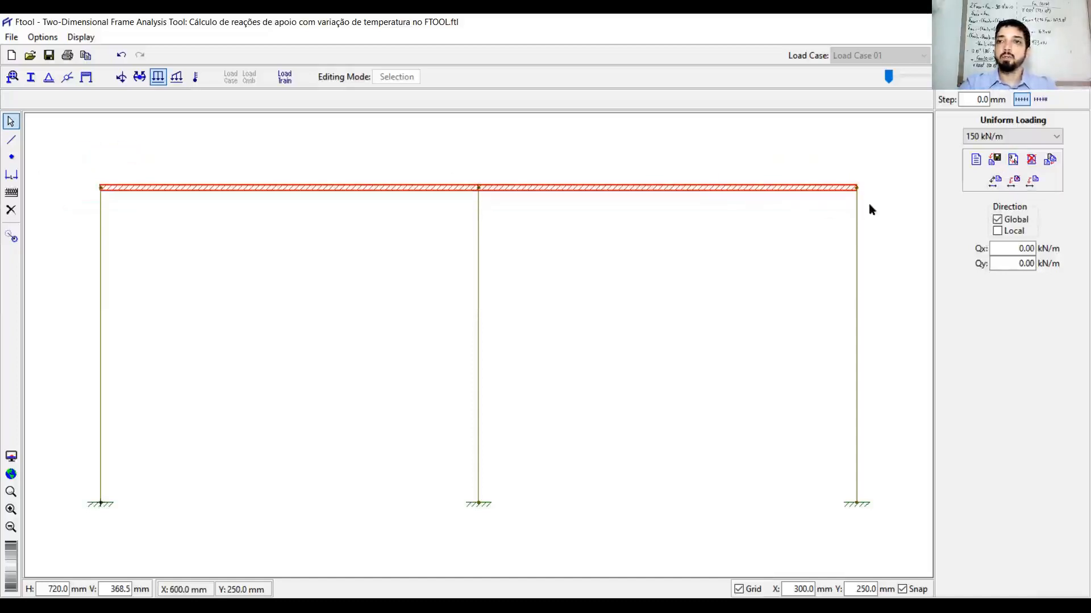
pyautogui.moveTo(1020, 264); pyautogui.dragTo(1047, 262)
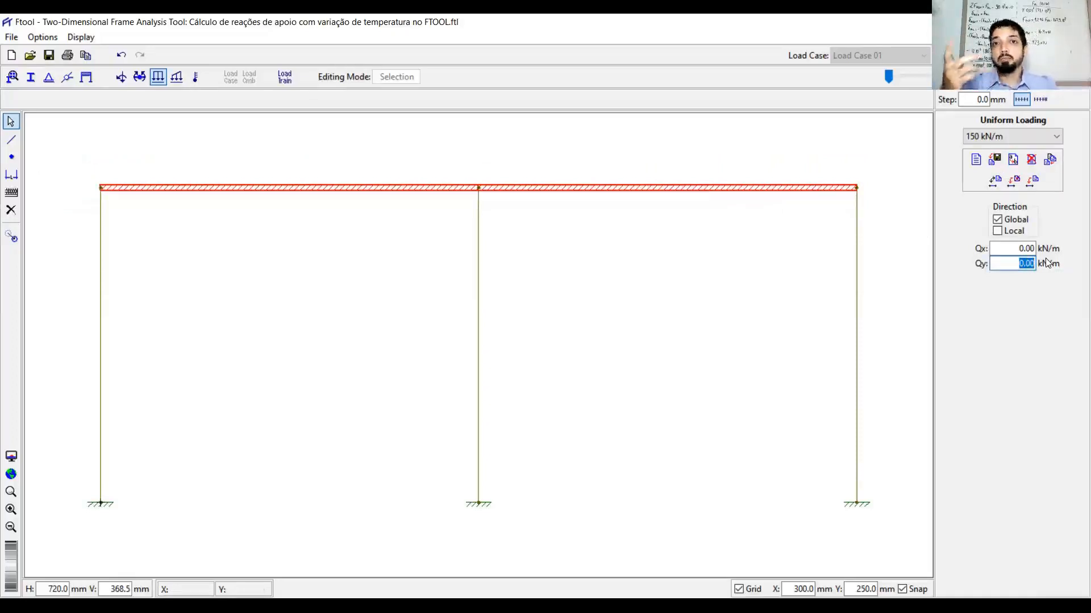
pyautogui.write('-150')
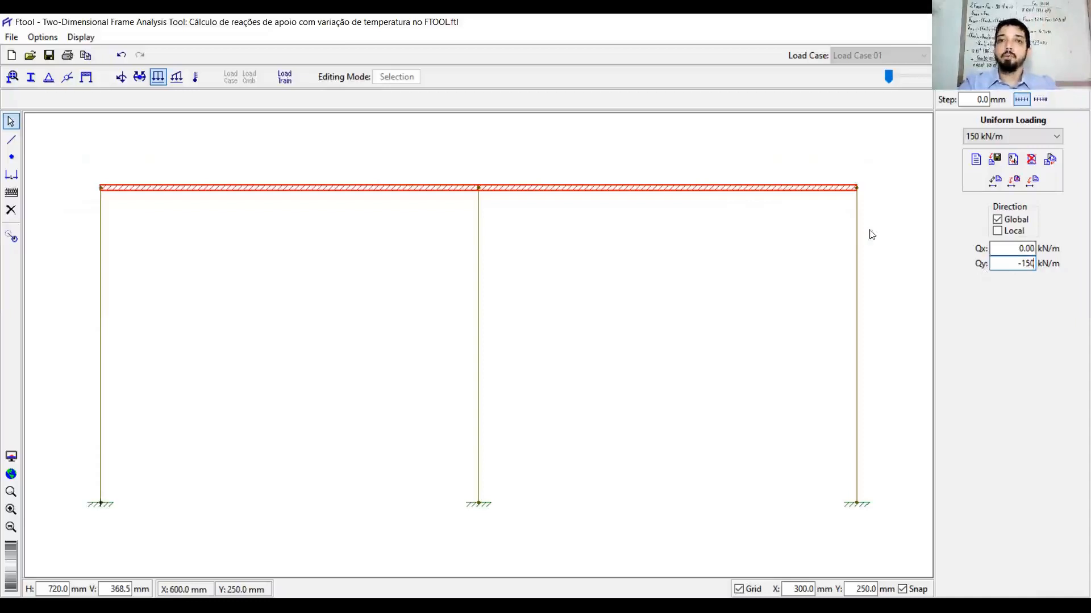
pyautogui.click(1032, 182)
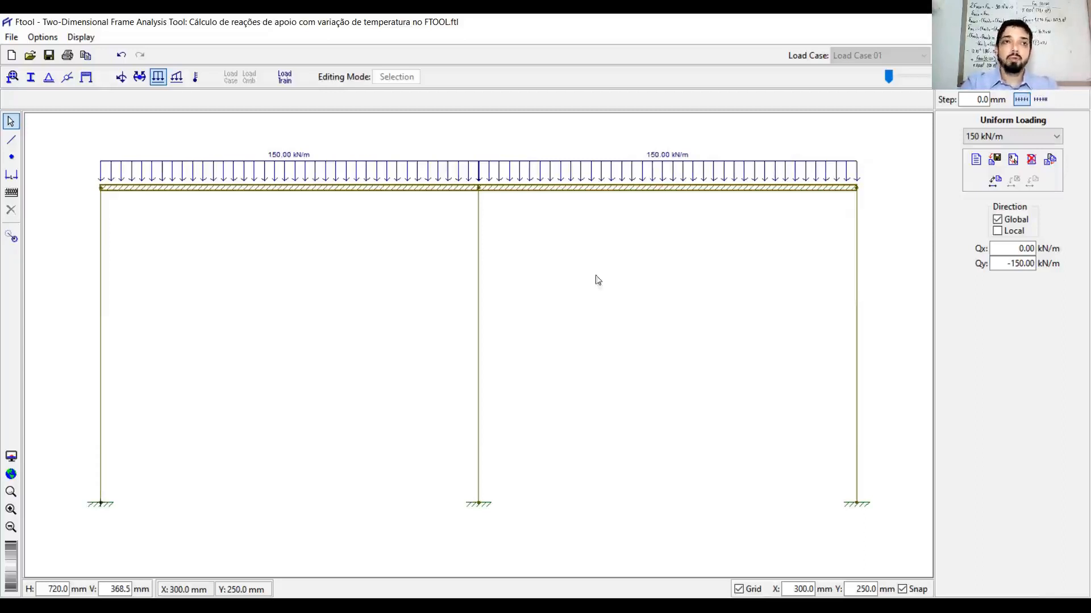
# Step: Create a new thermal loading labelled T1=20°C e T2=80°C
pyautogui.click(199, 80)
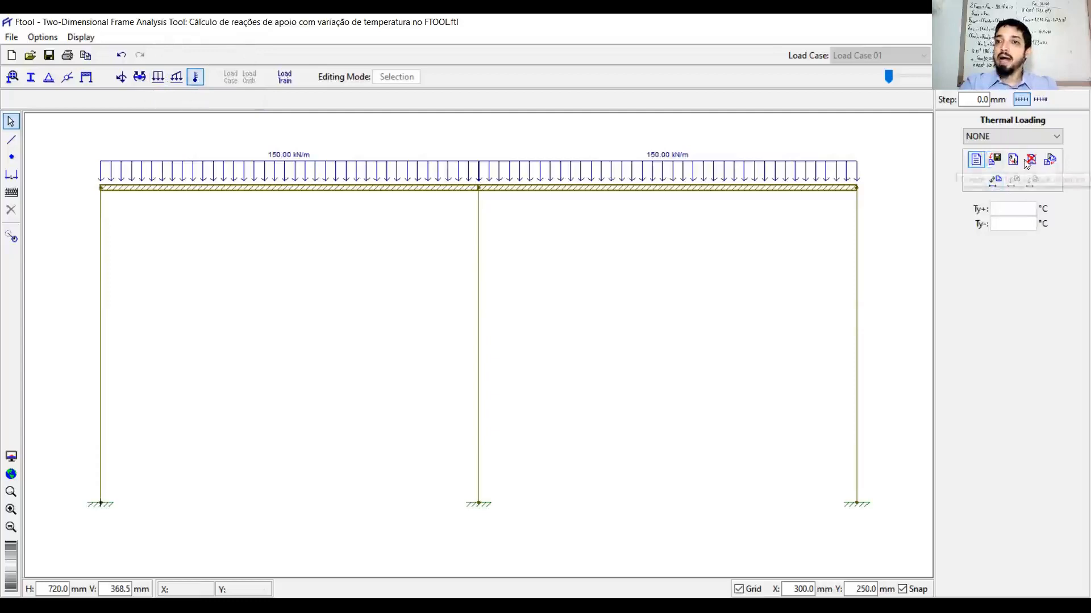
pyautogui.click(975, 161)
pyautogui.write('T1=20°C e T2=')
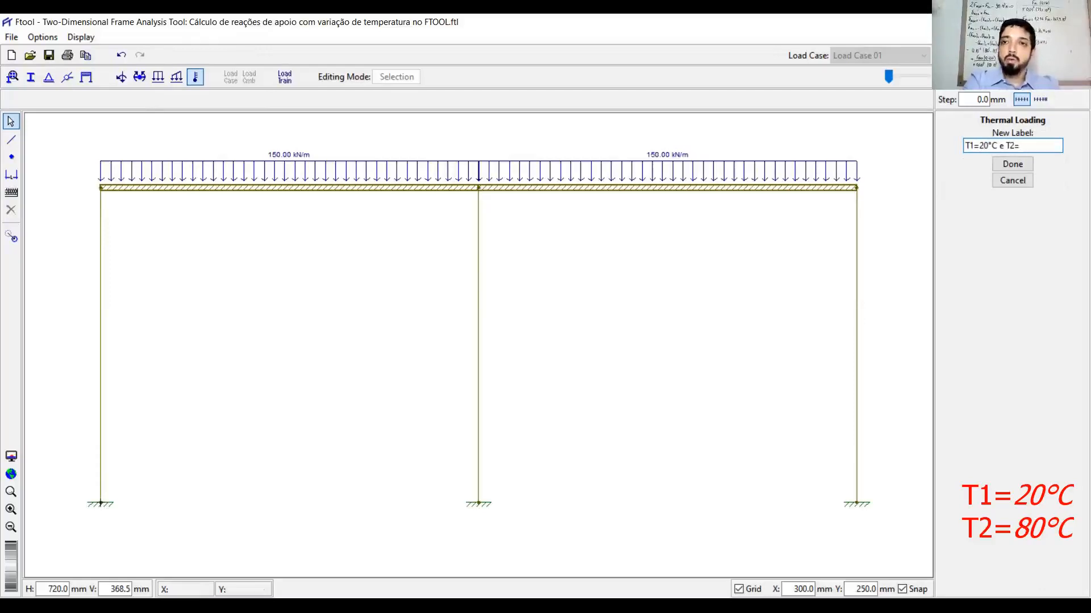
pyautogui.write('80')
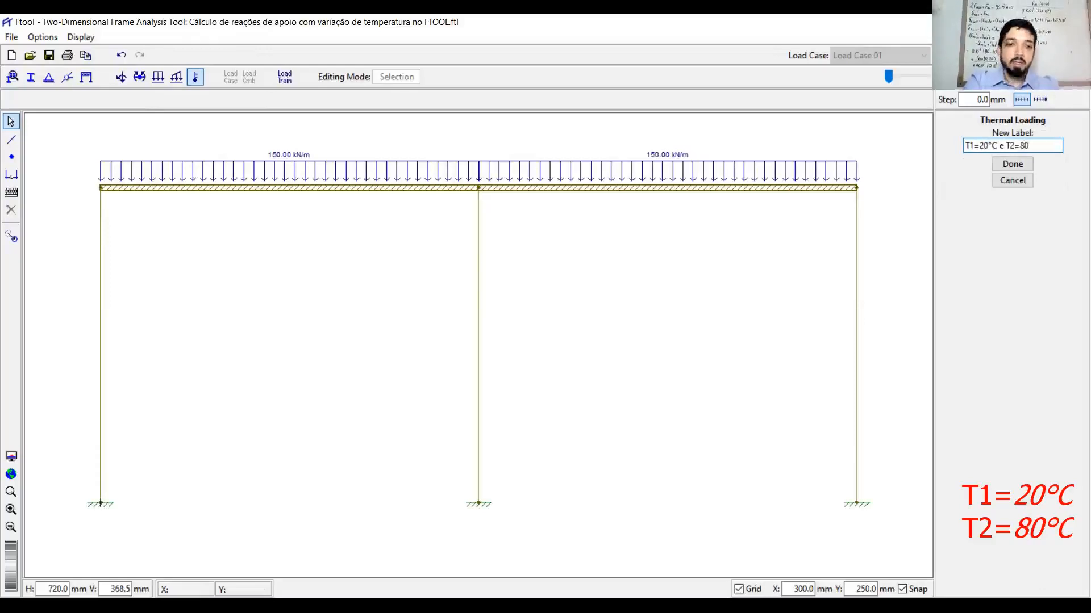
pyautogui.write('°C')
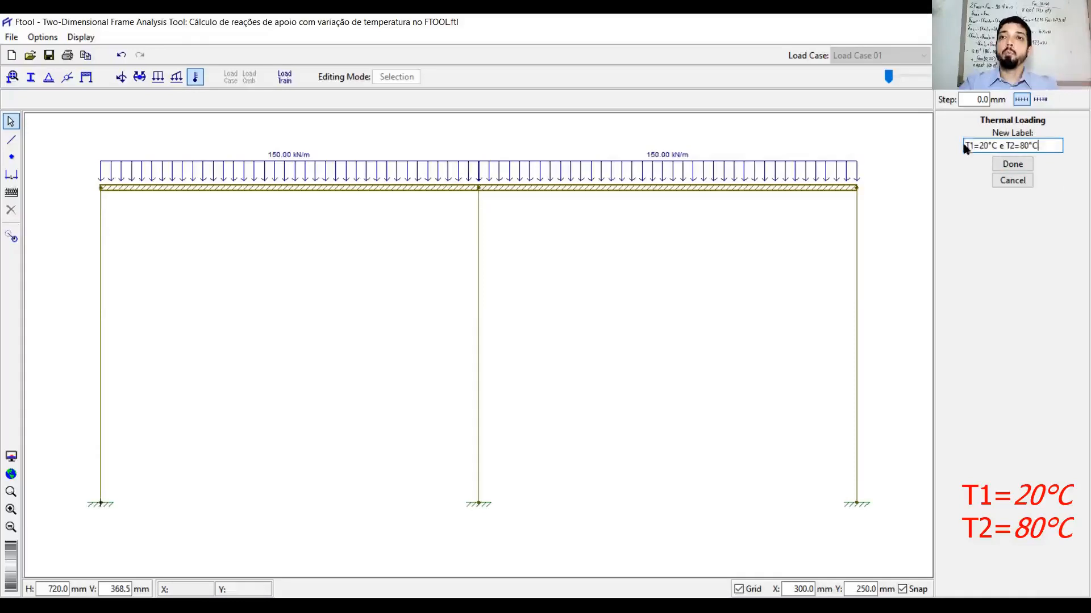
pyautogui.moveTo(966, 145); pyautogui.dragTo(1043, 145)
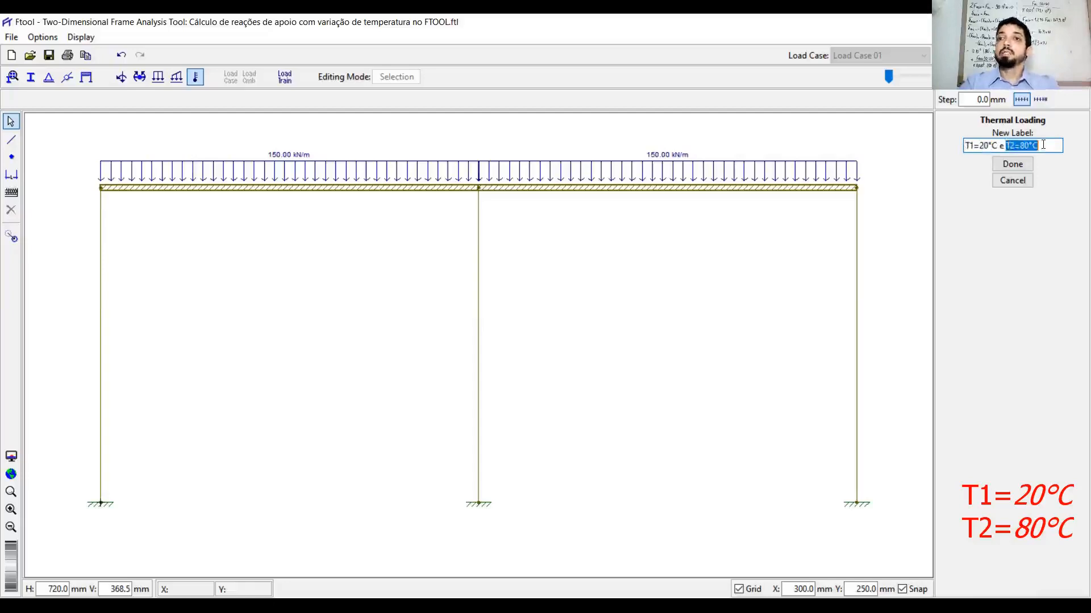
pyautogui.click(1043, 145)
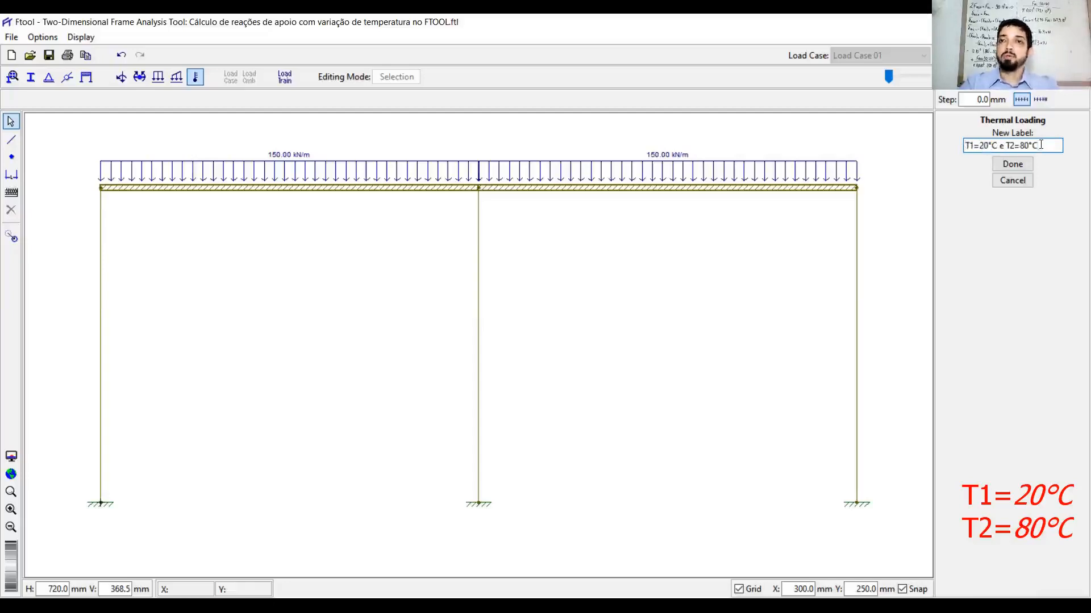
pyautogui.moveTo(965, 146); pyautogui.dragTo(1044, 144)
pyautogui.click(1046, 145)
pyautogui.click(1017, 165)
pyautogui.click(1017, 164)
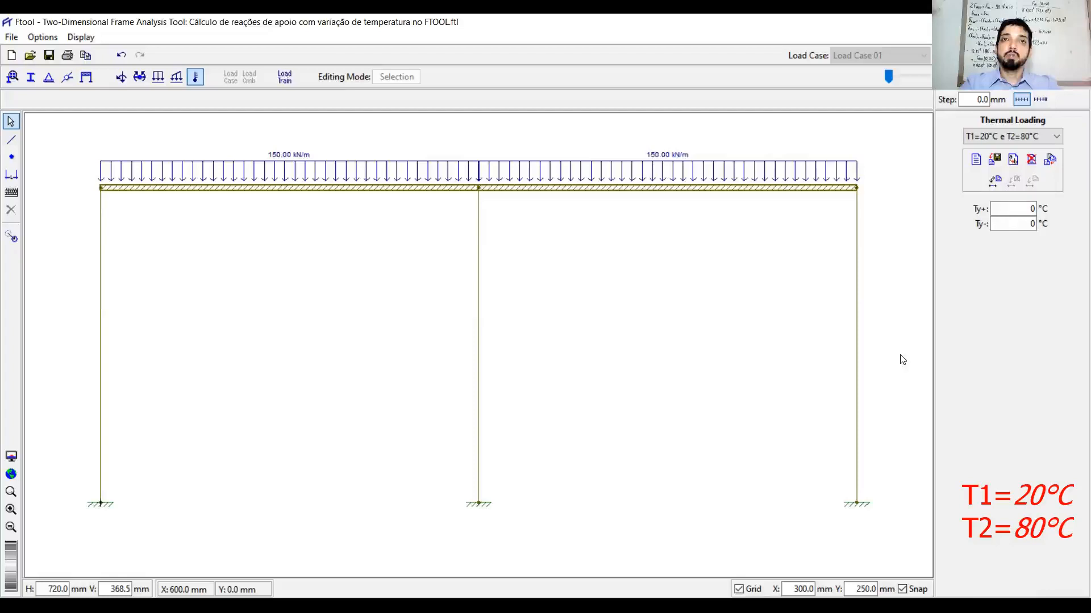
# Step: Select the three columns and set the thermal loading's Ty+ and Ty- to 60 °C
pyautogui.moveTo(896, 390); pyautogui.dragTo(63, 303)
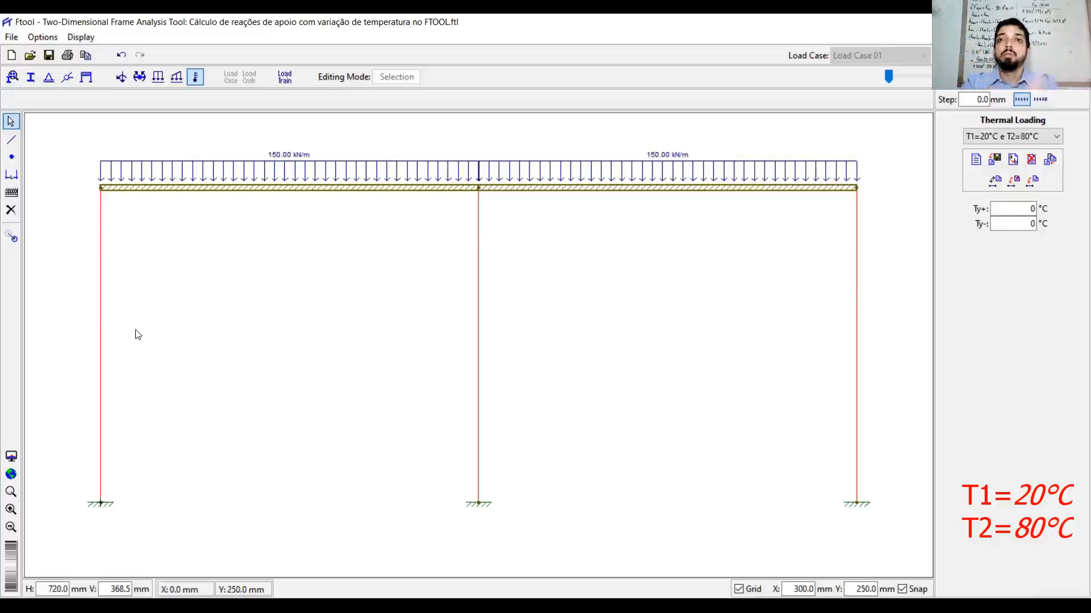
pyautogui.doubleClick(998, 208)
pyautogui.write('6')
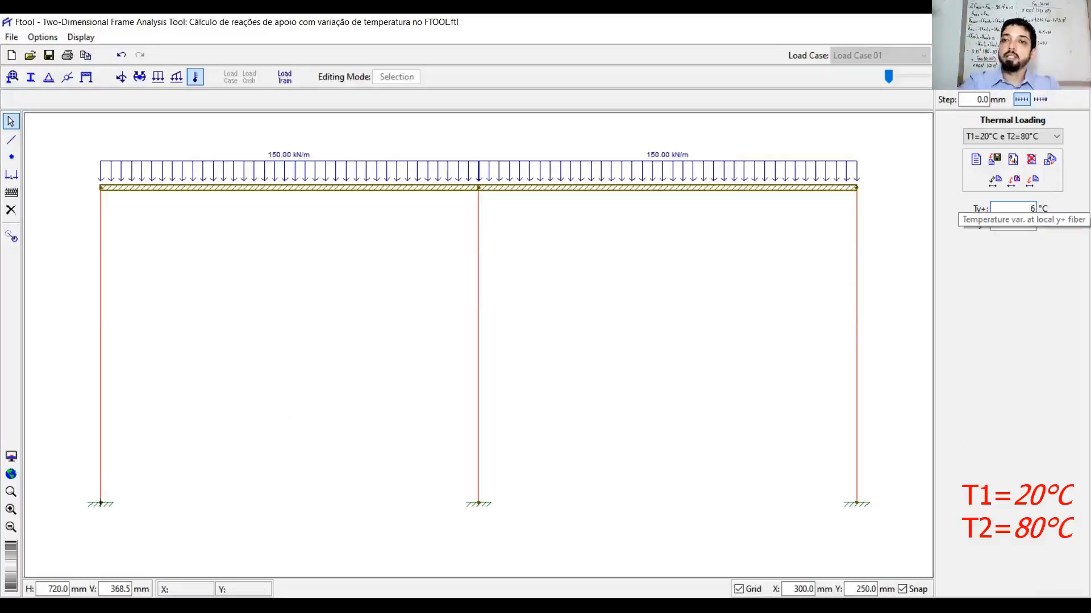
pyautogui.press('Tab')
pyautogui.write('60')
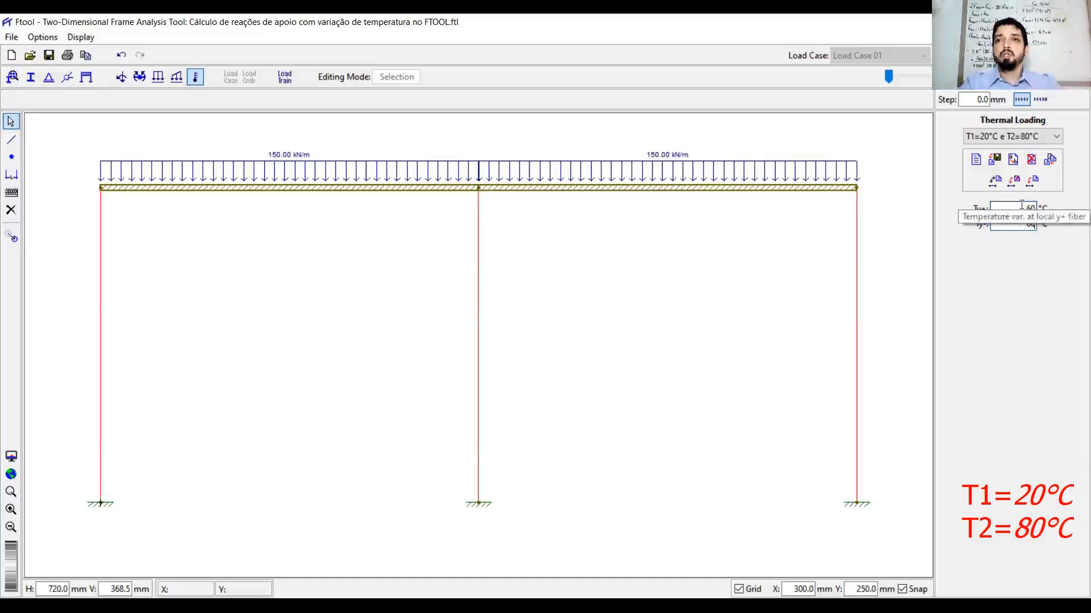
# Step: Set the thermal loading's Ty+ to 20 °C and Ty- to 80 °C and apply it to the three columns
pyautogui.moveTo(1020, 206); pyautogui.dragTo(1044, 209)
pyautogui.write('20')
pyautogui.press('Tab')
pyautogui.write('80')
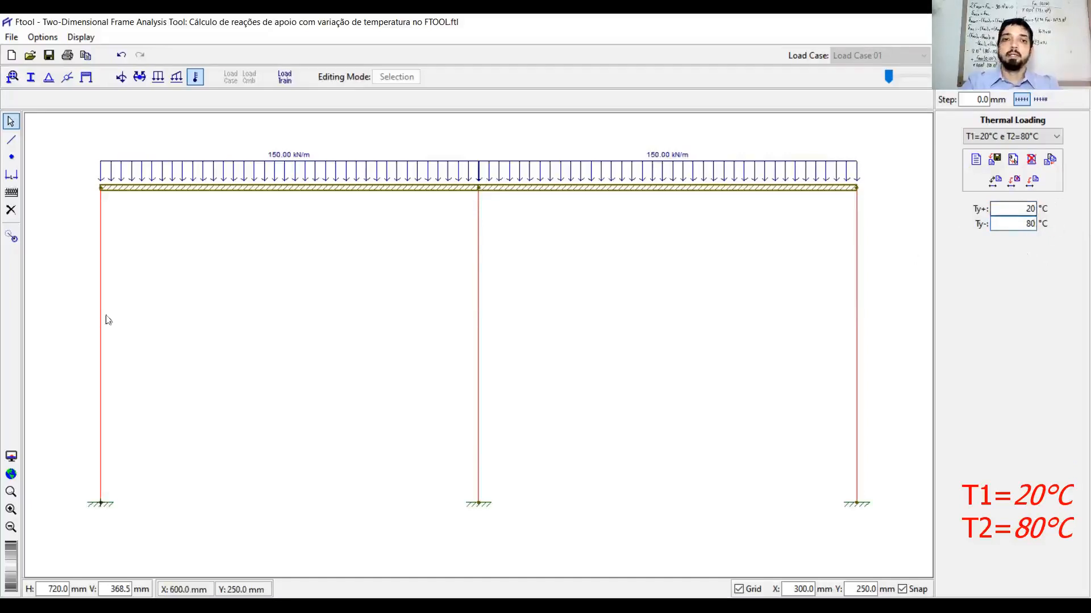
pyautogui.click(1033, 182)
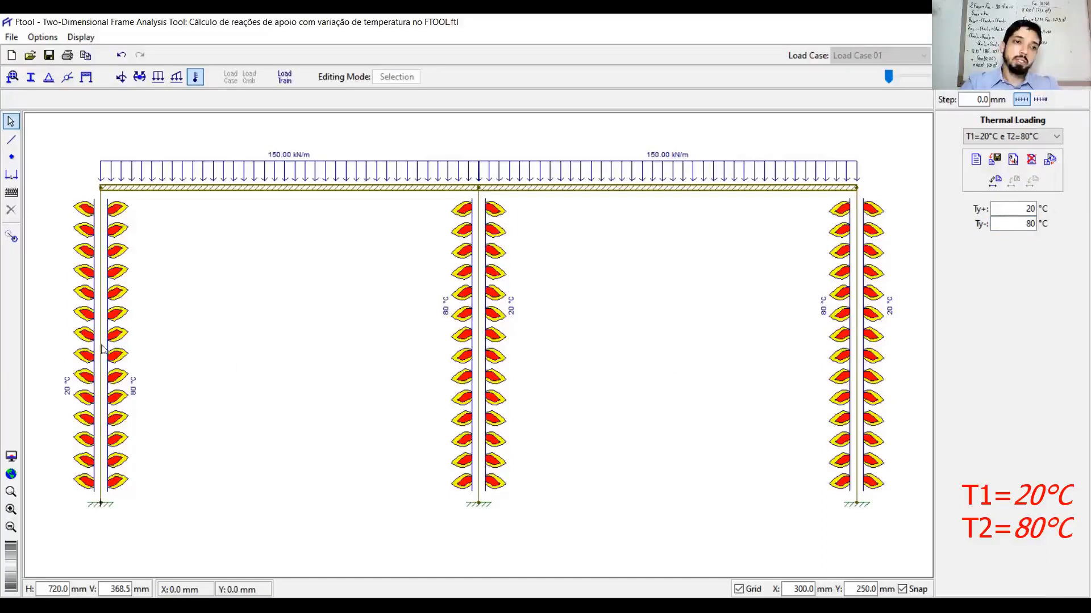
# Step: Reselect all three columns, set the thermal loading's Ty+ and Ty- to 60 °C, and apply it to them
pyautogui.click(100, 372)
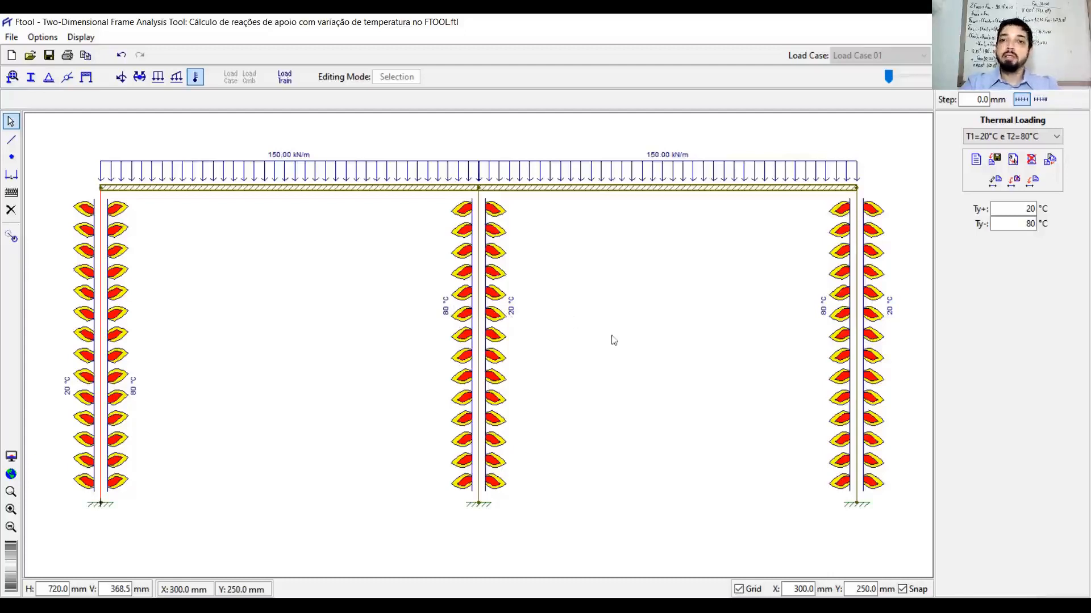
pyautogui.moveTo(899, 342); pyautogui.dragTo(43, 298)
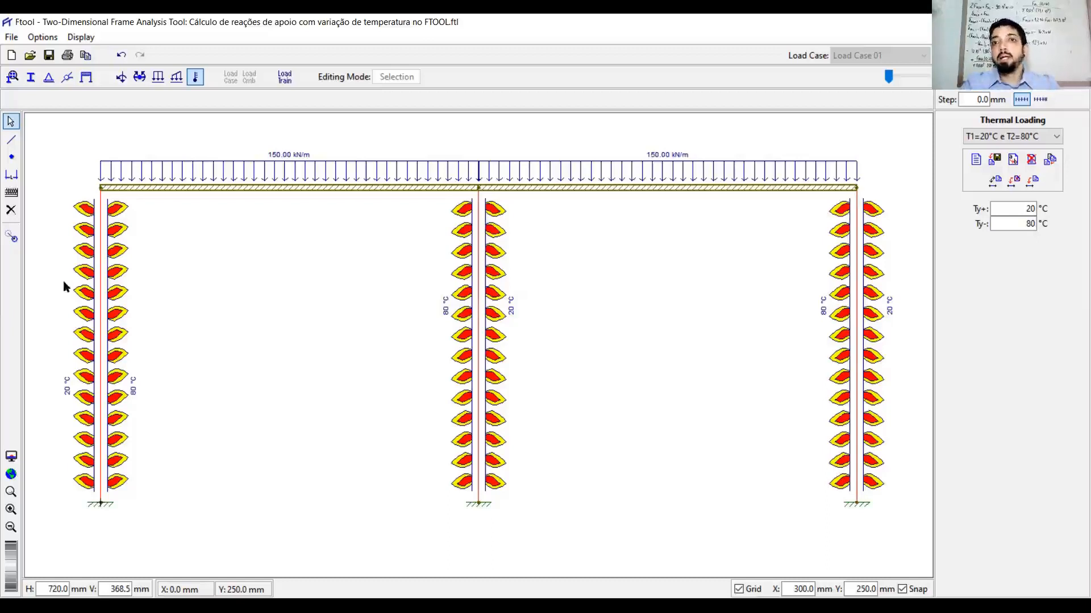
pyautogui.doubleClick(1023, 209)
pyautogui.write('6')
pyautogui.moveTo(1015, 225); pyautogui.dragTo(1074, 232)
pyautogui.write('60')
pyautogui.press('Return')
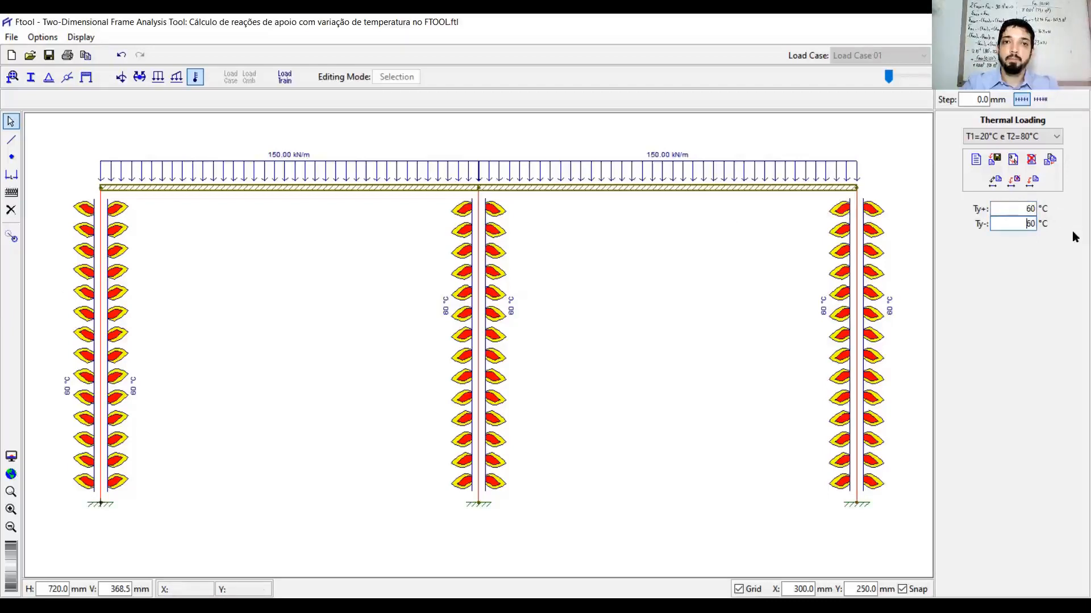
pyautogui.click(1033, 182)
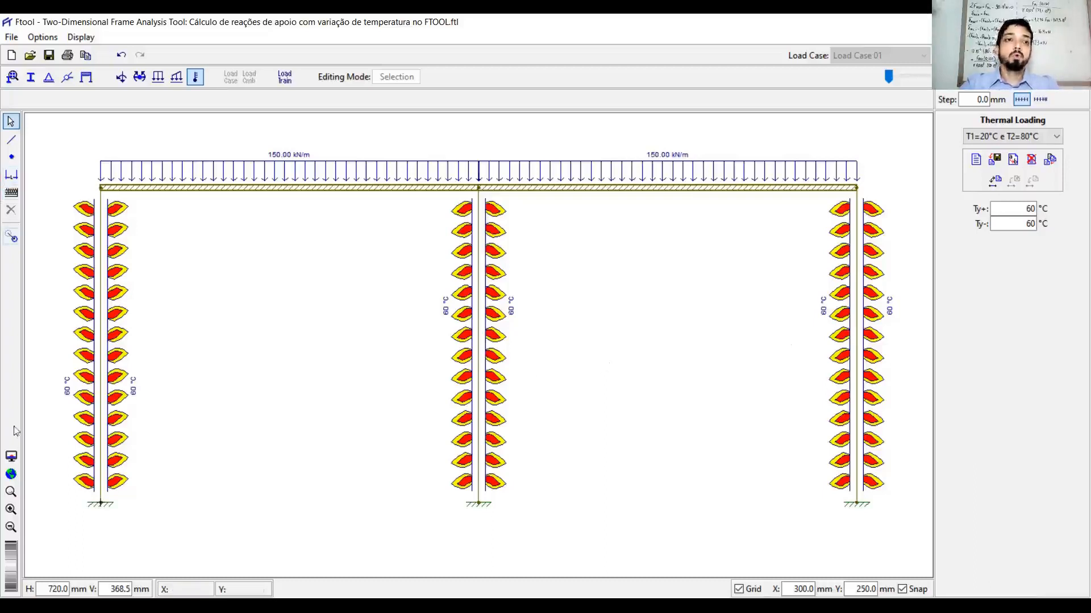
pyautogui.scroll(-1, 232, 378)
pyautogui.scroll(-1, 275, 427)
pyautogui.moveTo(274, 427); pyautogui.dragTo(332, 339)
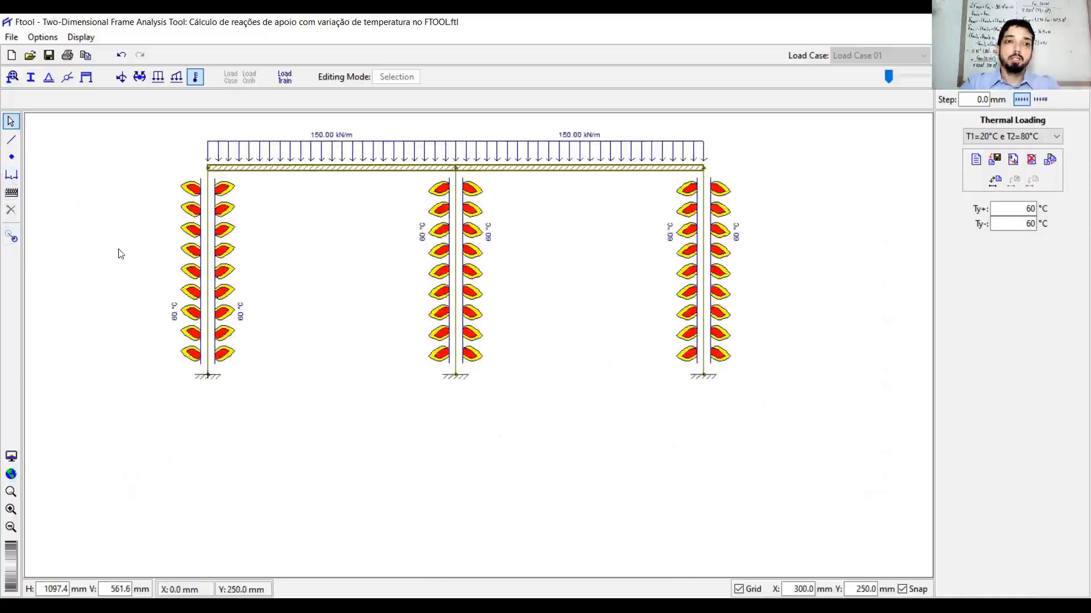
pyautogui.click(12, 175)
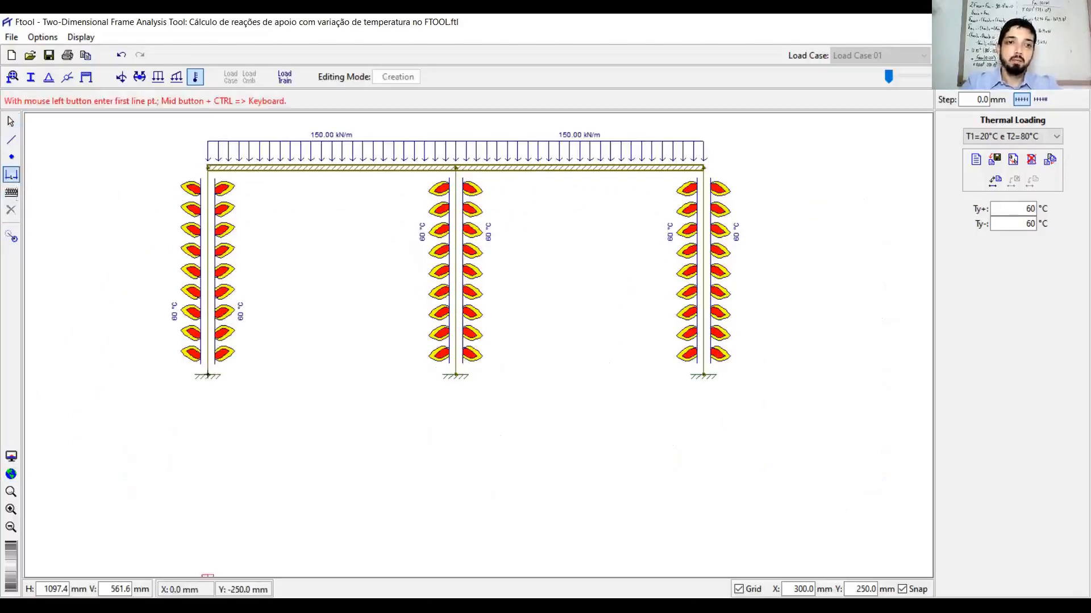
pyautogui.click(207, 376)
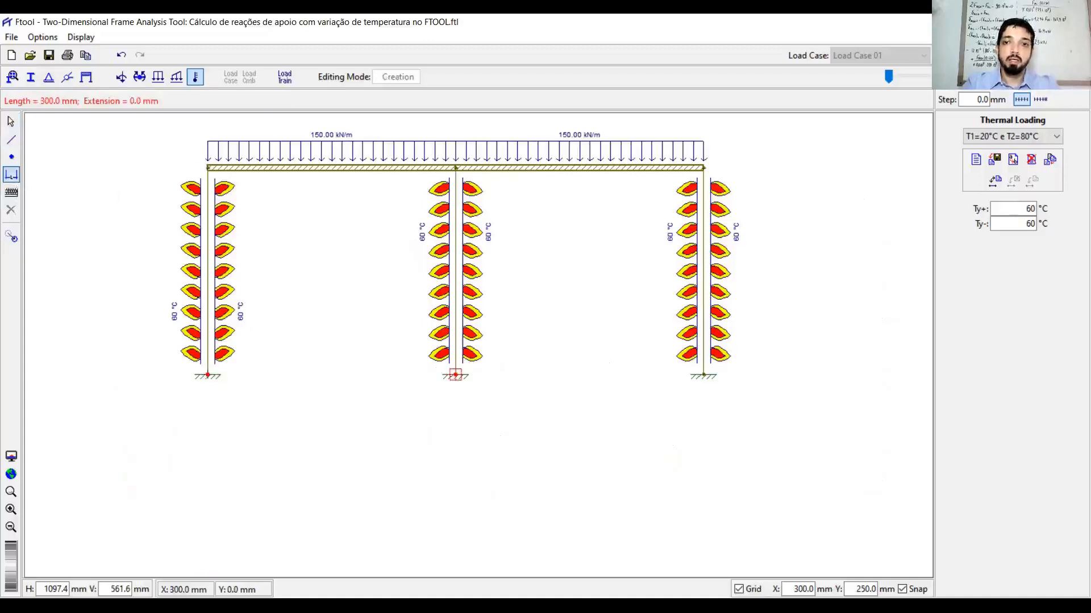
pyautogui.scroll(-1, 455, 375)
pyautogui.moveTo(455, 375); pyautogui.dragTo(463, 297)
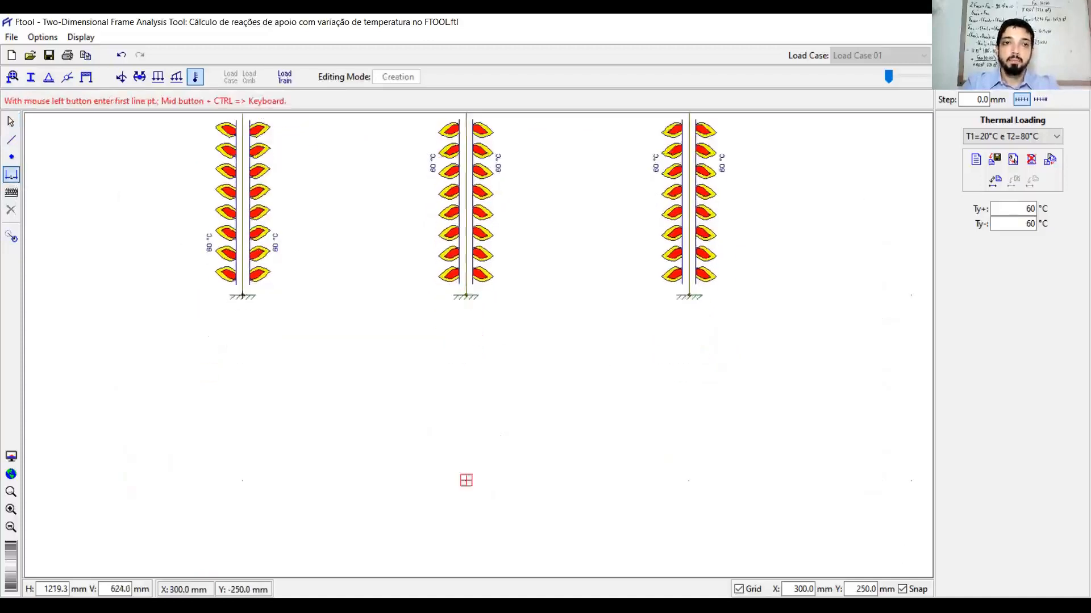
pyautogui.click(466, 480)
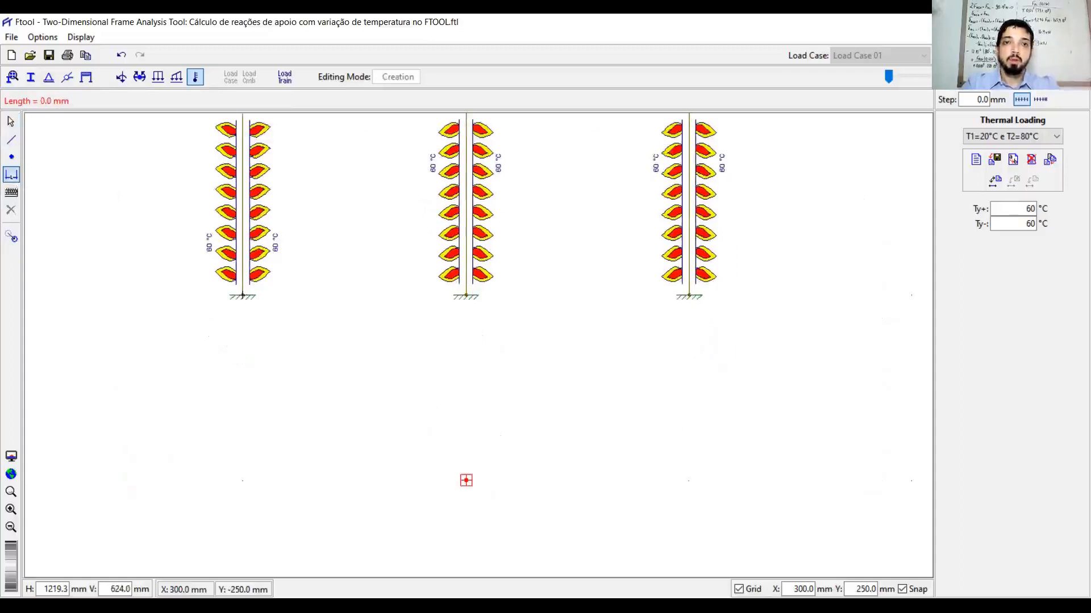
pyautogui.press('Escape')
# Step: Add horizontal dimension lines for both bays between adjacent supports, placed 250 mm below the column bases
pyautogui.press('d')
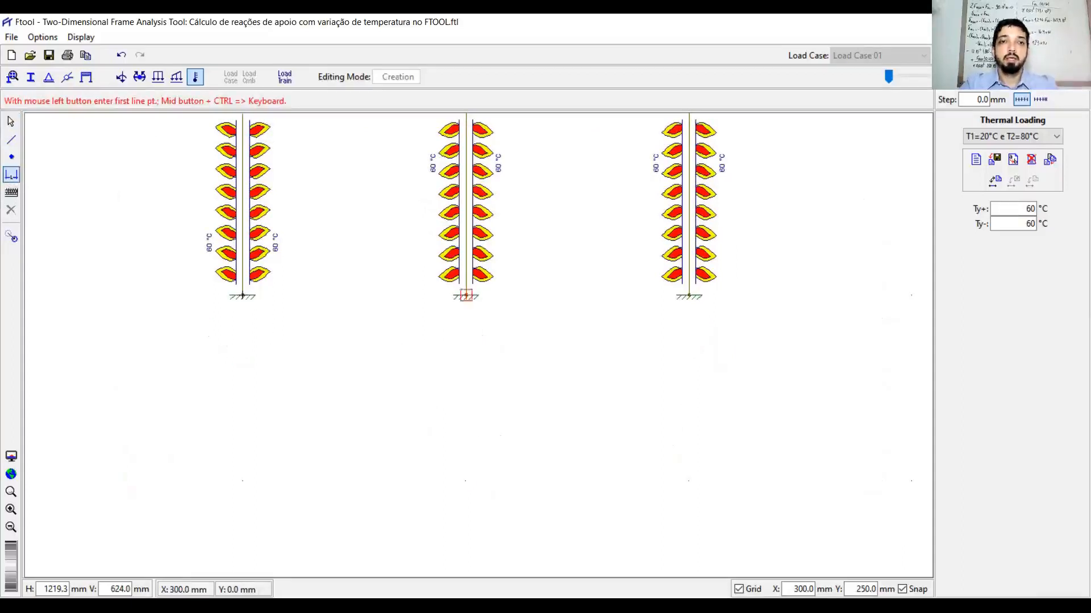
pyautogui.click(243, 295)
pyautogui.click(466, 295)
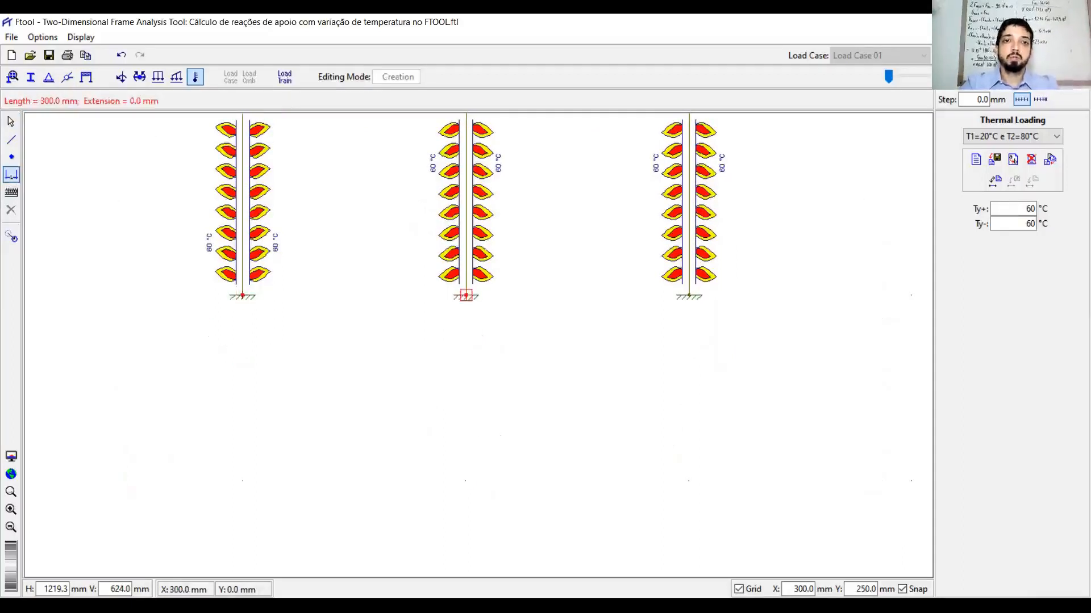
pyautogui.click(466, 481)
pyautogui.click(466, 296)
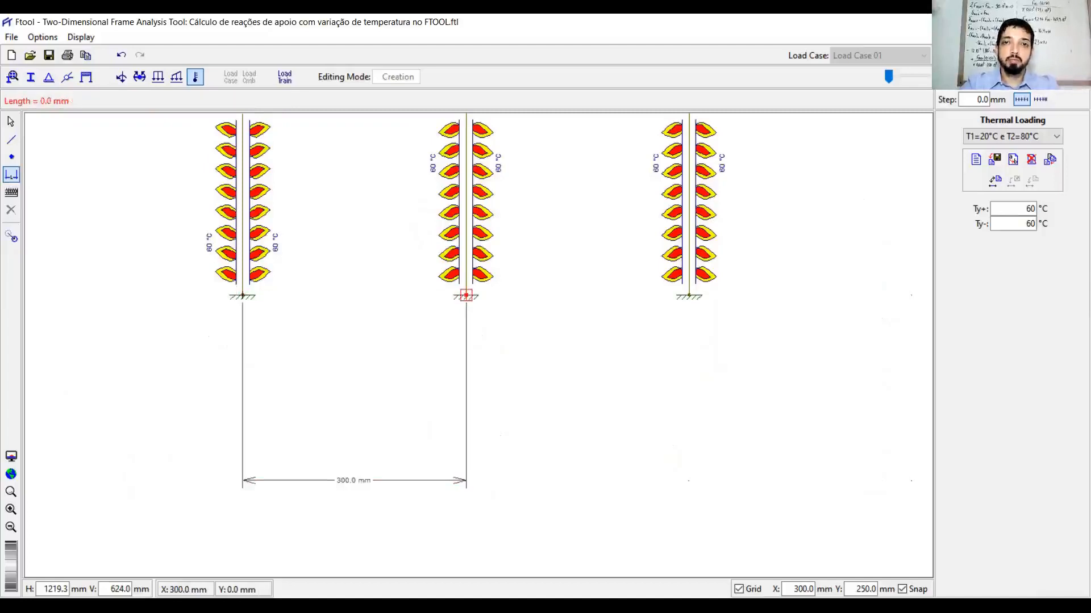
pyautogui.click(689, 296)
pyautogui.click(689, 480)
pyautogui.click(465, 481)
# Step: Add a vertical dimension line for the left column's height, placed 300 mm outside the frame
pyautogui.moveTo(307, 303); pyautogui.dragTo(386, 433)
pyautogui.scroll(1, 385, 433)
pyautogui.click(312, 421)
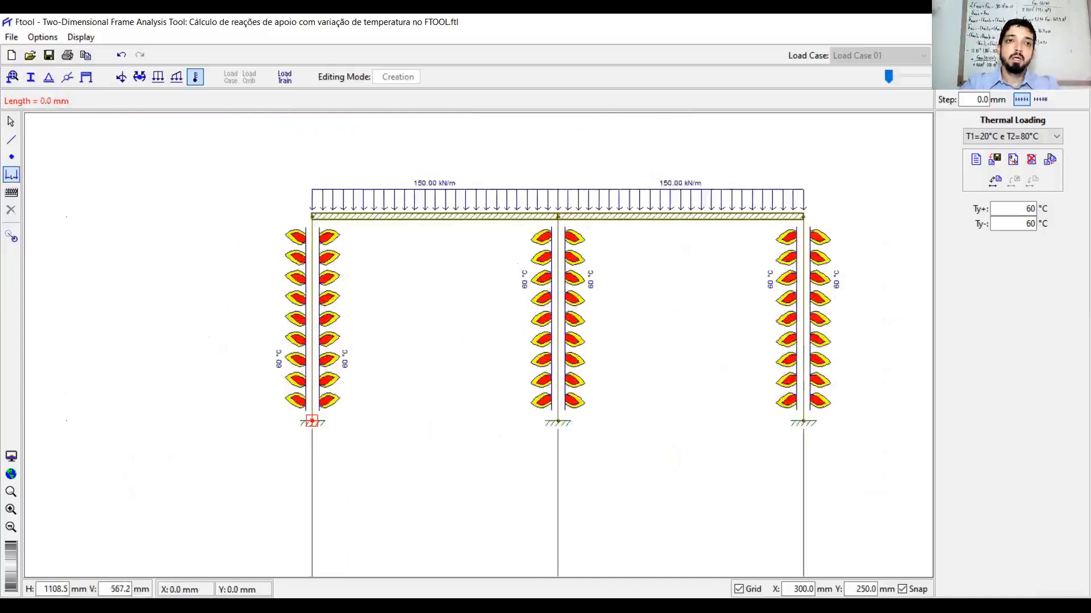
pyautogui.click(312, 216)
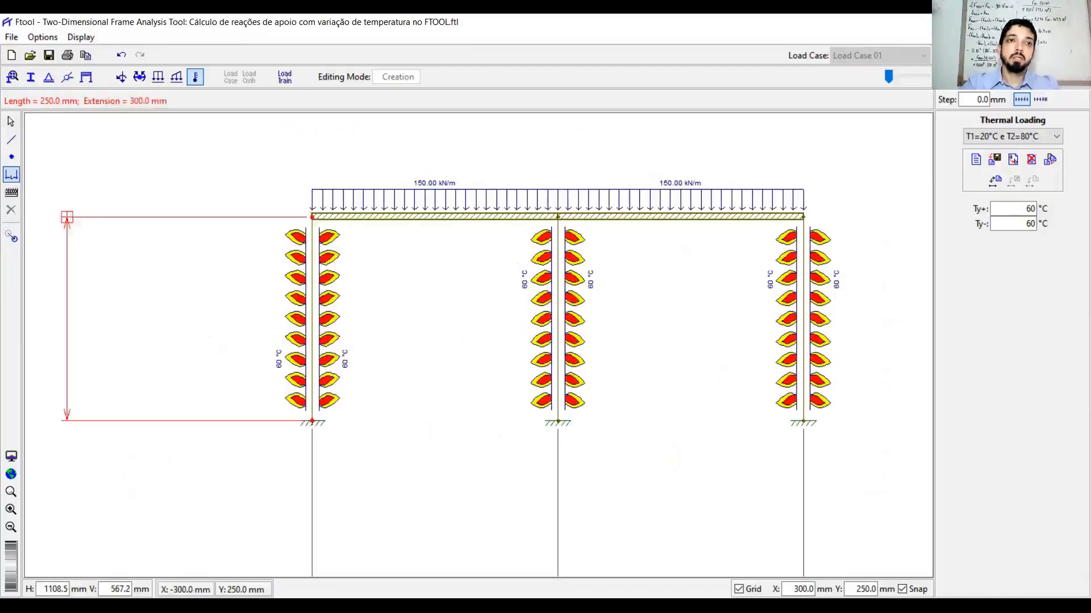
pyautogui.click(67, 420)
pyautogui.press('Escape')
pyautogui.scroll(-3, 209, 386)
pyautogui.moveTo(274, 404); pyautogui.dragTo(281, 334)
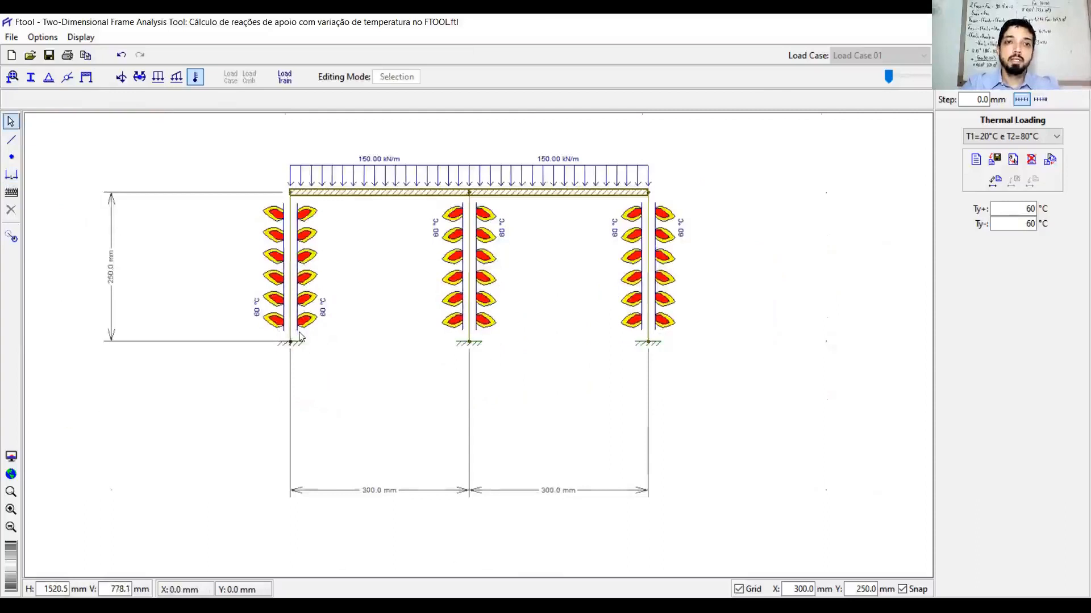
# Step: Set the text display size to Large for the load and dimension labels
pyautogui.click(48, 40)
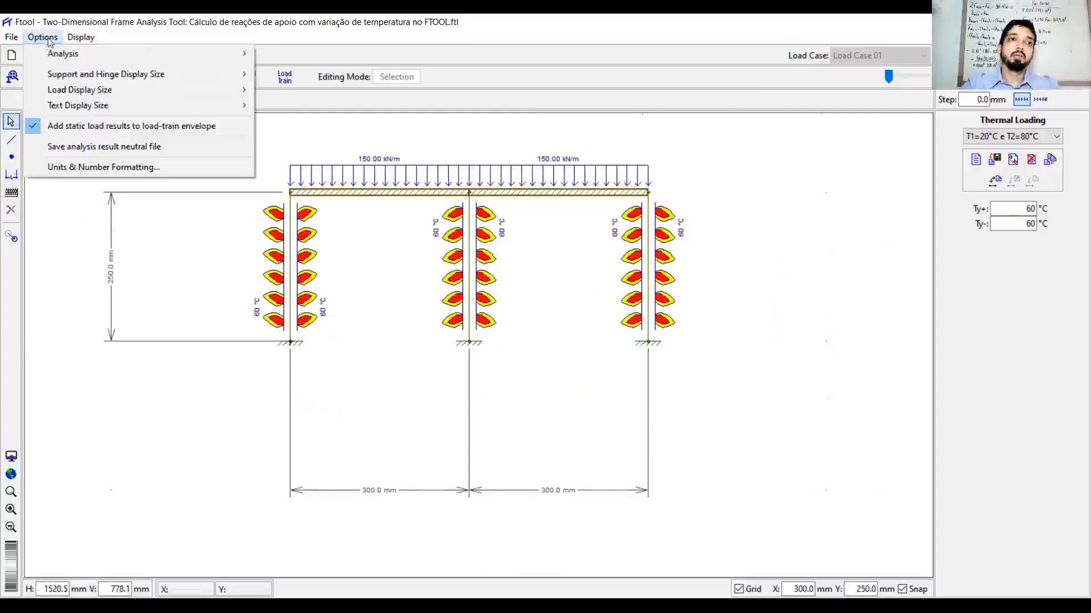
pyautogui.click(64, 114)
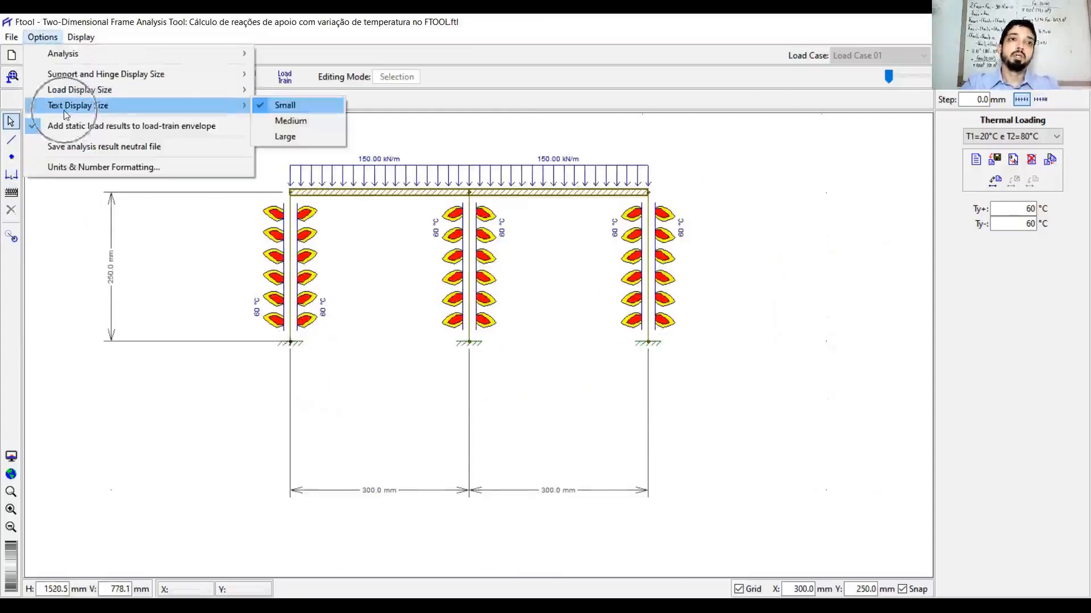
pyautogui.click(293, 140)
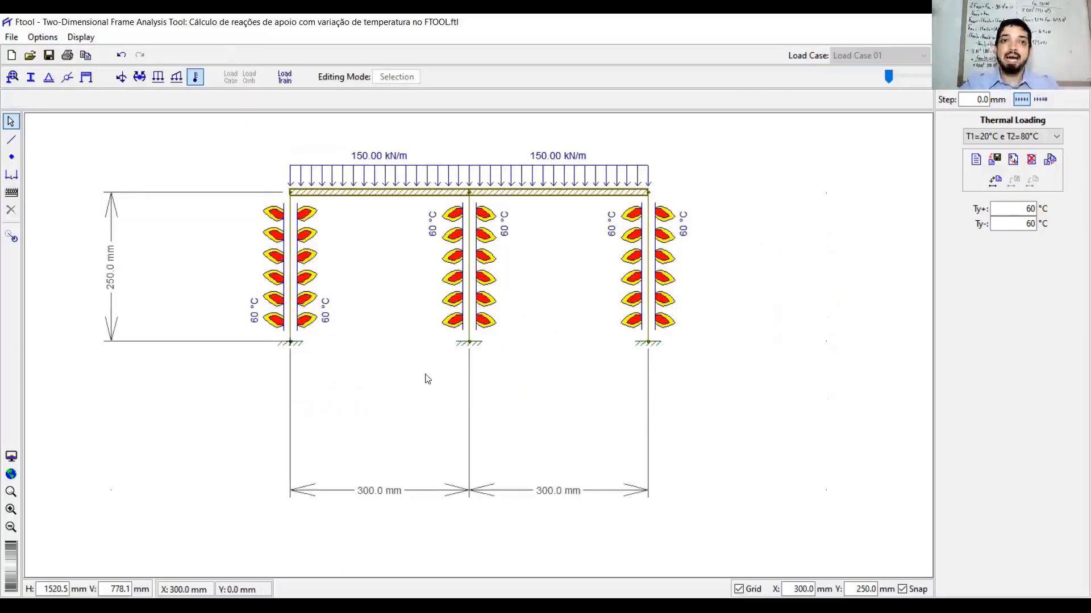
pyautogui.scroll(4, 516, 358)
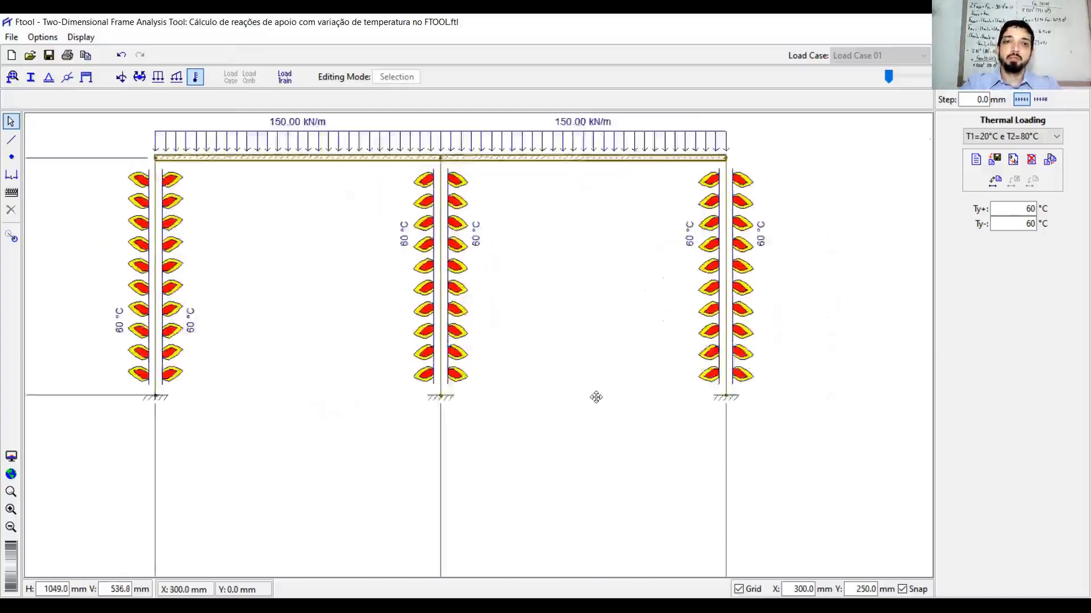
pyautogui.scroll(-3, 605, 397)
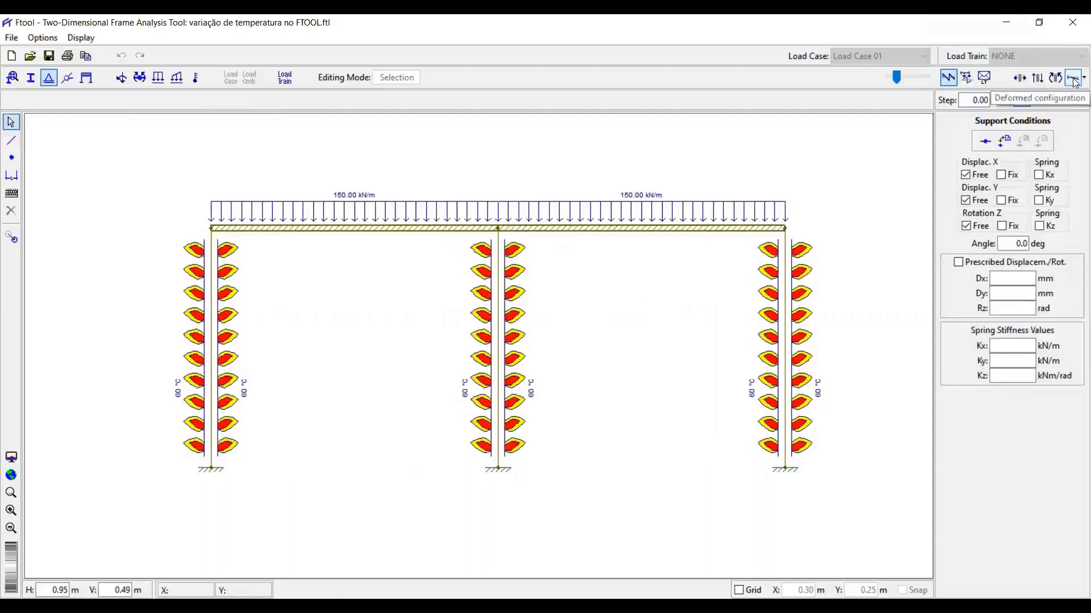
# Step: Display the deformed configuration of the frame and bring the support reactions into view
pyautogui.click(1075, 83)
pyautogui.scroll(1, 494, 541)
pyautogui.scroll(3, 492, 511)
pyautogui.scroll(-6, 492, 492)
pyautogui.moveTo(492, 489); pyautogui.dragTo(471, 427)
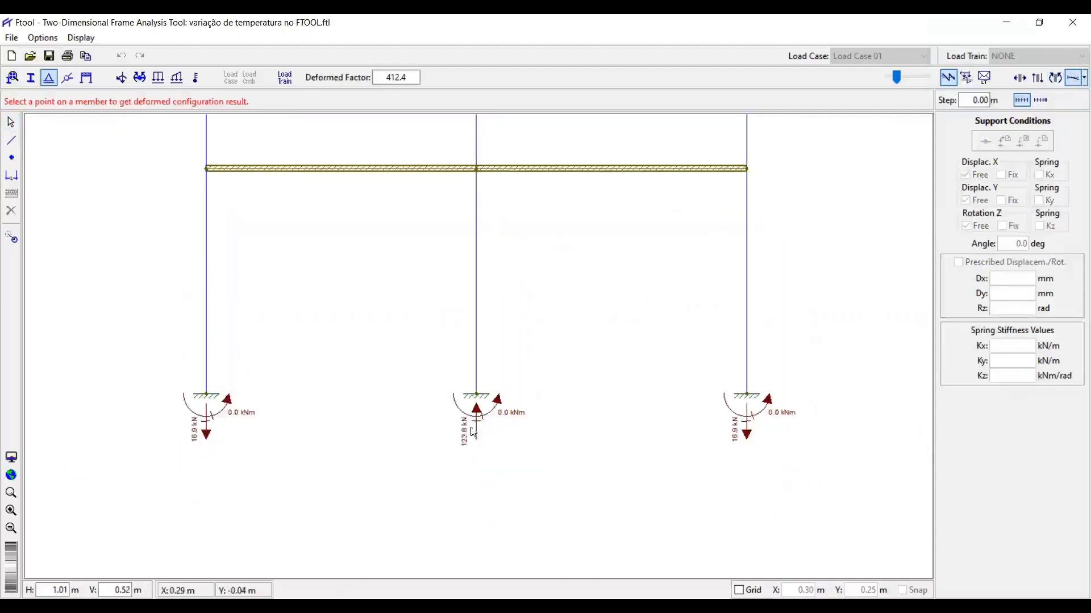
# Step: Enlarge the support reaction labels by setting the text display size to Large
pyautogui.click(57, 40)
pyautogui.moveTo(80, 109)
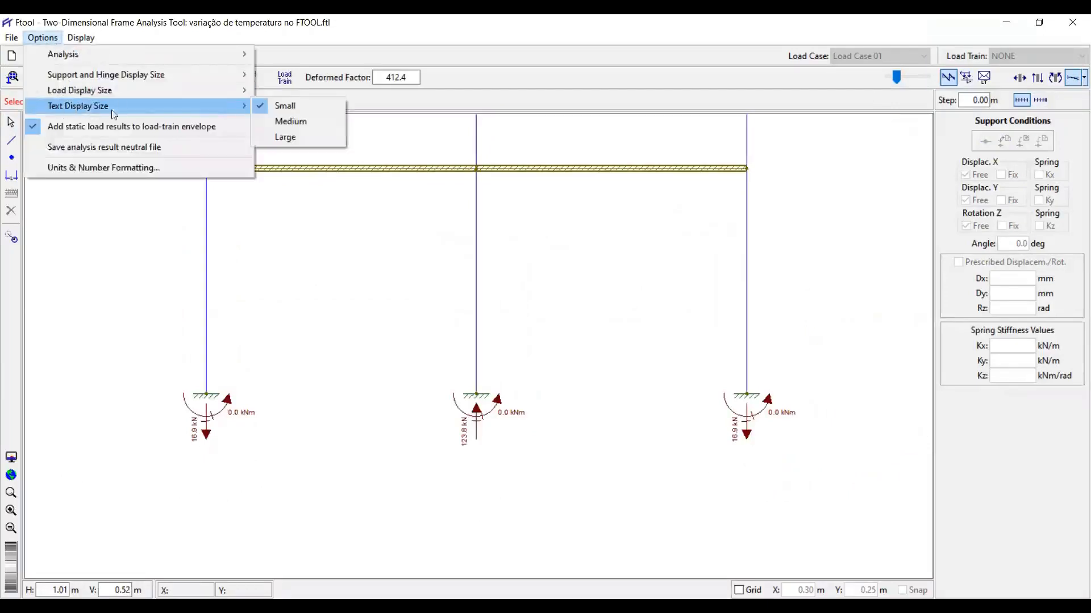
pyautogui.click(289, 138)
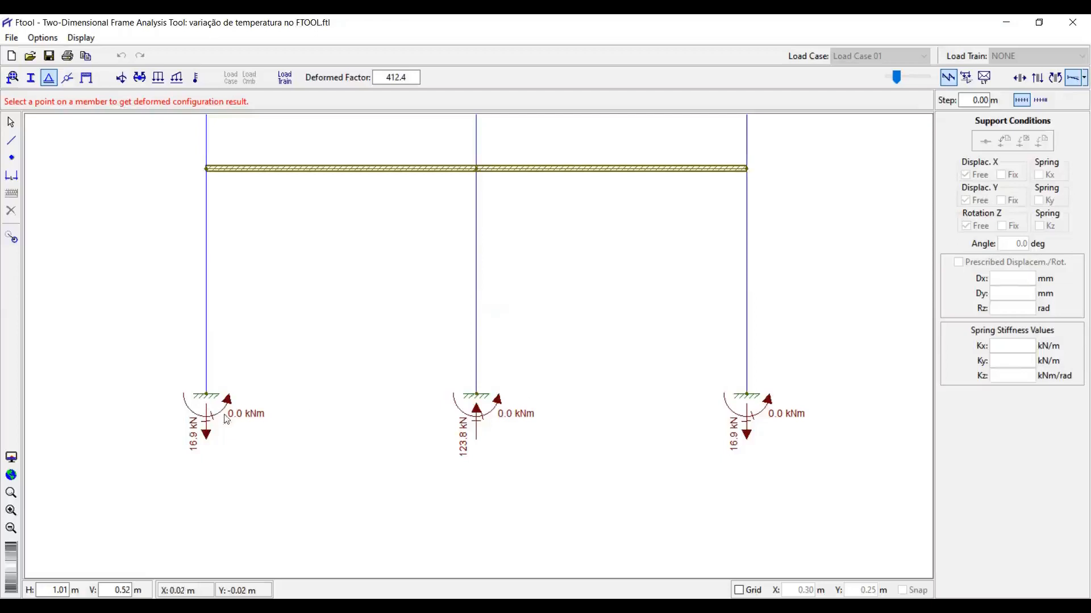
# Step: Amplify the frame's deformed configuration by raising the deformed factor to 661.4
pyautogui.scroll(-1, 565, 430)
pyautogui.moveTo(555, 380); pyautogui.dragTo(555, 444)
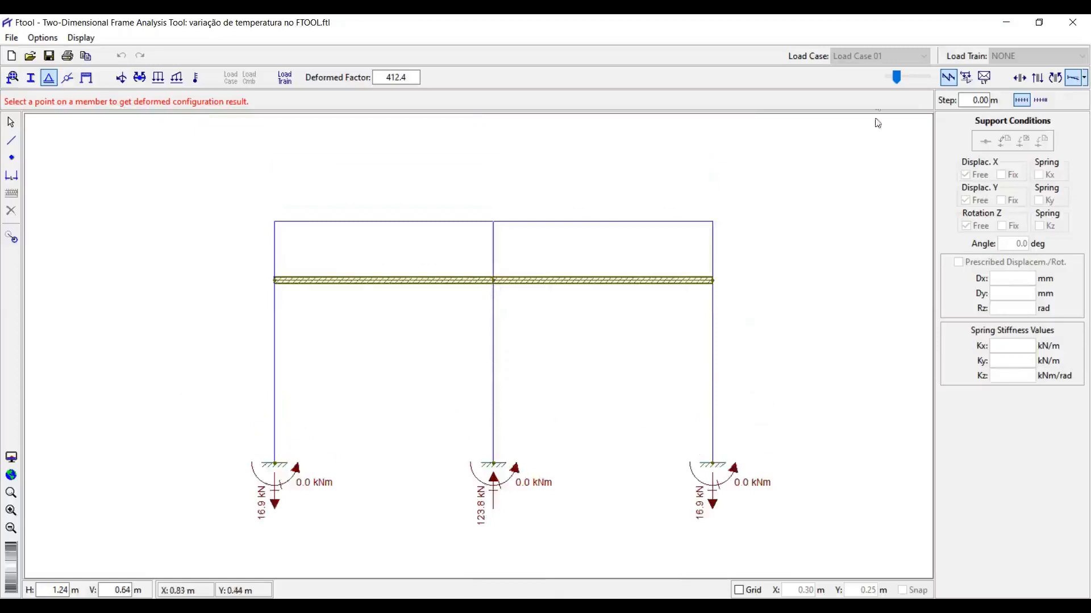
pyautogui.moveTo(896, 81); pyautogui.dragTo(900, 79)
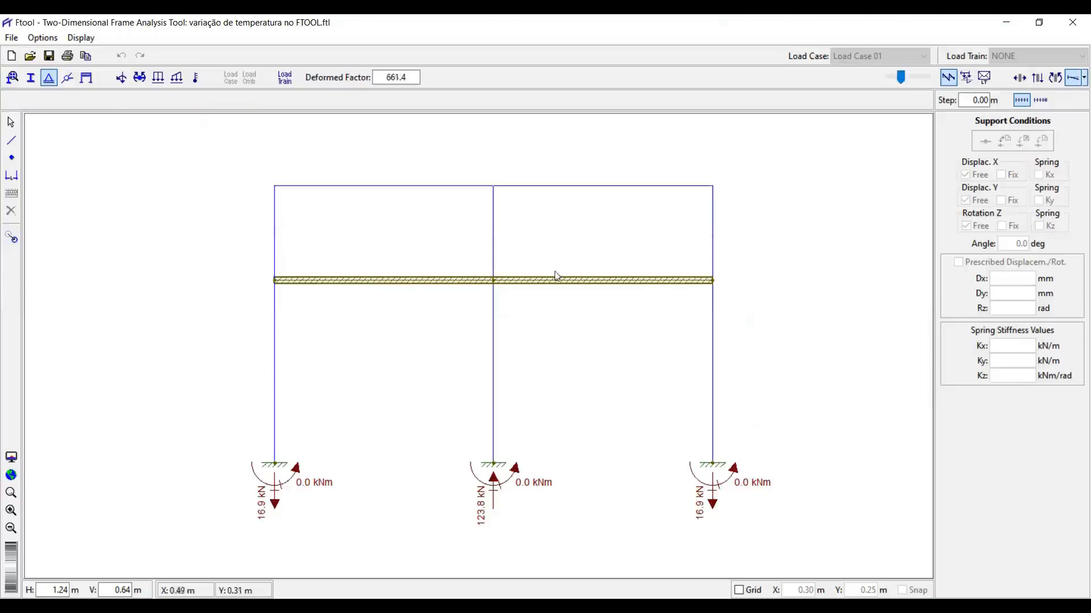
# Step: Query the beam's displacement at several points along the right bay
pyautogui.click(520, 286)
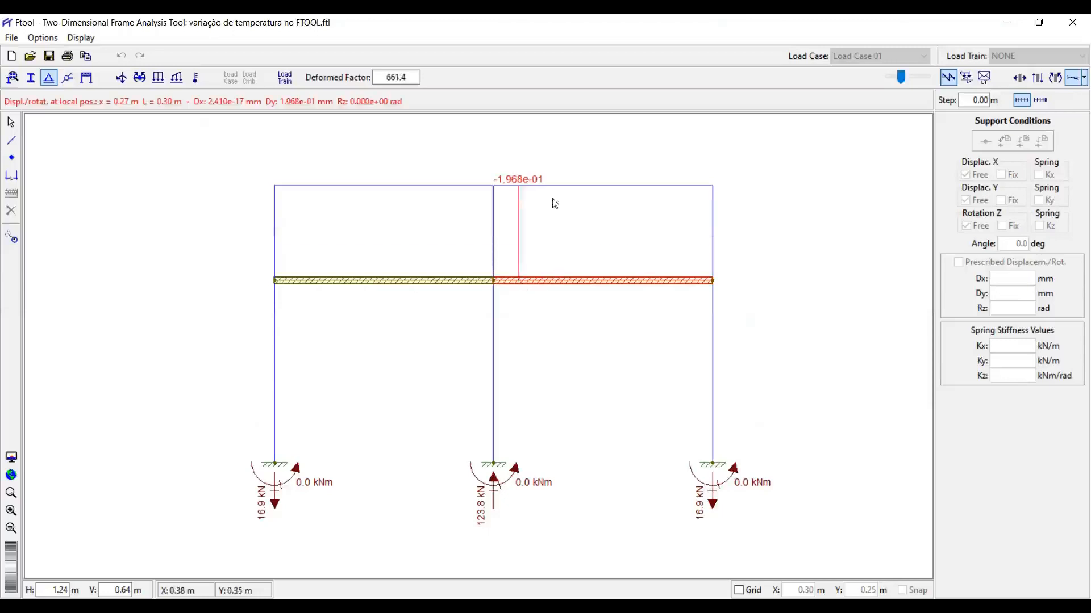
pyautogui.click(555, 282)
pyautogui.click(629, 280)
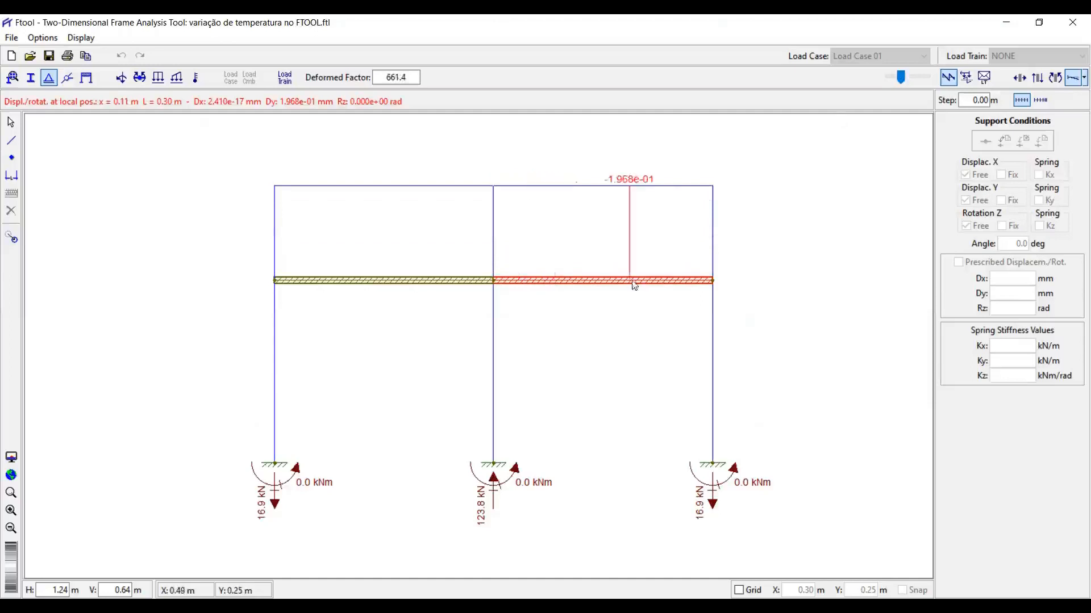
pyautogui.click(672, 280)
# Step: Query the beam's displacement at several points along the left bay
pyautogui.click(458, 283)
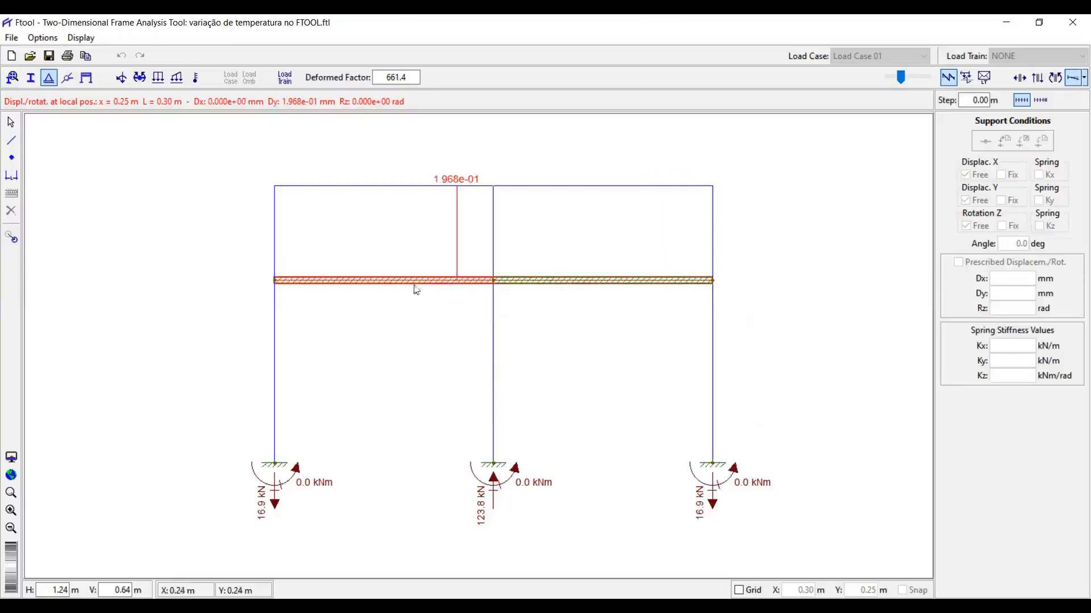
pyautogui.click(349, 282)
pyautogui.click(312, 281)
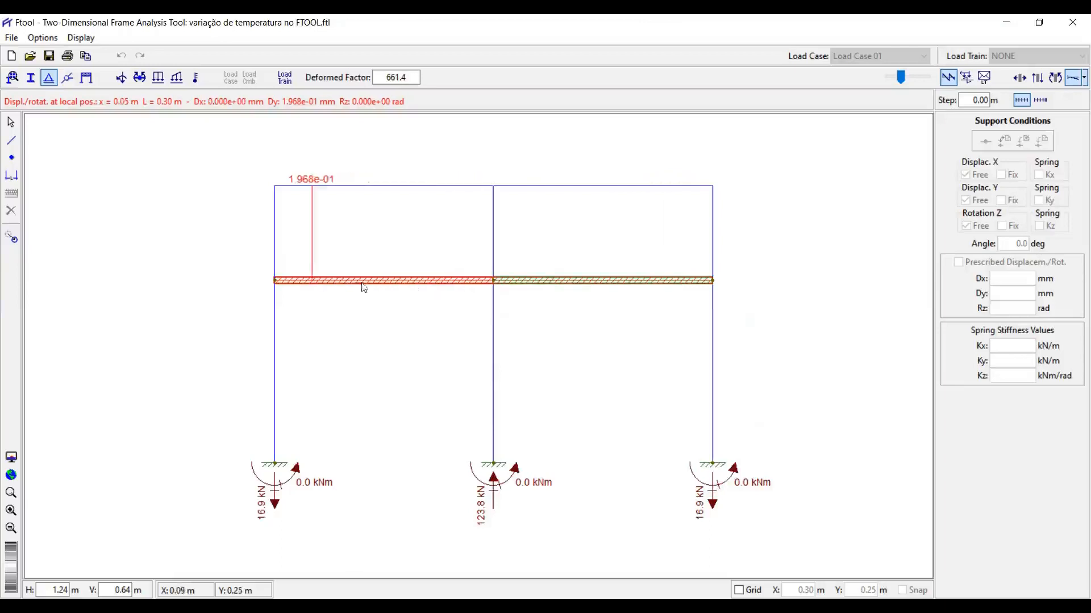
pyautogui.click(387, 284)
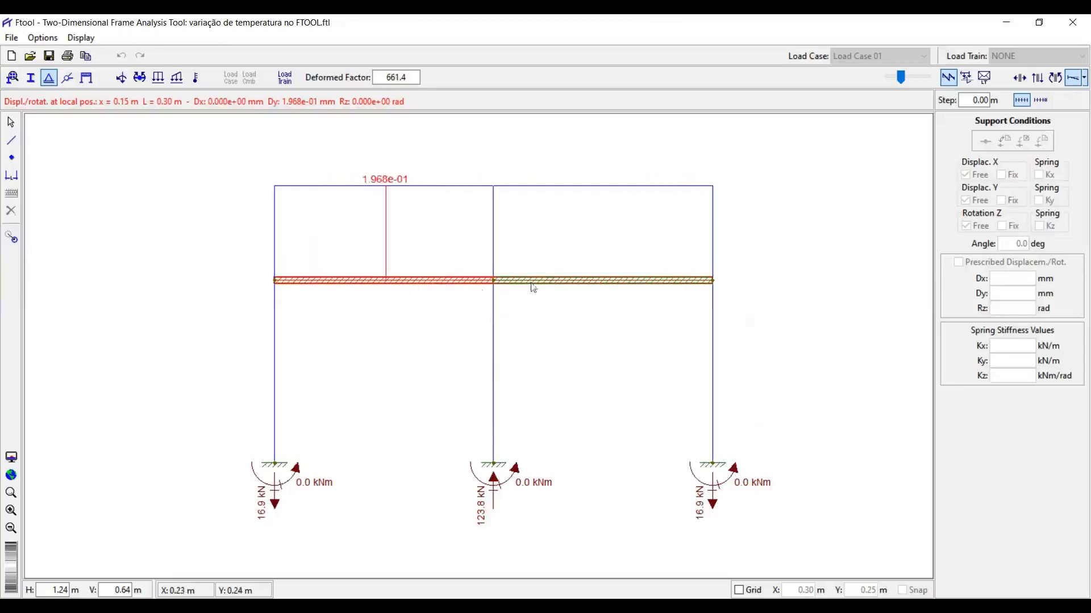
# Step: Recheck the displacement at two points of the right bay's beam and reduce the deformed factor to 583.6
pyautogui.click(557, 284)
pyautogui.click(630, 281)
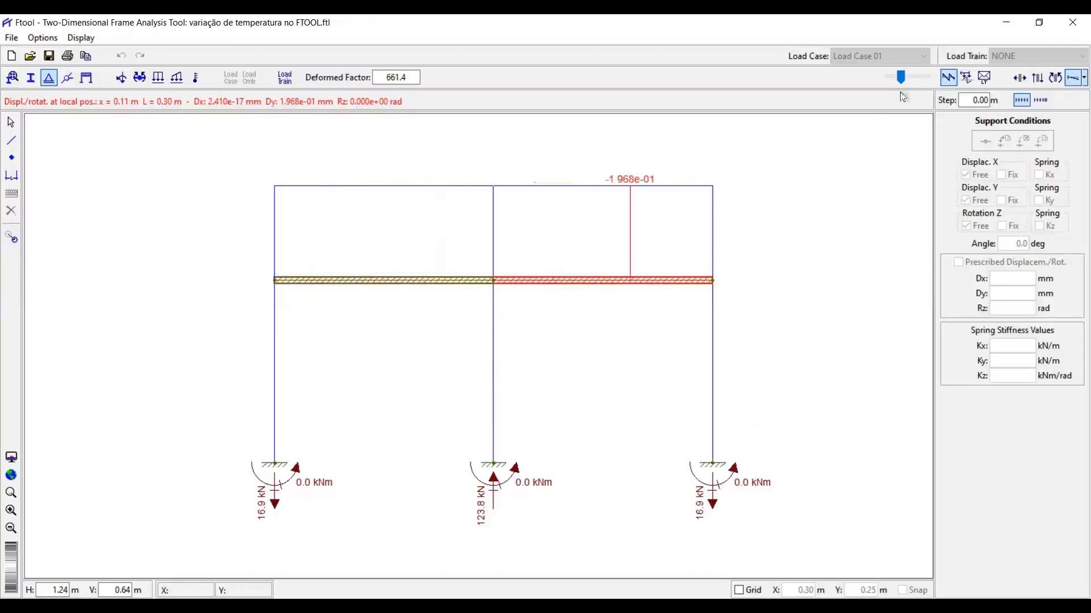
pyautogui.moveTo(901, 78); pyautogui.dragTo(897, 85)
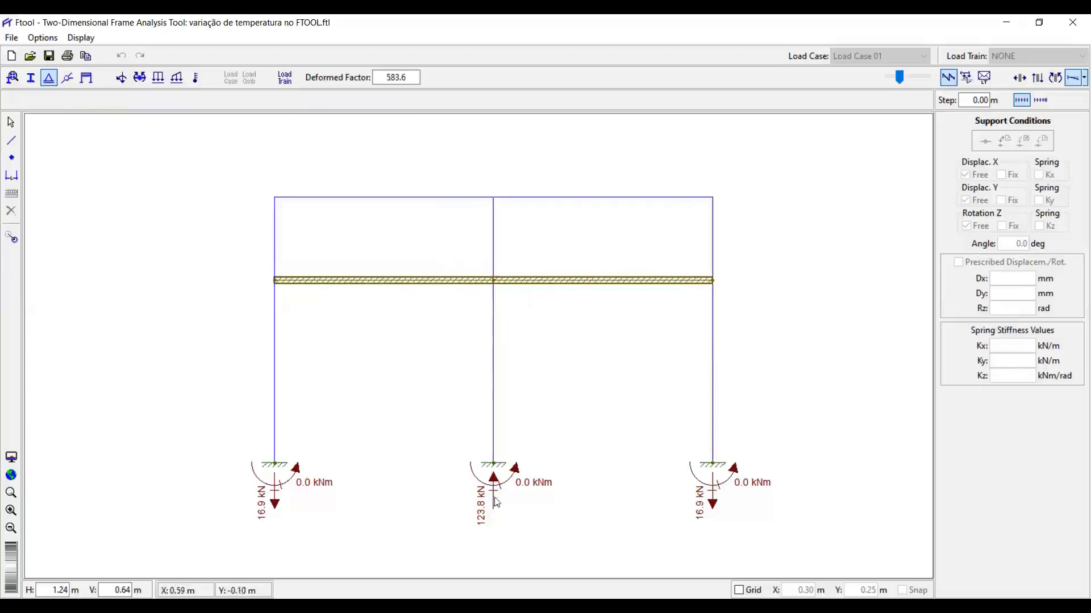